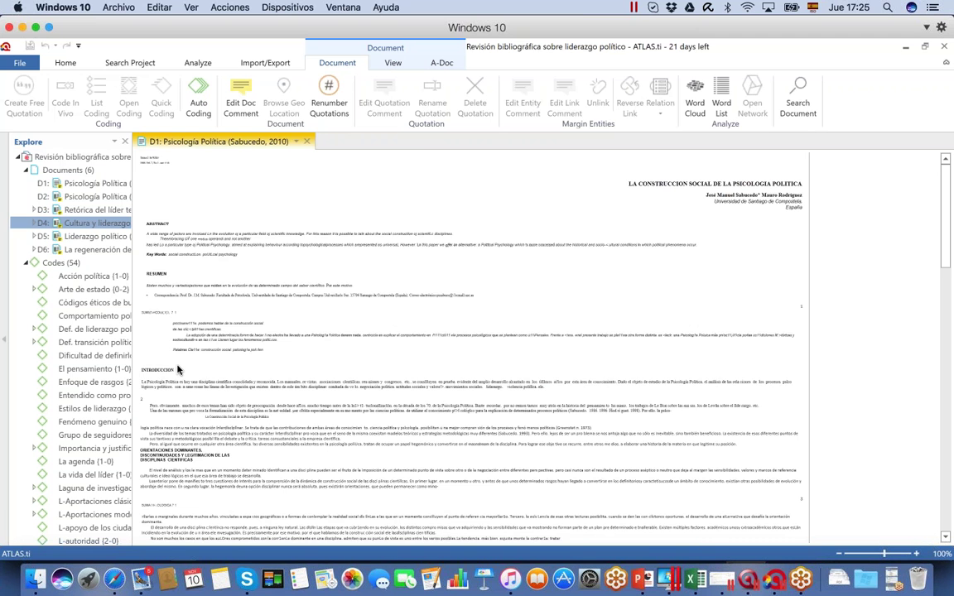
Widen the project explorer so document and code names are readable, and open the EndNote reference manager import
left_click_drag(131, 365, 248, 361)
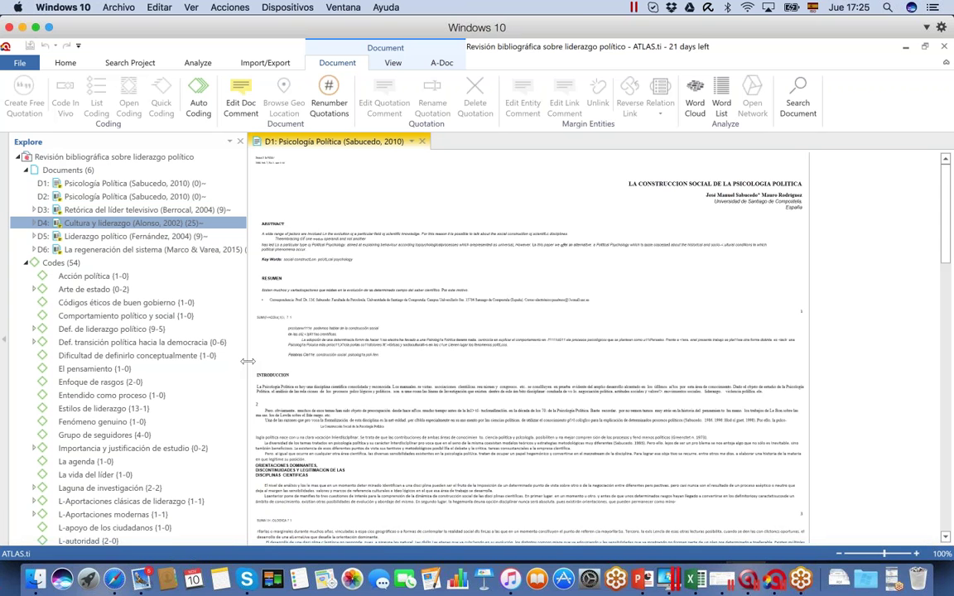
left_click(65, 64)
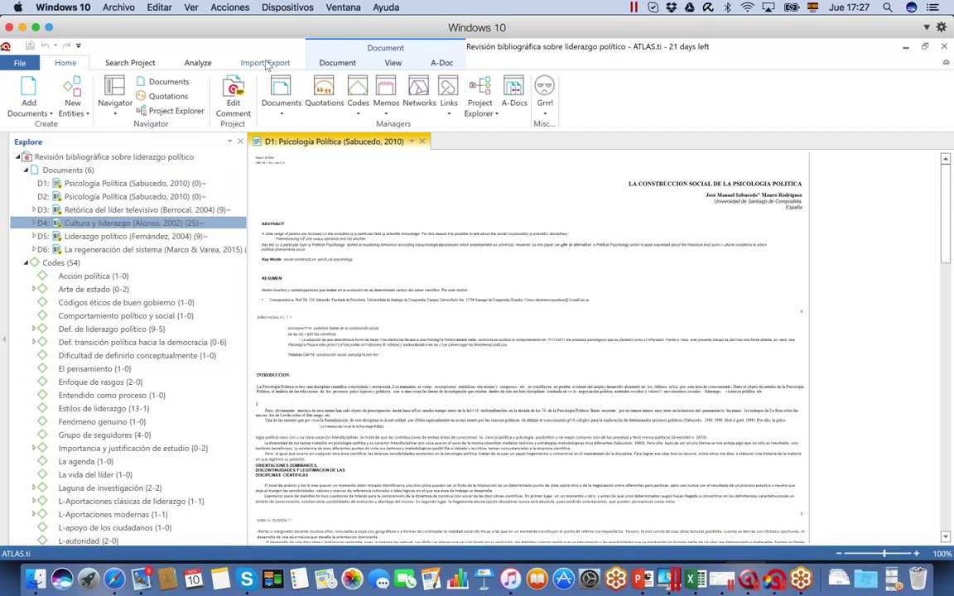
left_click(266, 64)
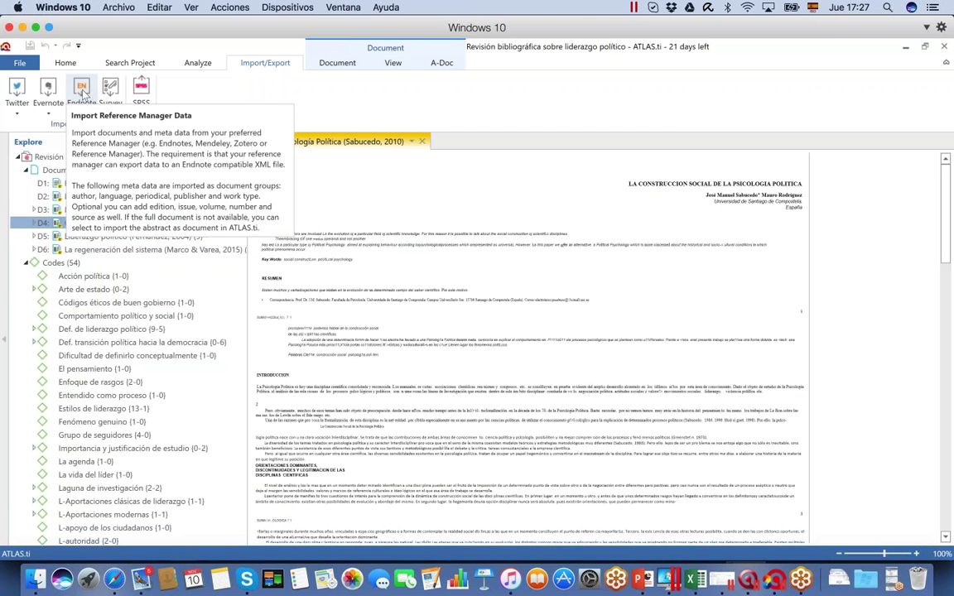
left_click(83, 91)
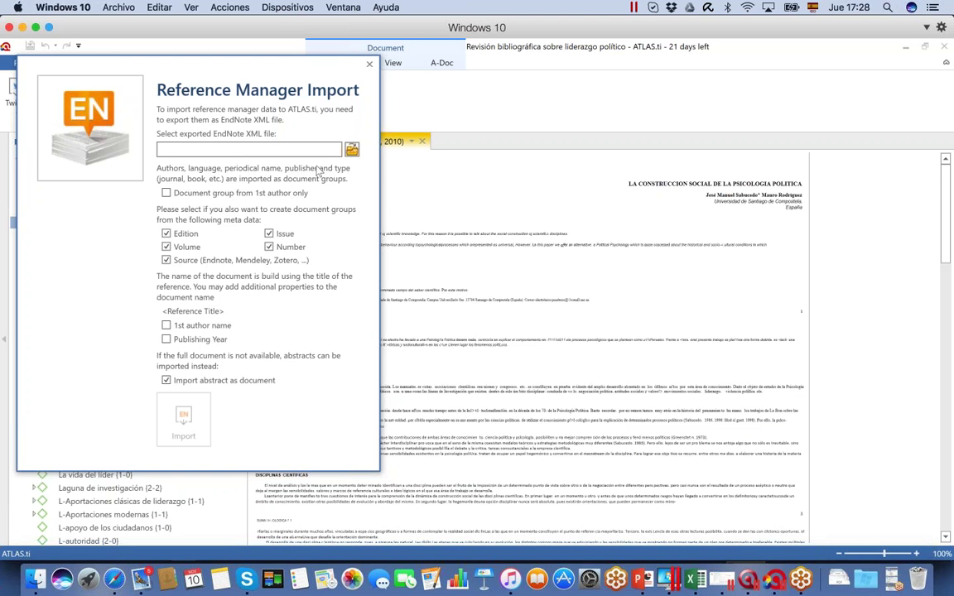
Choose the EndNote XML file "My Collection on political leadership v.8 2016" from "ATLAS.ti 8 Class in English", subfolder "Files for import", as import source
left_click(352, 150)
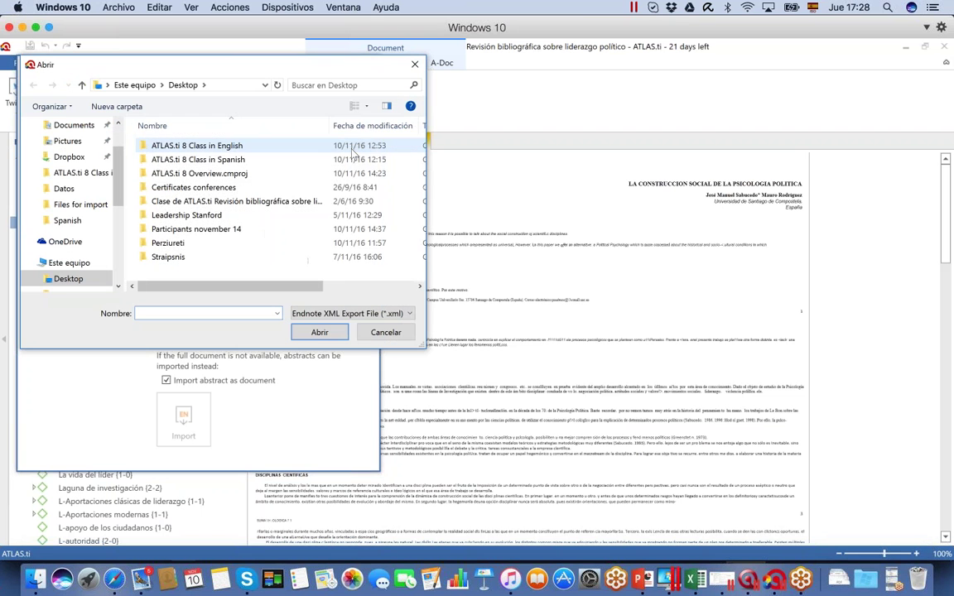
left_click(249, 203)
double_click(248, 203)
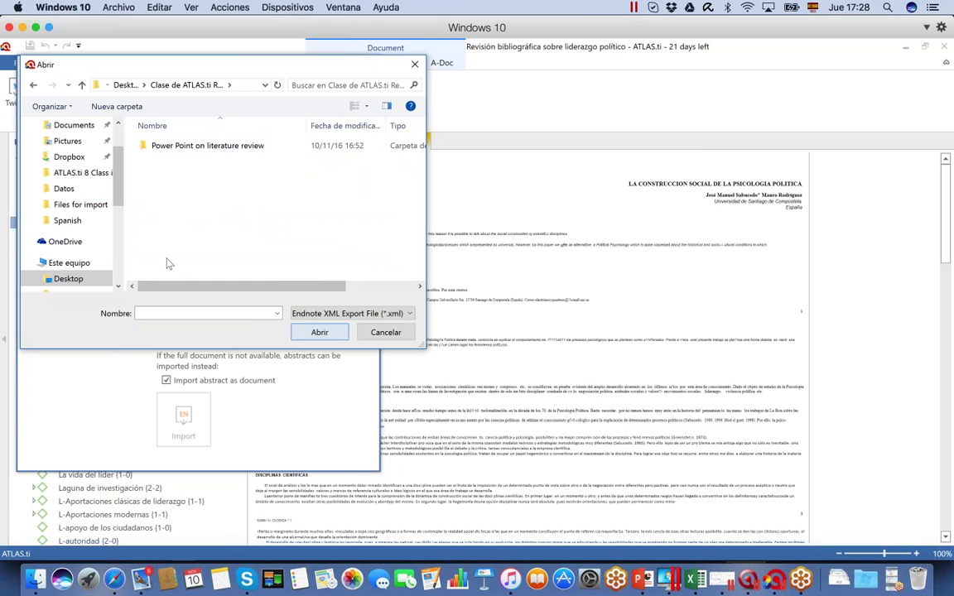
left_click(33, 84)
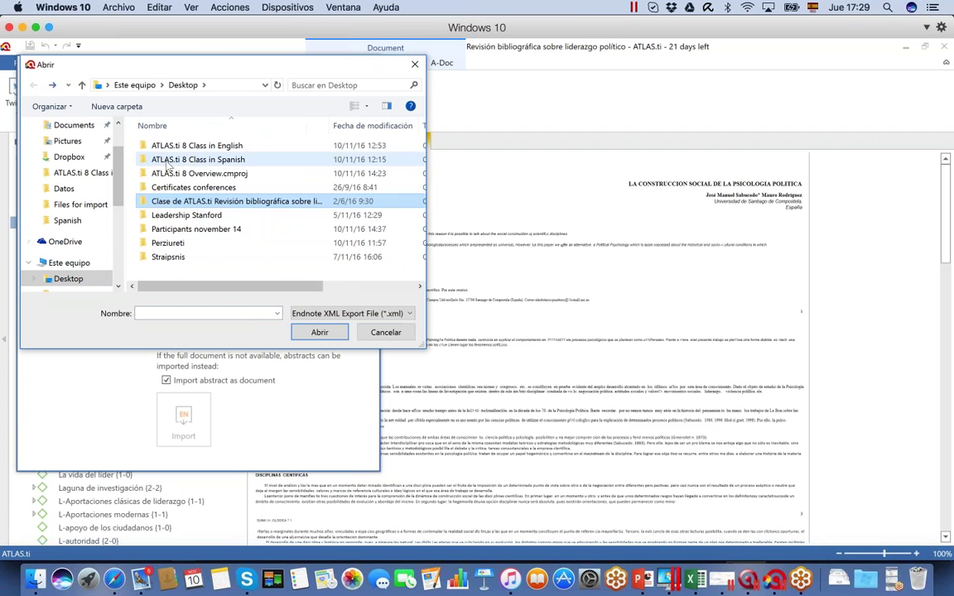
double_click(197, 146)
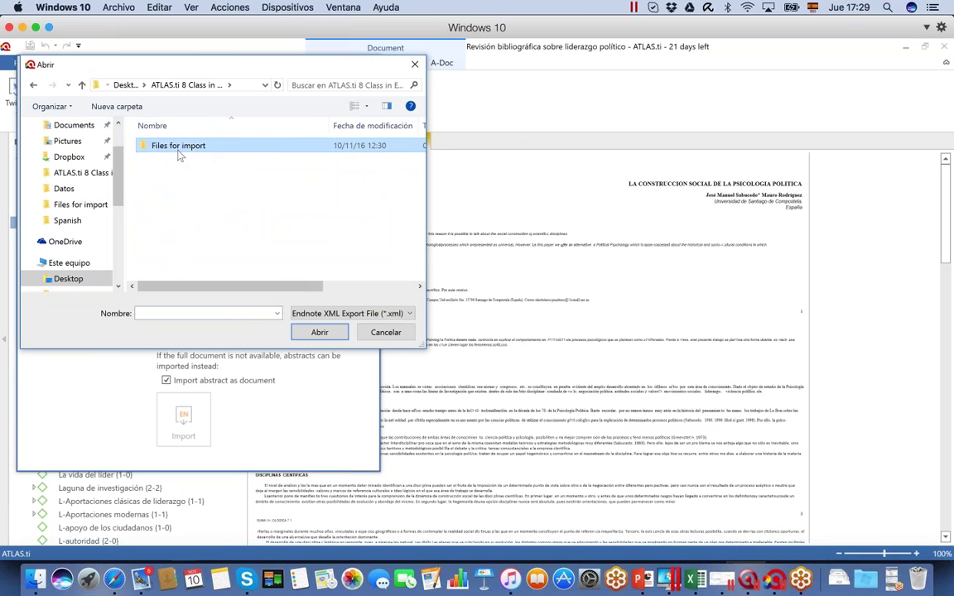
double_click(179, 148)
left_click(197, 162)
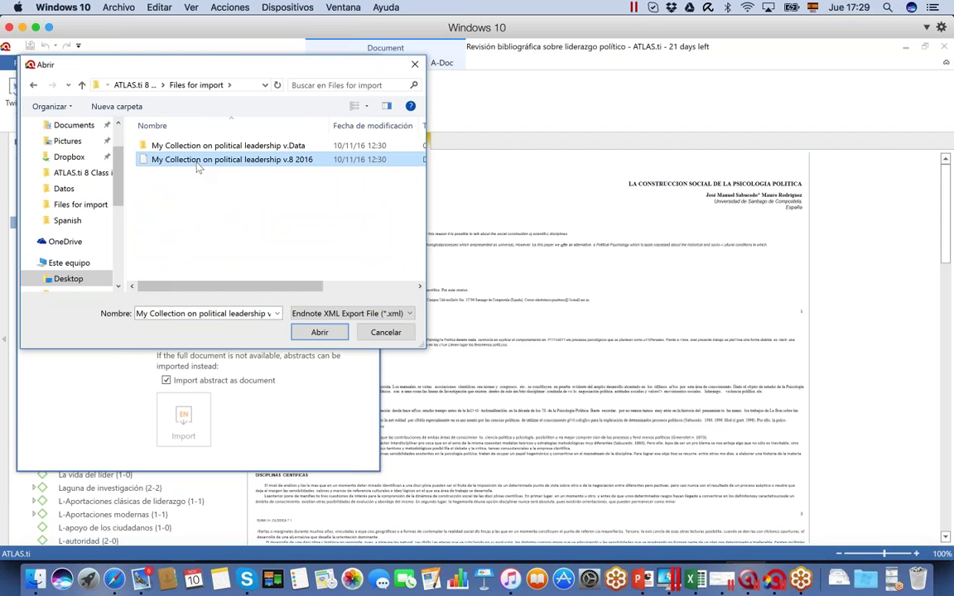
left_click(314, 333)
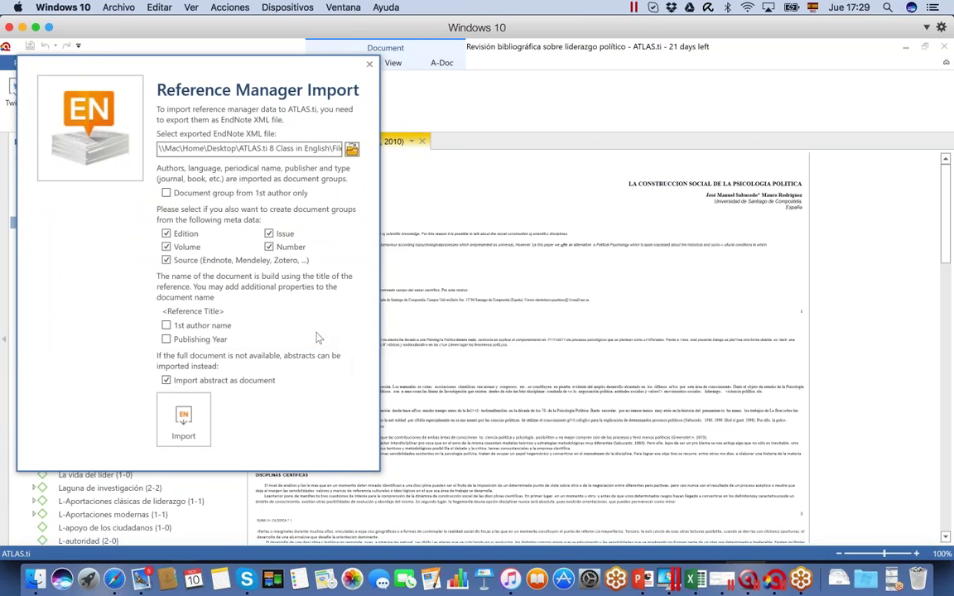
Exclude Volume and Source from the metadata used for document groups, and import the references
left_click(165, 247)
left_click(166, 260)
left_click(183, 422)
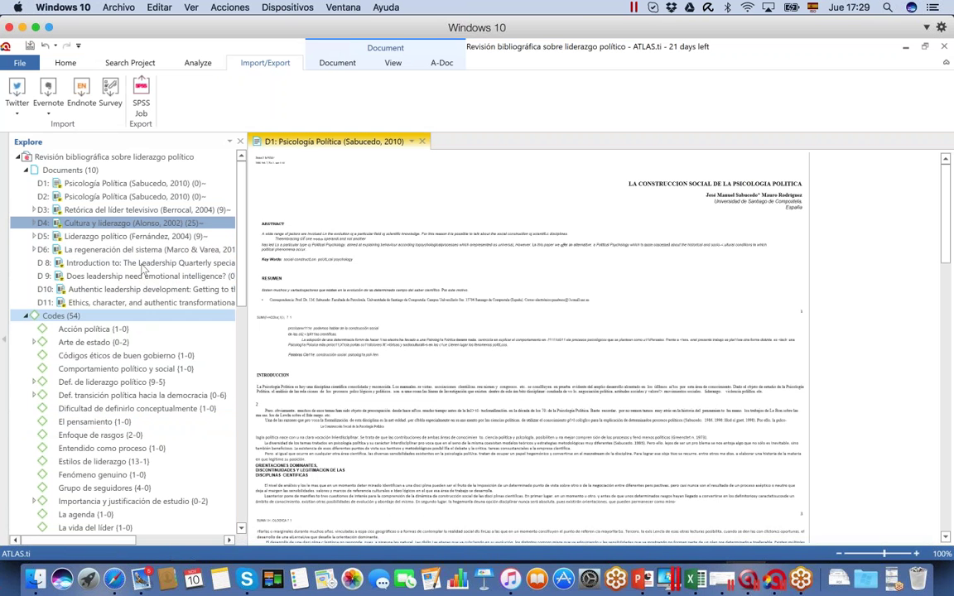
Open the imported documents D9, D10 and D11 and look through the opening page of D11
double_click(144, 276)
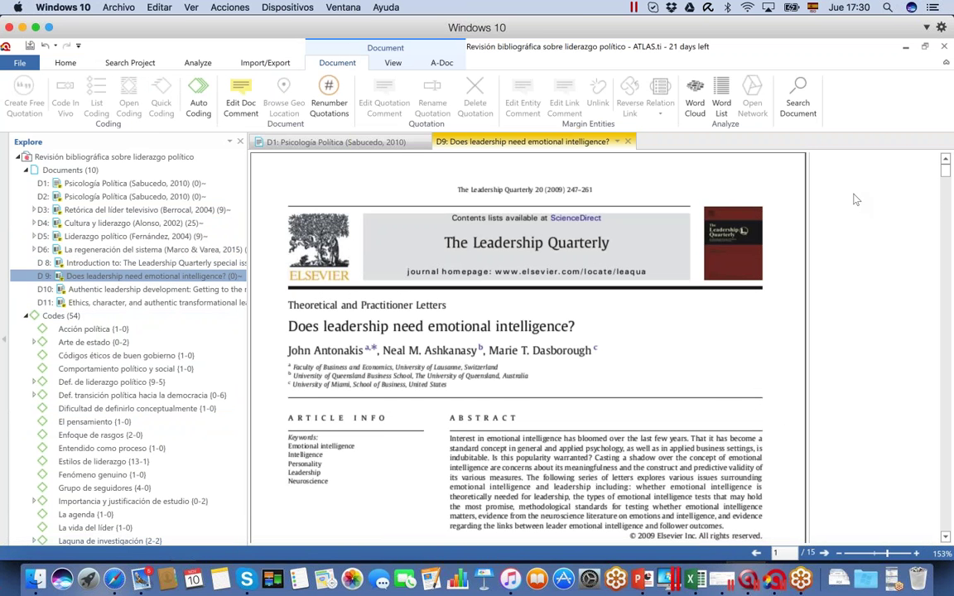
mouse_move(946, 168)
left_mouse_down()
mouse_move(944, 249)
mouse_move(945, 164)
left_mouse_up()
double_click(149, 289)
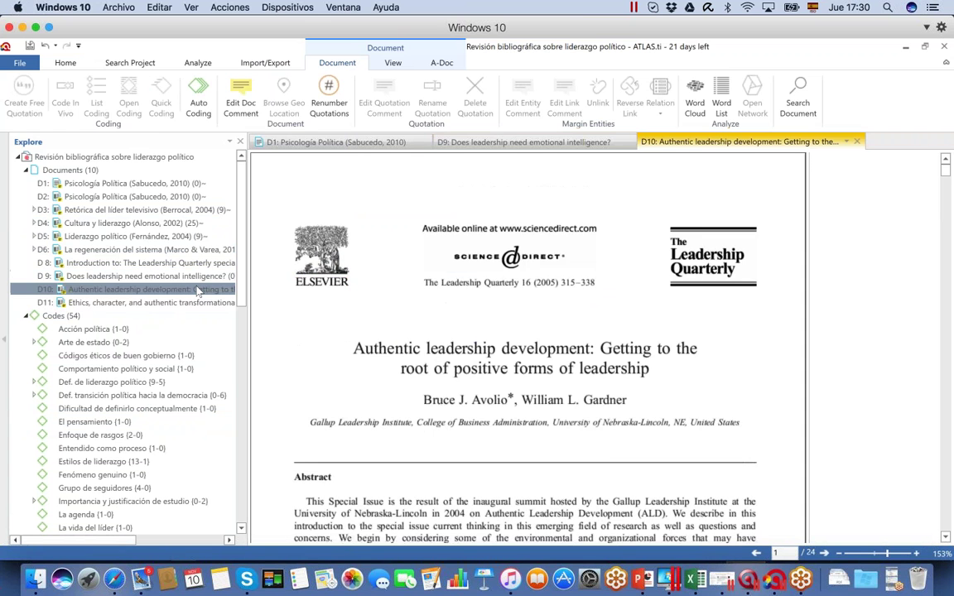
double_click(199, 302)
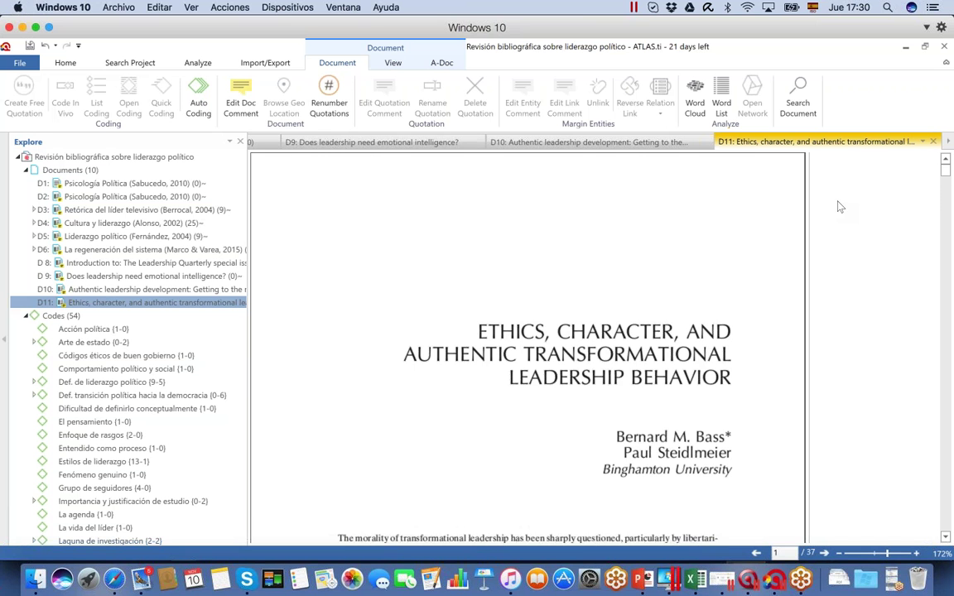
scroll(841, 207, "down", 10)
scroll(841, 207, "up", 10)
left_click_drag(946, 172, 949, 180)
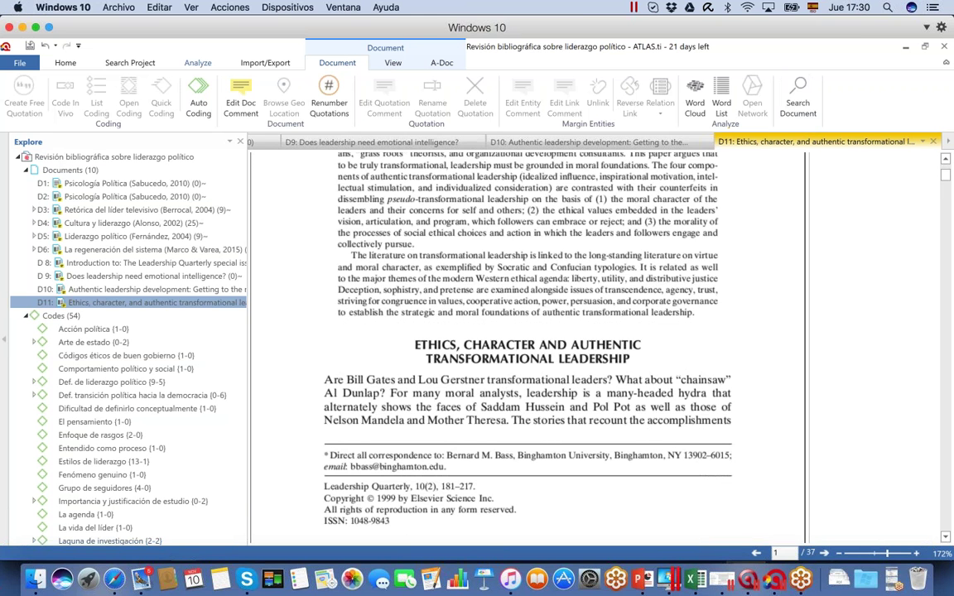
Start creating free codes in the Code Manager, entering "Estado de arte" and "Laguna de conocimiento" as the first two names
left_click(65, 63)
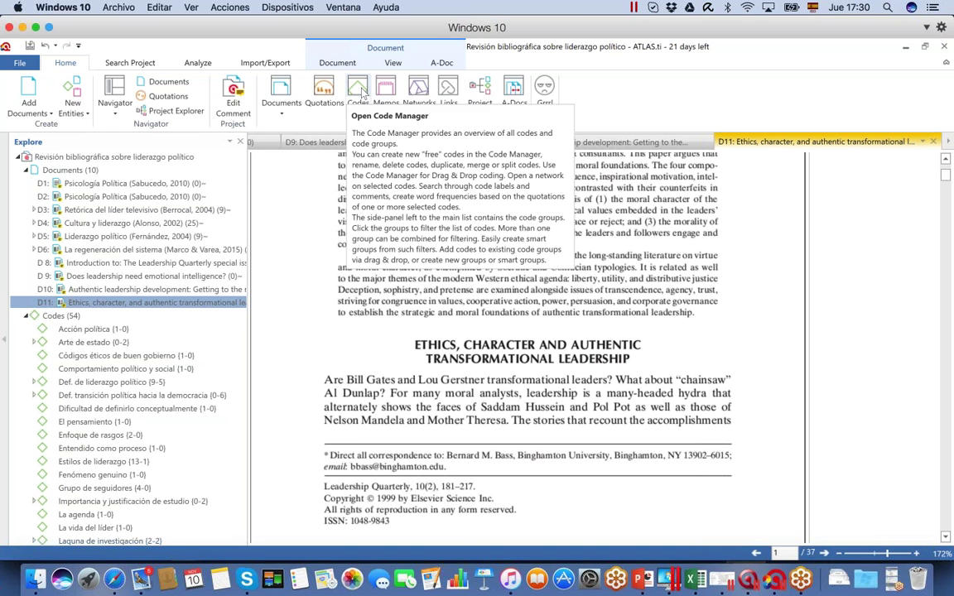
left_click(359, 91)
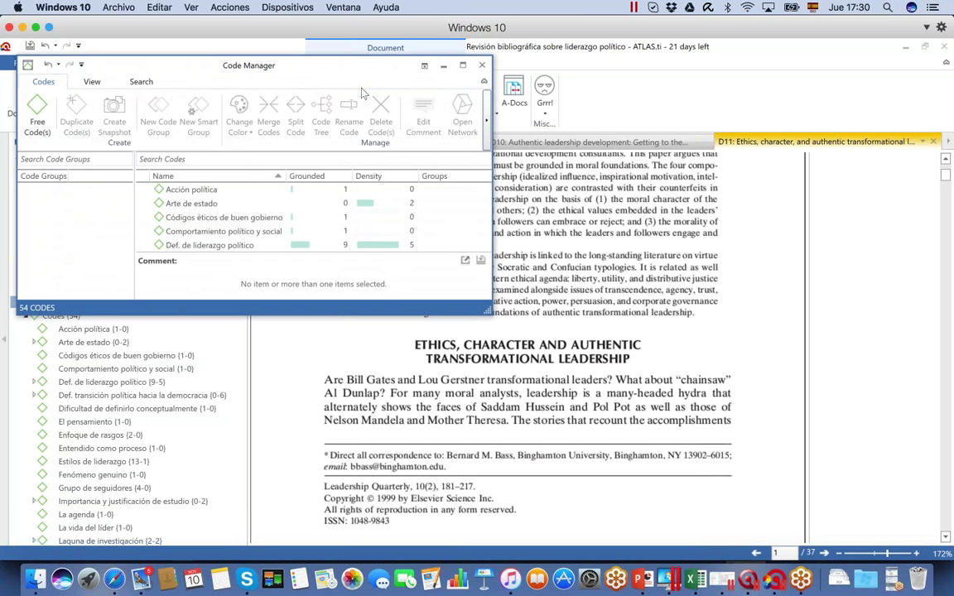
left_click(36, 126)
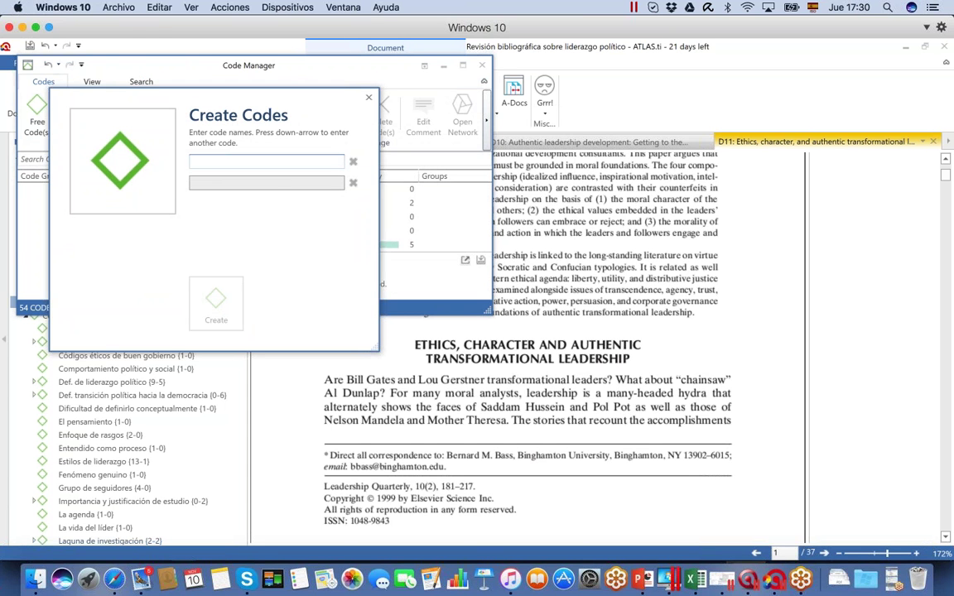
type("Estado de ")
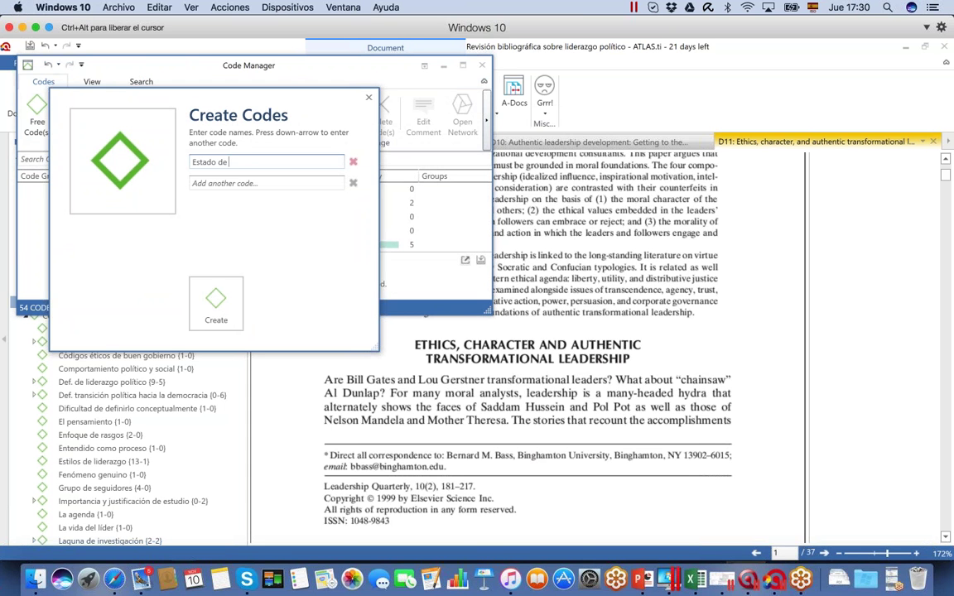
type("arte")
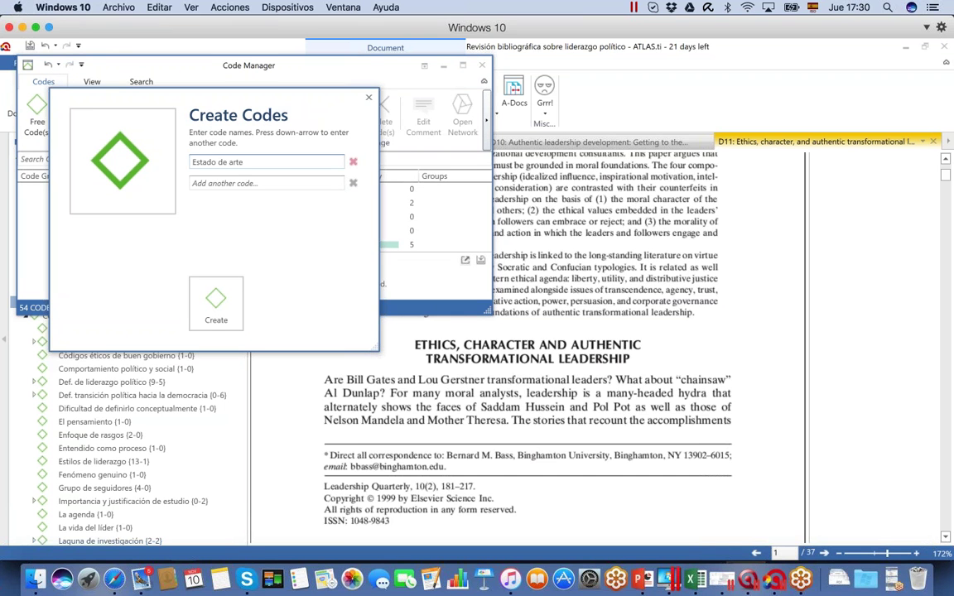
left_click(240, 185)
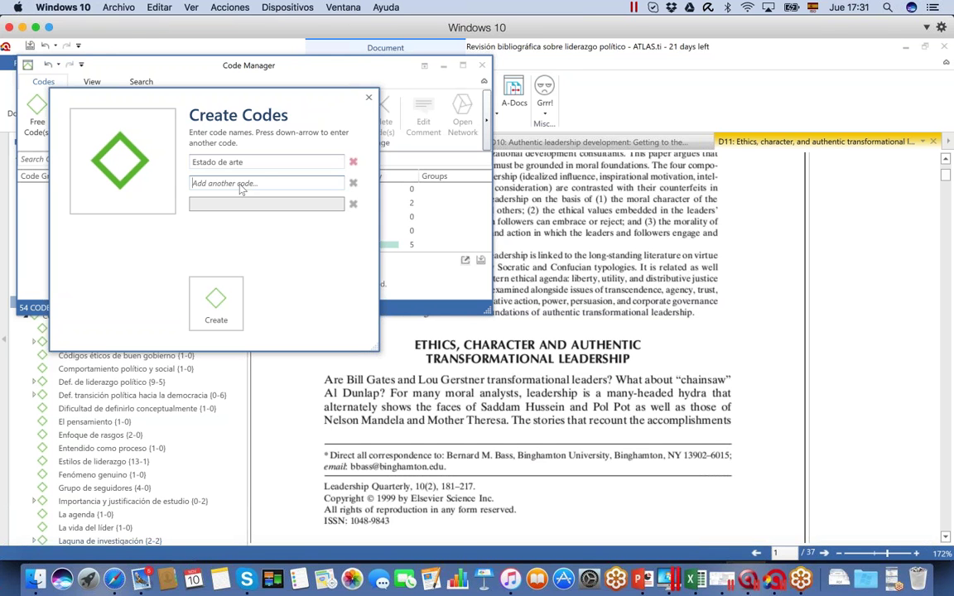
left_click(241, 189)
type("Laguna de con")
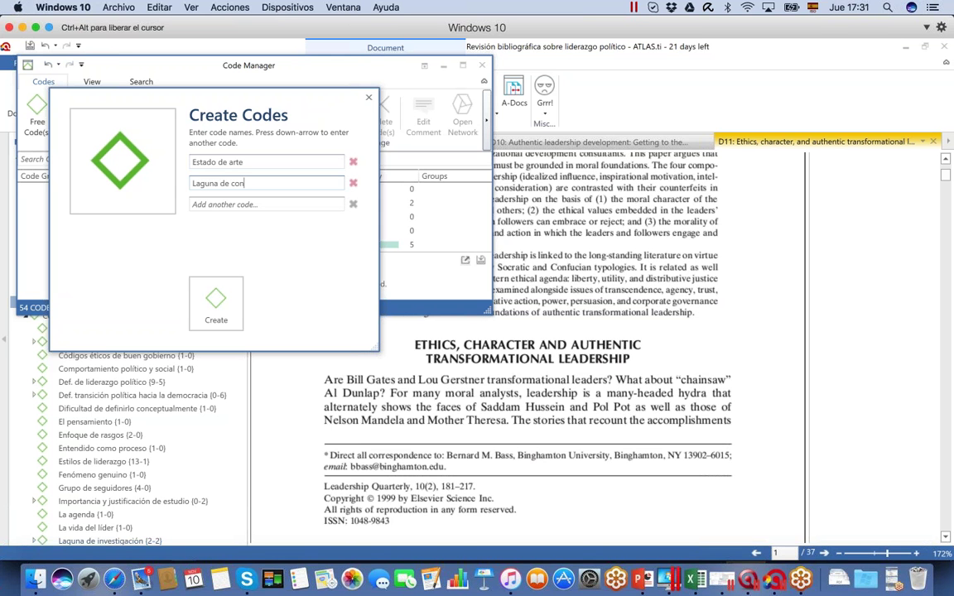
type("ocimiento")
Add the code names "LC-teórica" and "LC-empírica" and create all the entered free codes
left_click(224, 207)
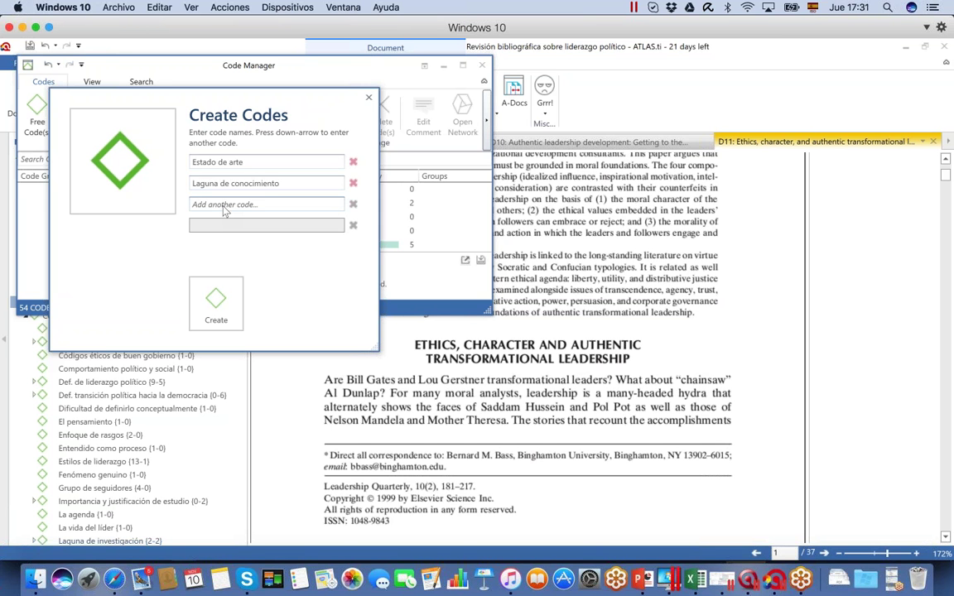
type("Lo")
left_click(224, 207)
type("C")
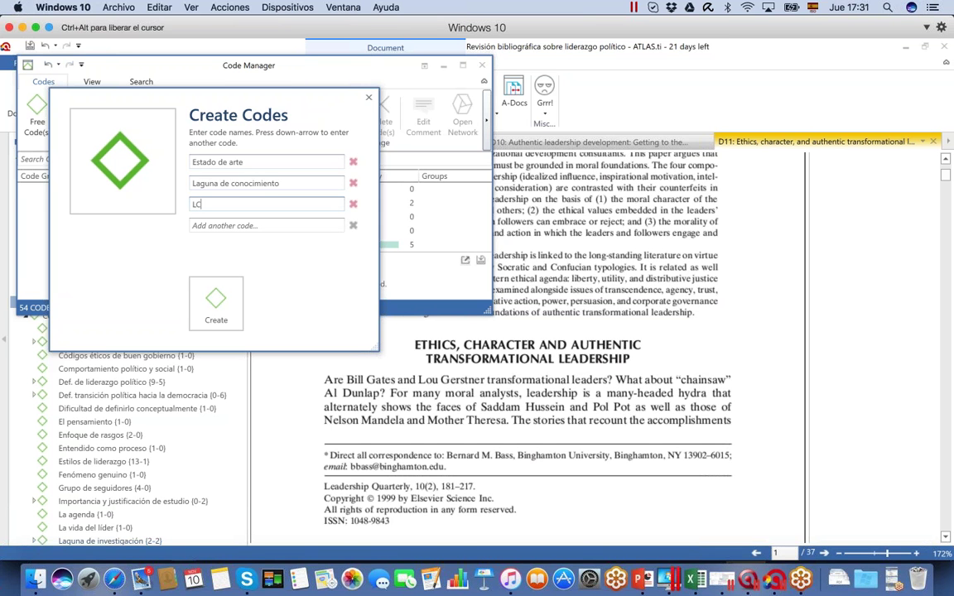
type("-teórica")
left_click(204, 226)
type("L")
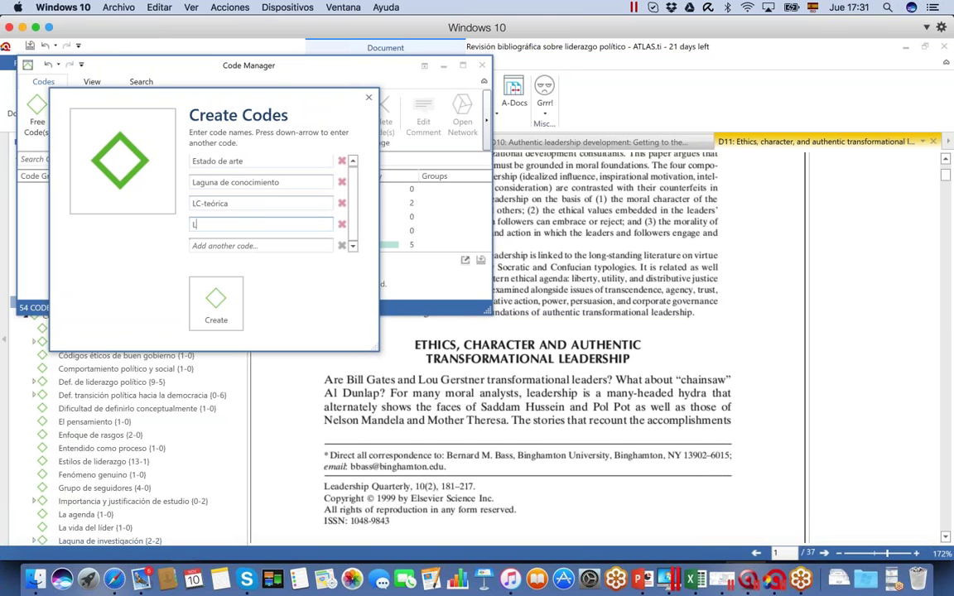
type("C-empíc")
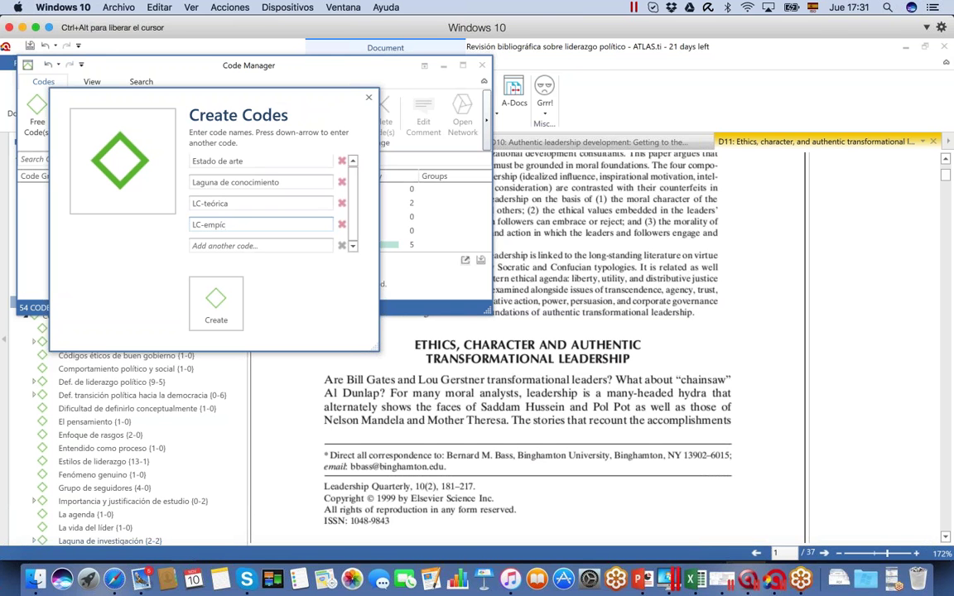
key("BackSpace")
type("rica")
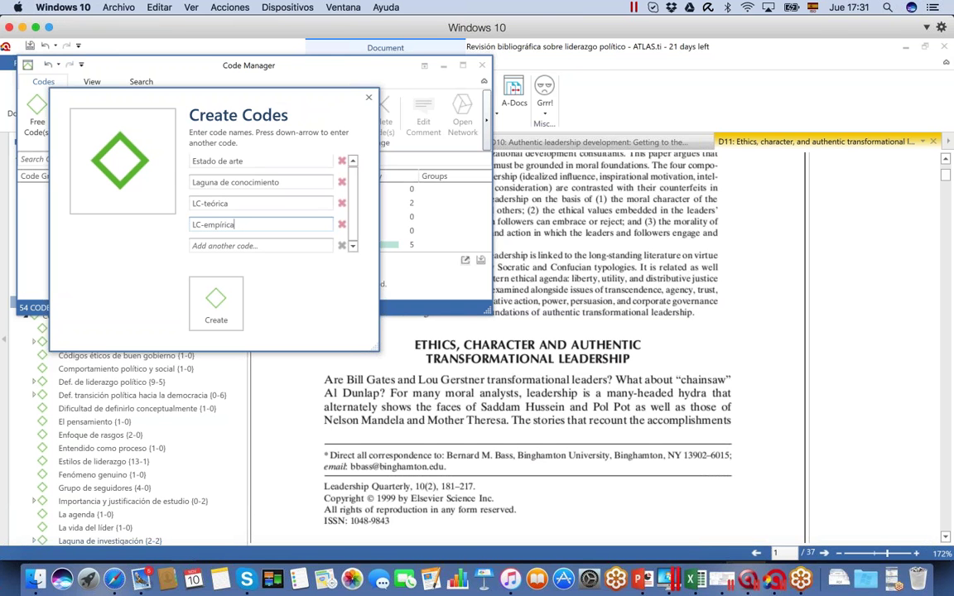
left_click(217, 302)
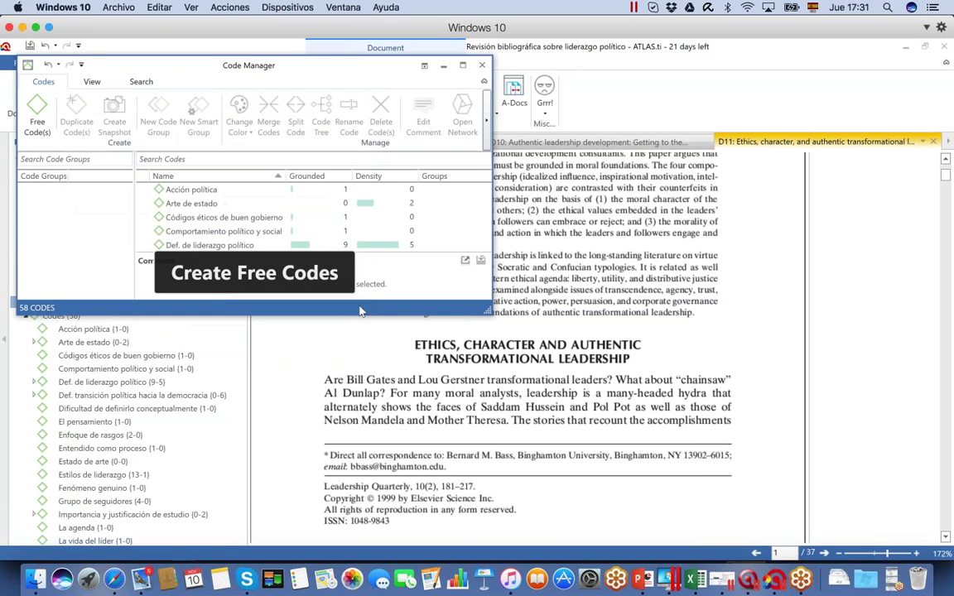
Enlarge the Code Manager to review the code list with its grounded and density columns, and close it
left_click_drag(489, 311, 897, 507)
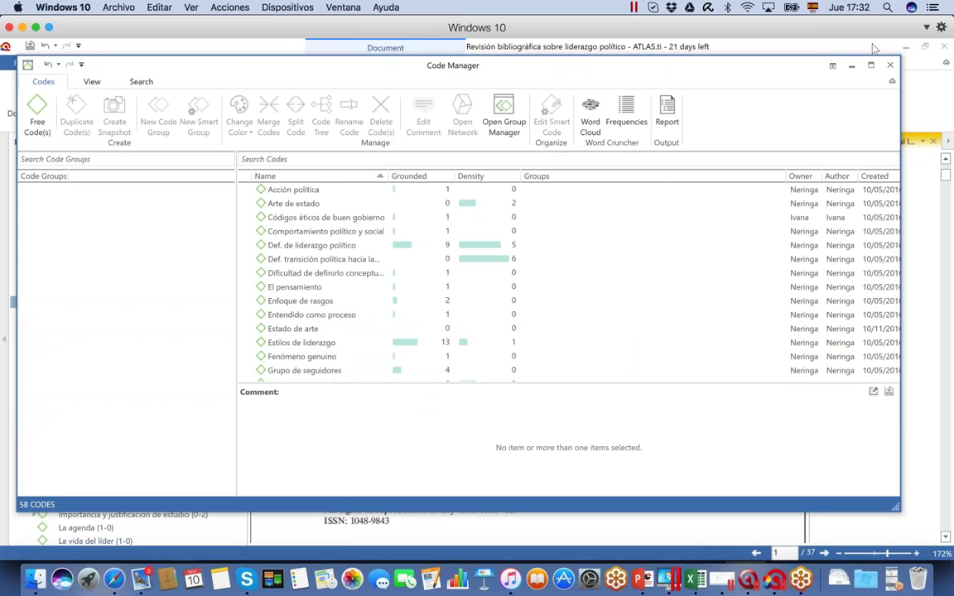
left_click(890, 66)
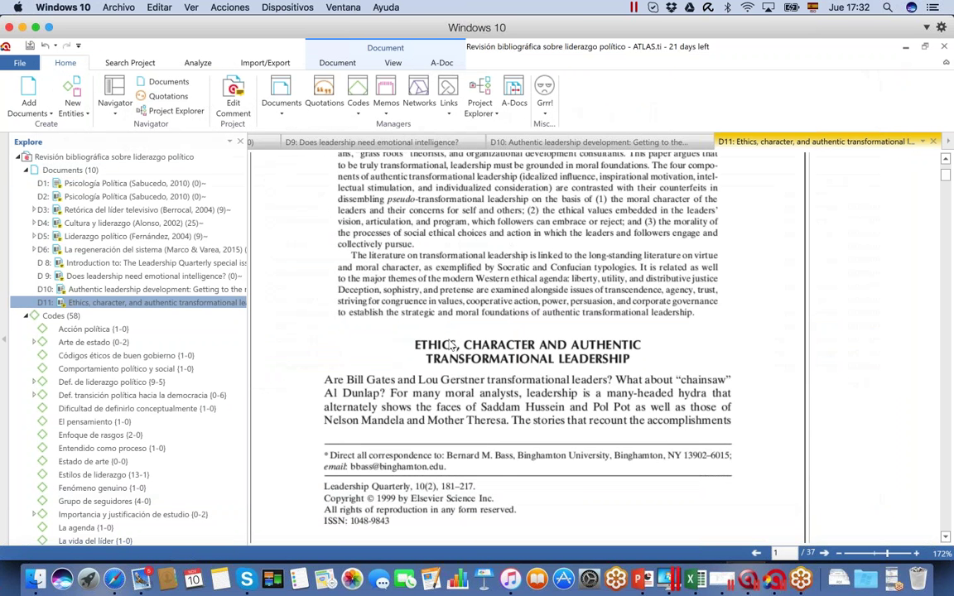
Create a free quotation from the first sentence of the second paragraph on page 2 of document D11
left_click(524, 256)
scroll(946, 173, "up", 3)
scroll(945, 172, "up", 3)
scroll(946, 178, "down", 10)
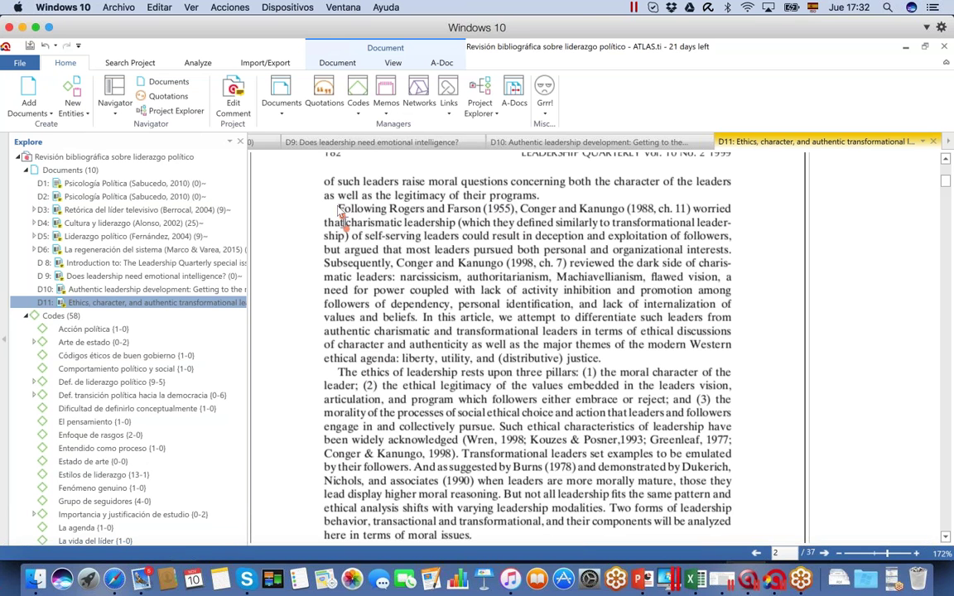
left_click_drag(338, 208, 732, 250)
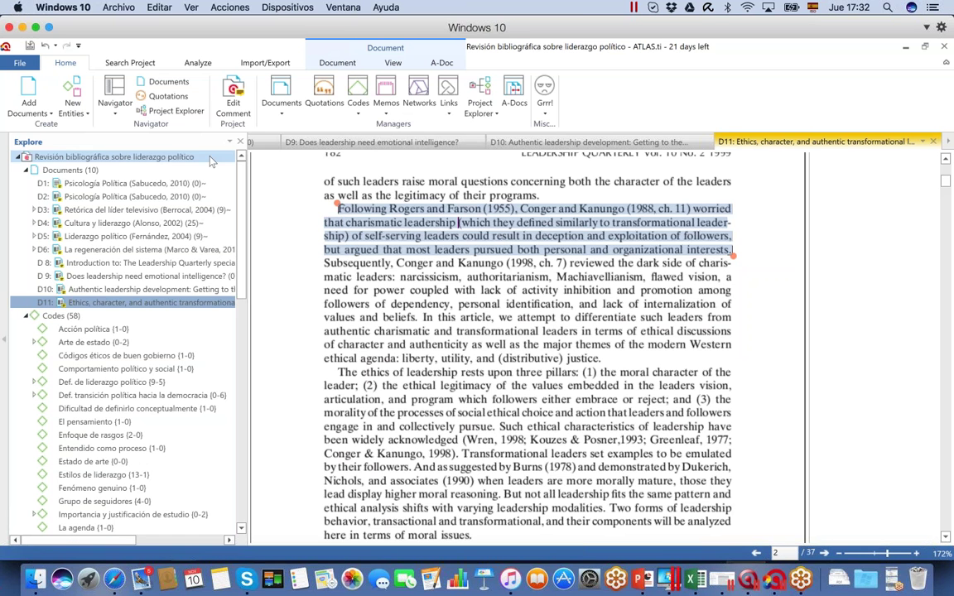
left_click(335, 60)
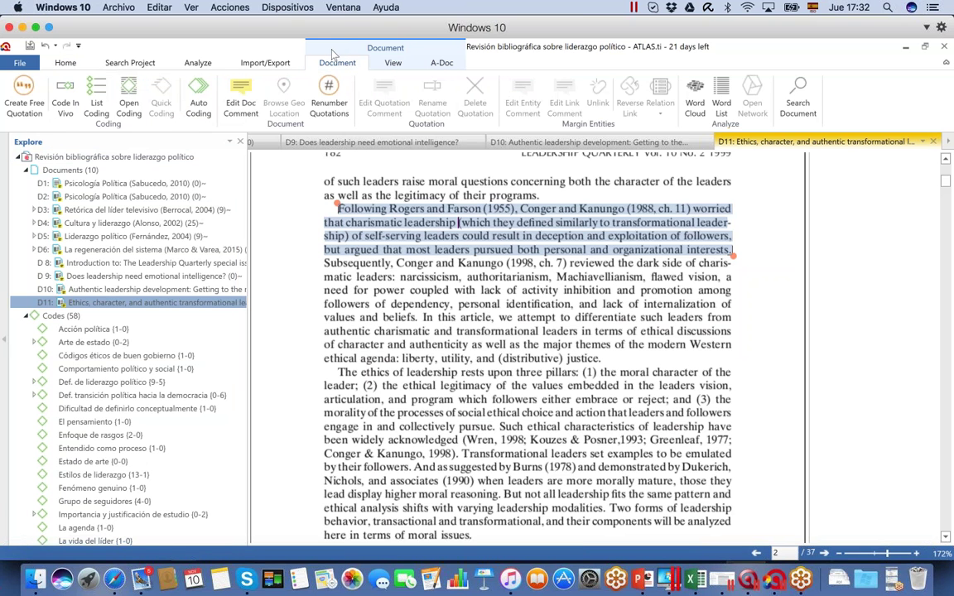
left_click(24, 93)
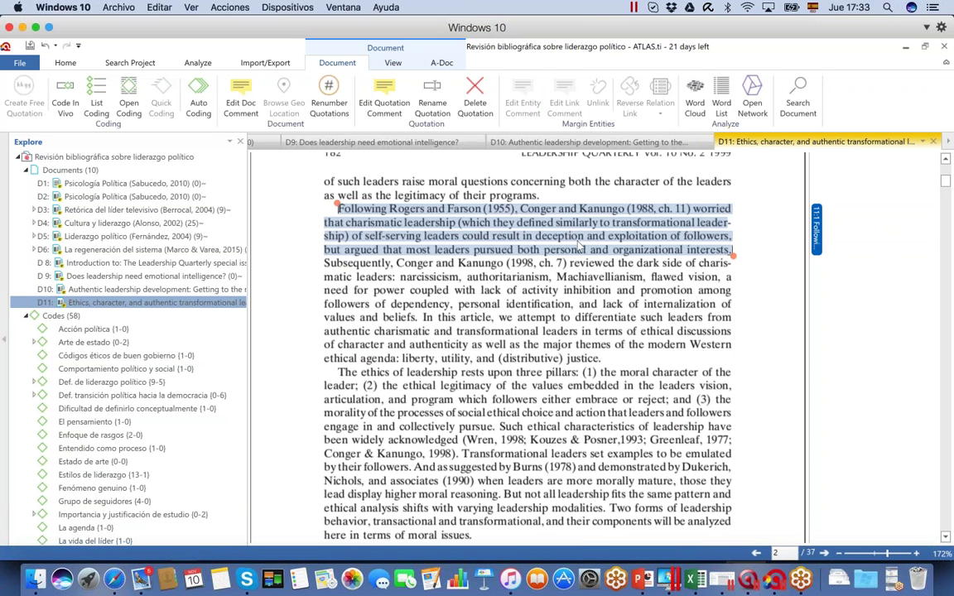
Code the quotation in the second paragraph with a new open code named "Liderazgo transformacional"
right_click(818, 222)
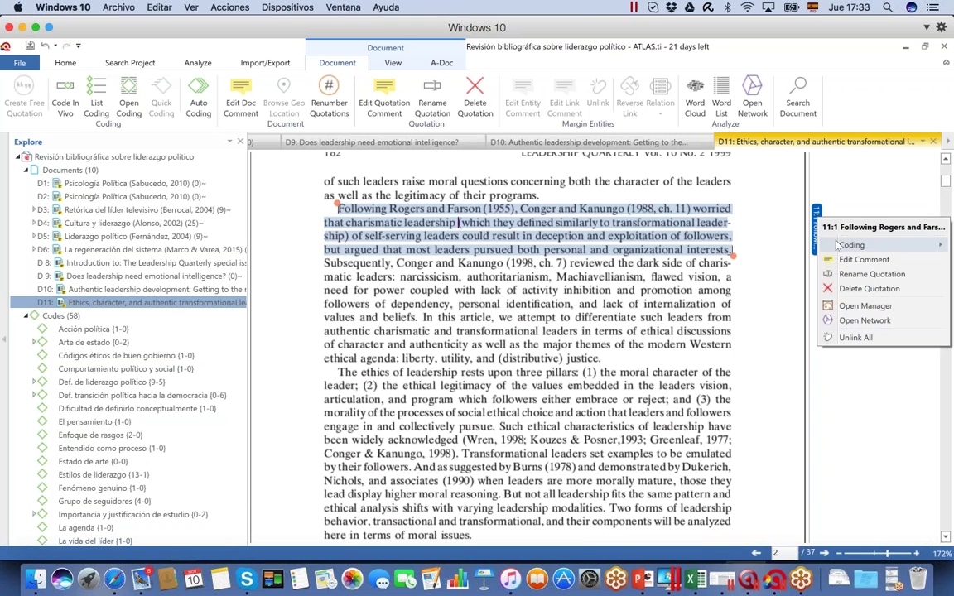
mouse_move(828, 245)
left_click(781, 246)
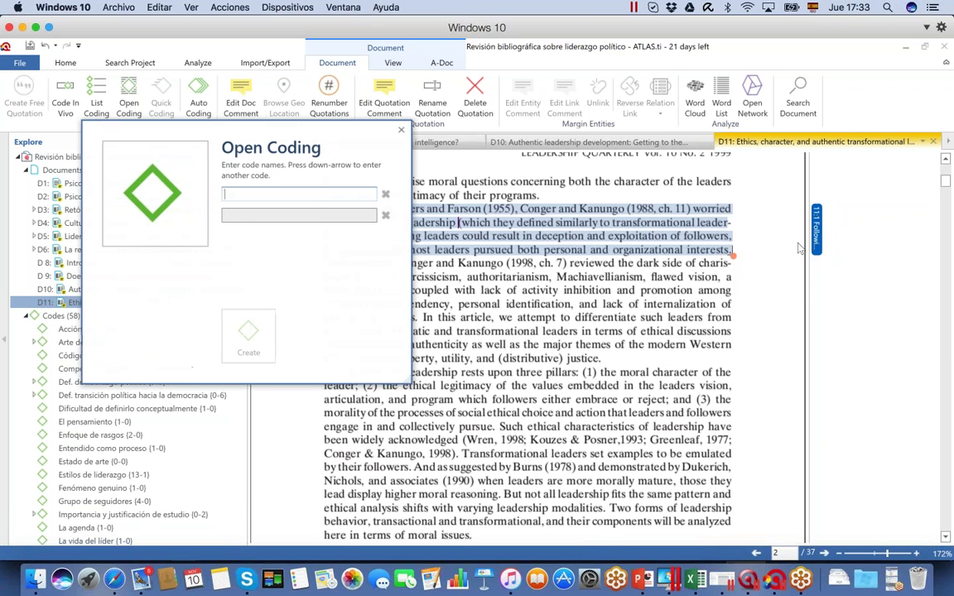
type("Li")
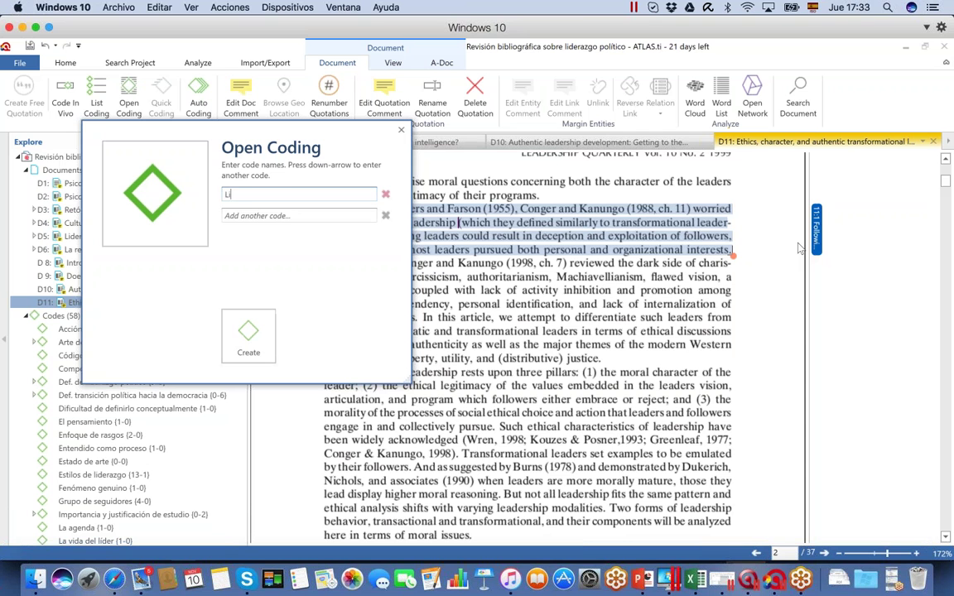
type("derazgo transformacional")
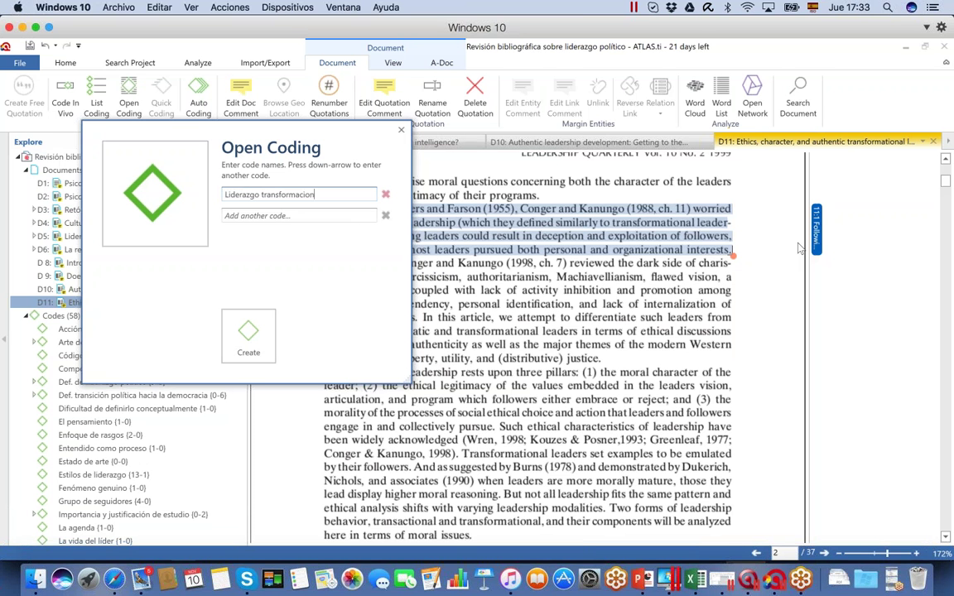
left_click(248, 330)
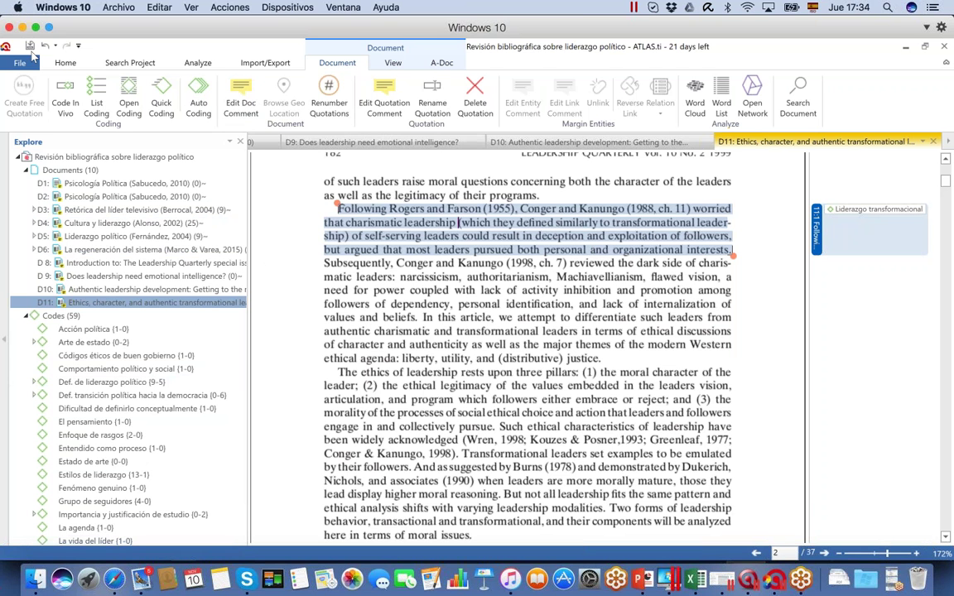
Create a free memo named "Liderazgo transformacional" from the Memo Manager
left_click(65, 62)
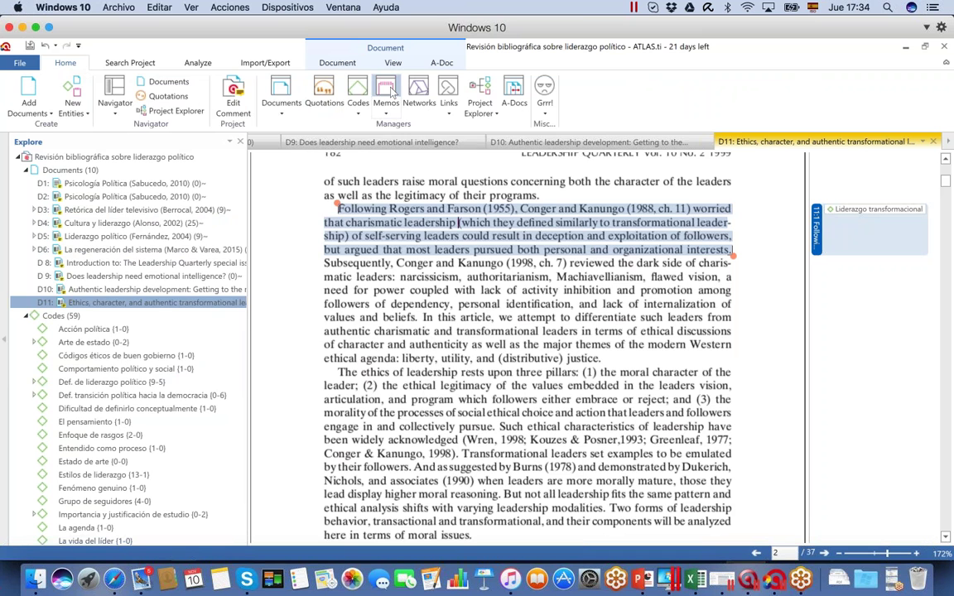
left_click(386, 93)
left_click(133, 191)
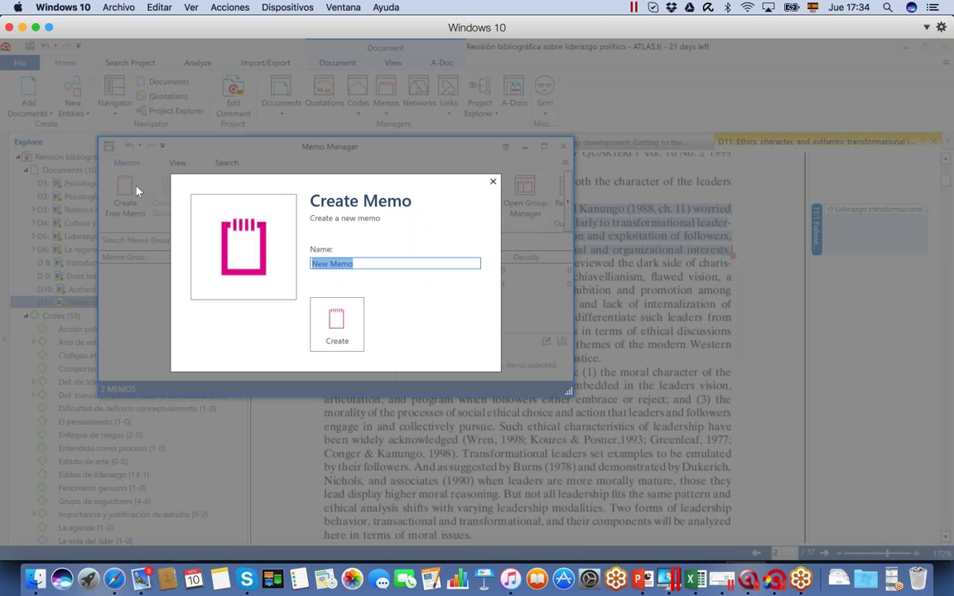
type("Liderazgo")
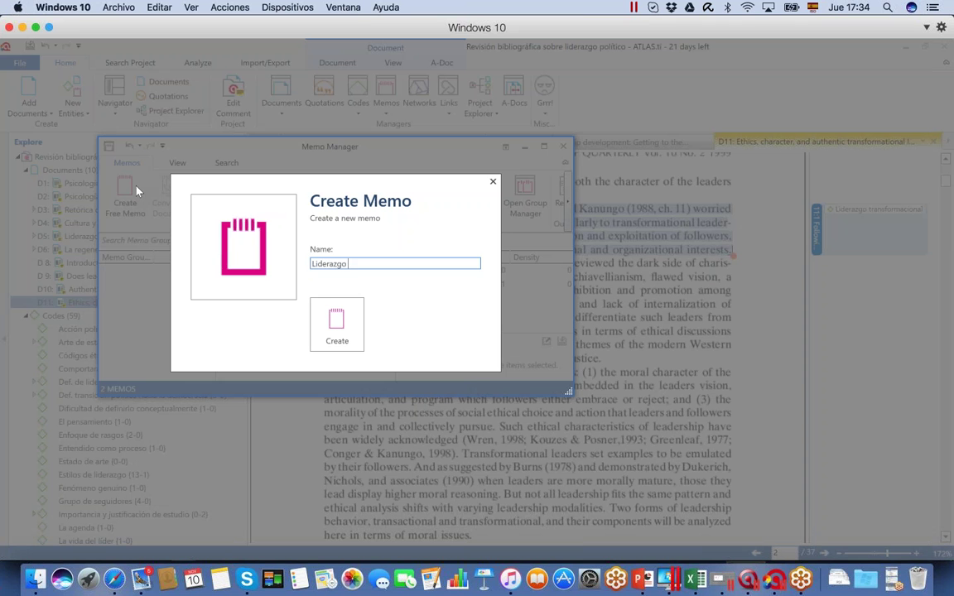
type(" transformacional")
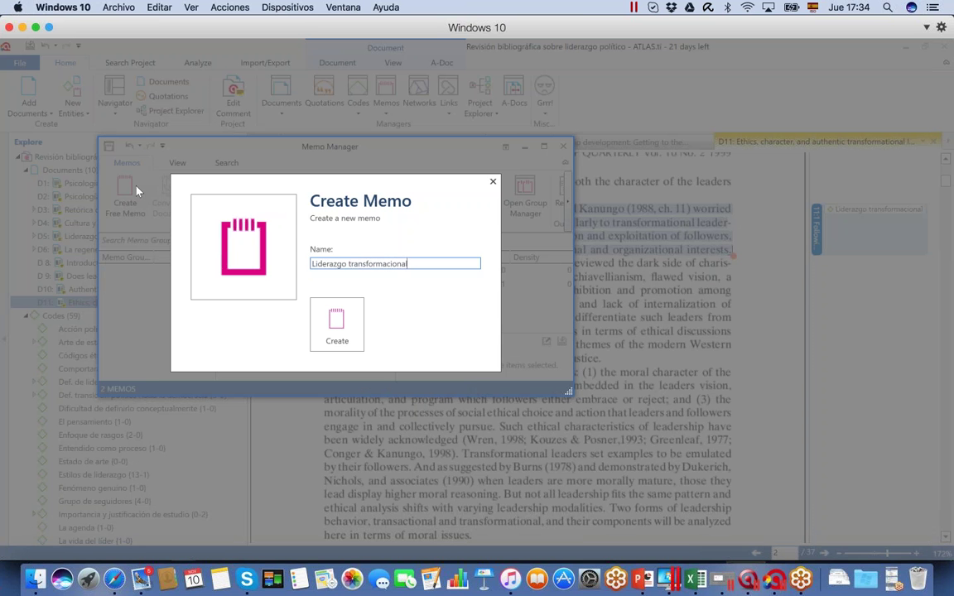
left_click(336, 325)
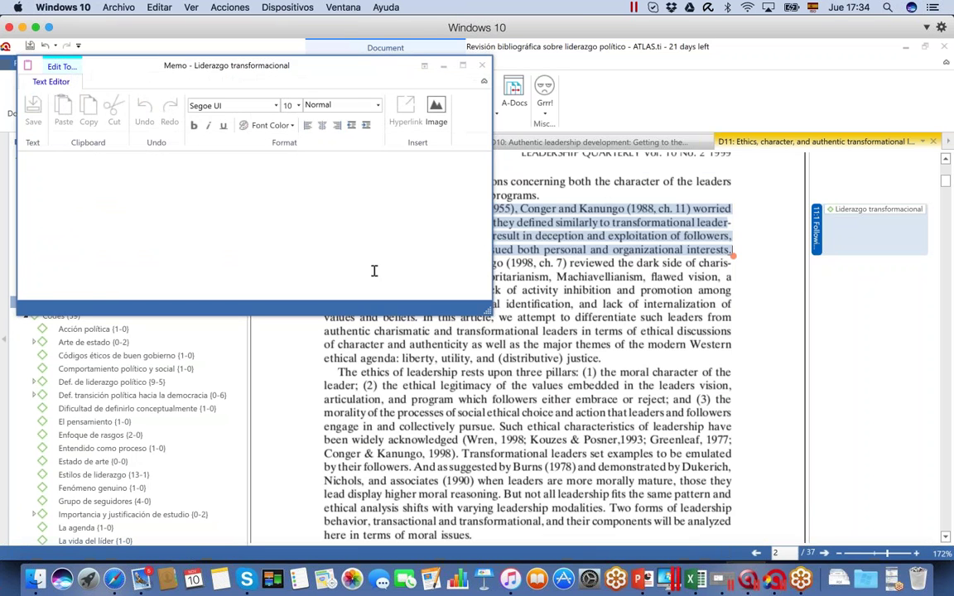
Dock the memo window, place it in a new tab group below document D11, and enlarge the document area
left_click(425, 67)
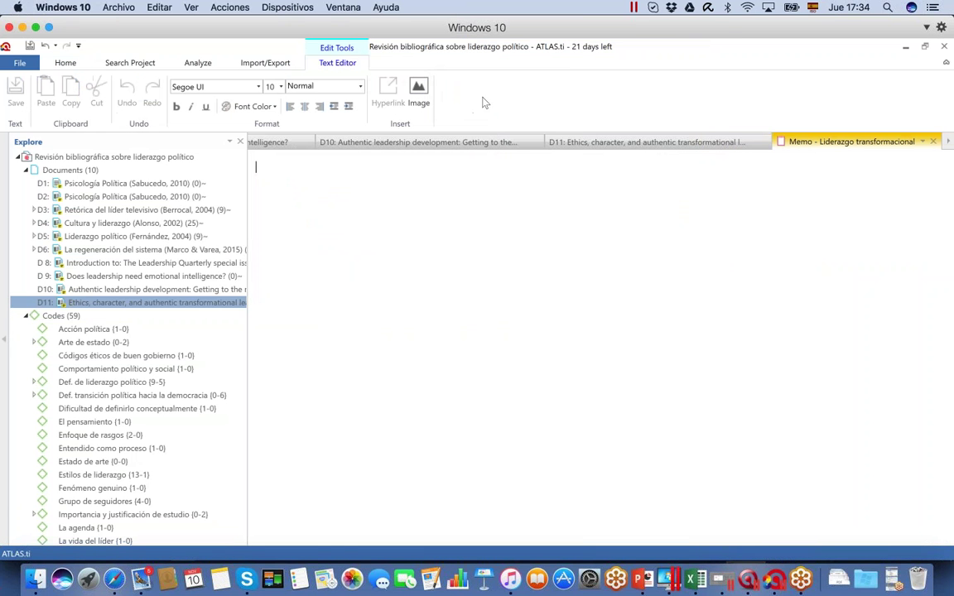
right_click(832, 141)
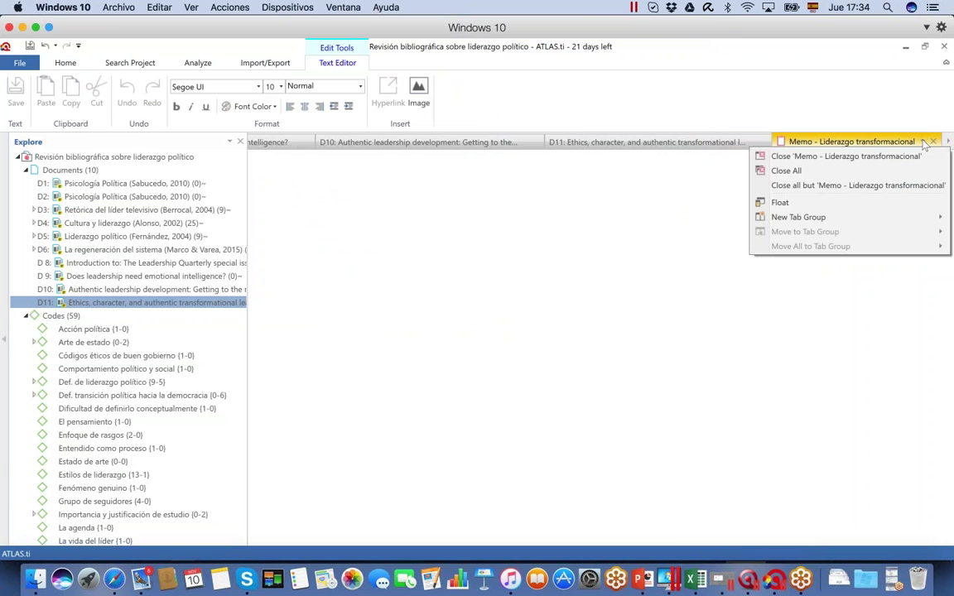
mouse_move(902, 218)
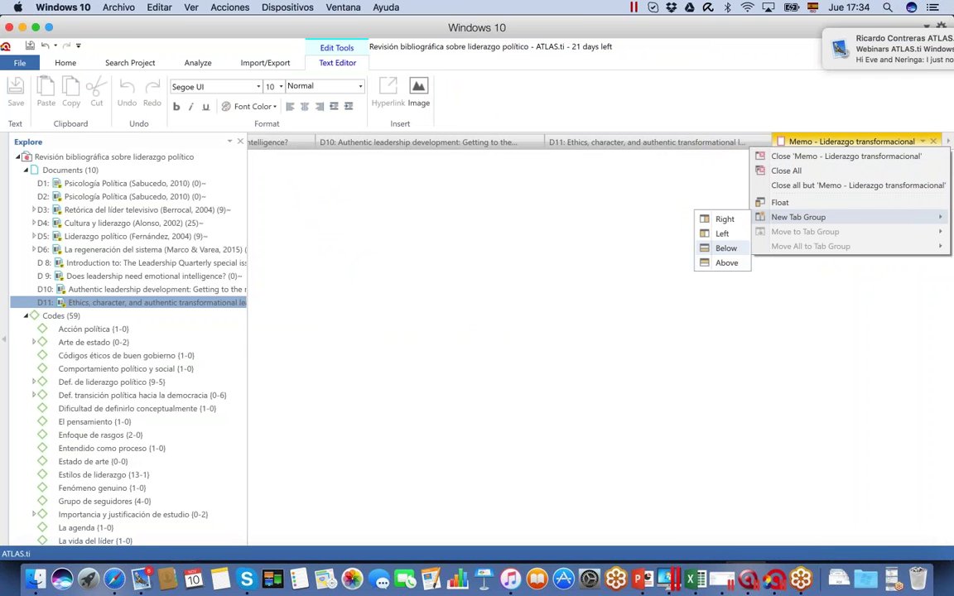
left_click(725, 247)
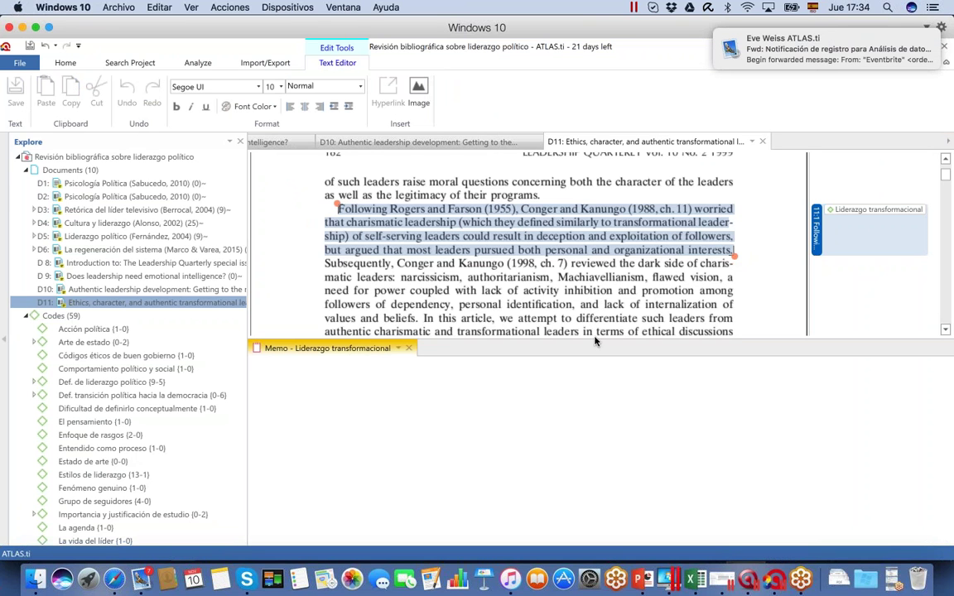
left_click_drag(600, 341, 597, 439)
Write the placeholder text "El autor X... sfksjflskjflksjdf" in the "Liderazgo transformacional" memo
left_click(256, 471)
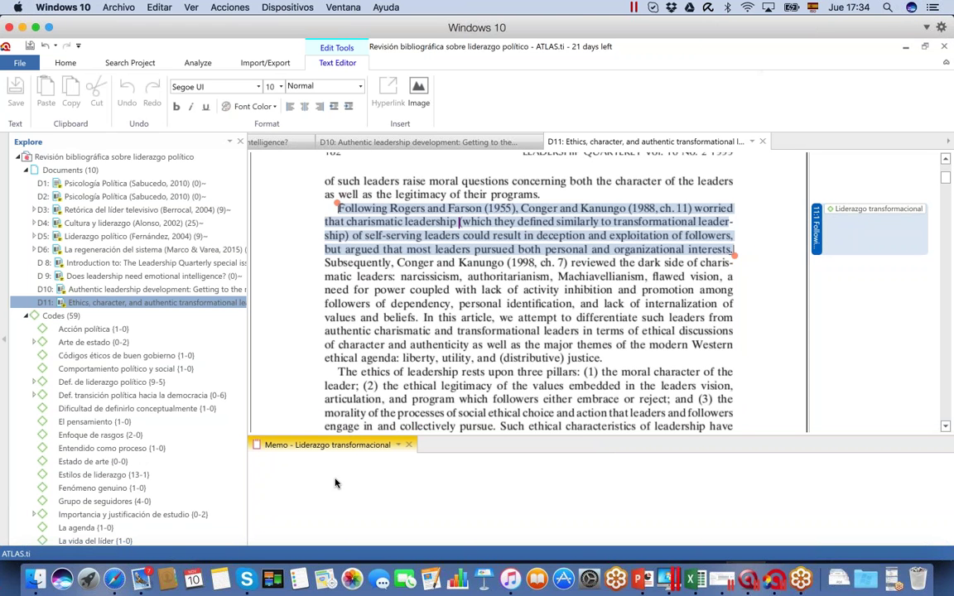
type("El autpr")
key("BackSpace")
key("BackSpace")
key("BackSpace")
type("tor ")
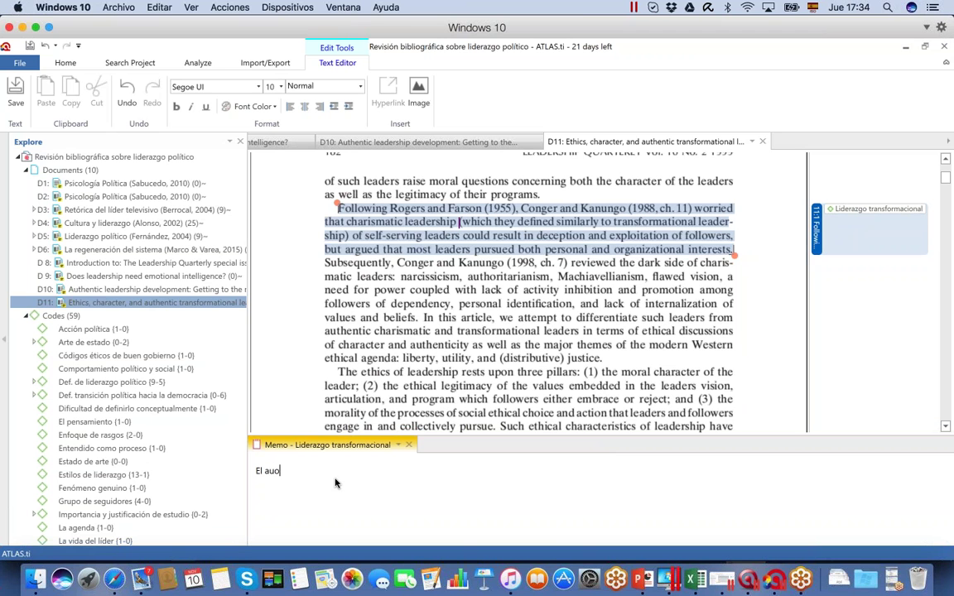
type("X... sfksjflskjflksjdf")
Show document D10 side by side with D11 by moving it into its own tab group
left_click(463, 144)
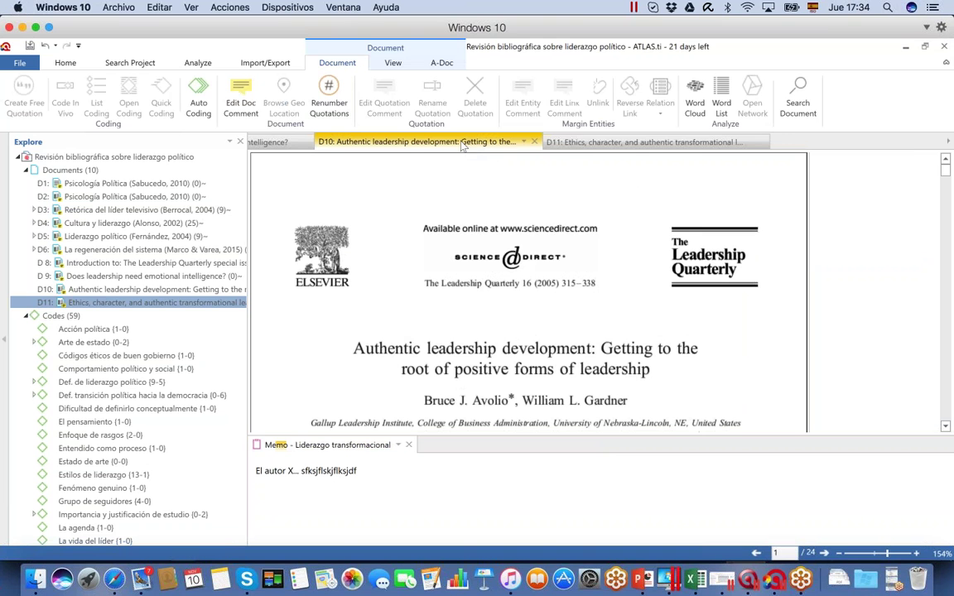
left_click(522, 145)
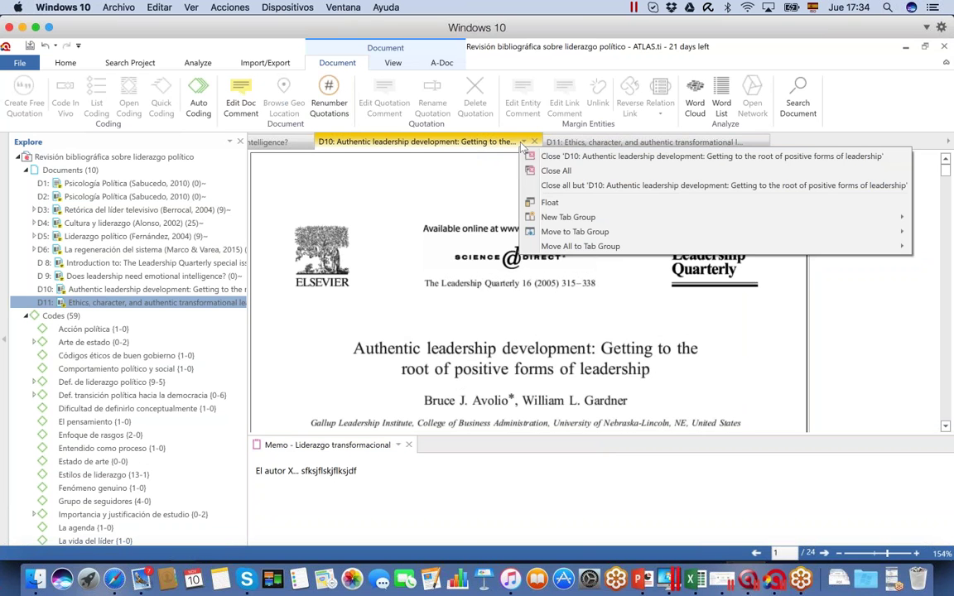
mouse_move(546, 217)
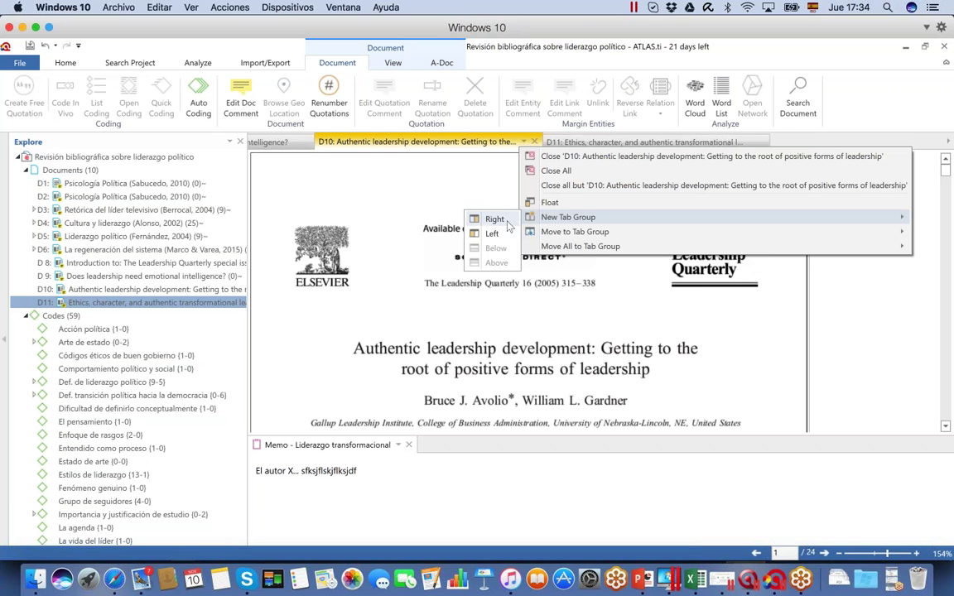
left_click(508, 222)
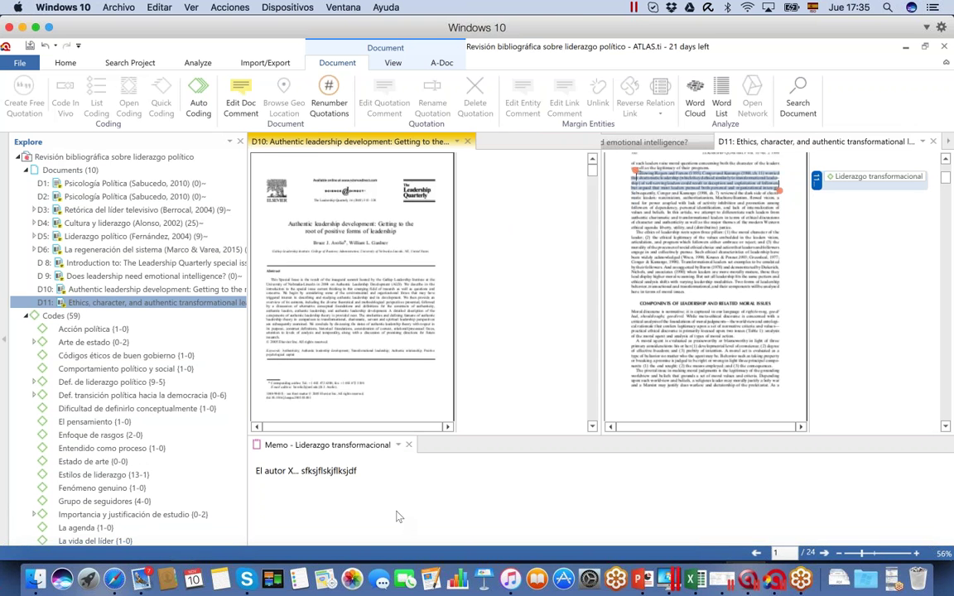
Close the "Liderazgo transformacional" memo, saving its text, and close document D10
left_click(408, 447)
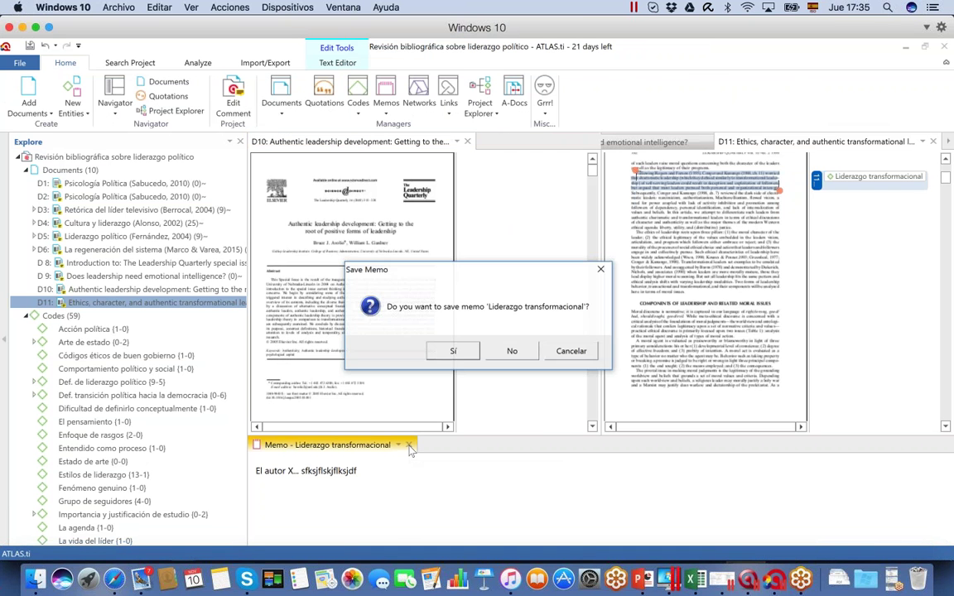
left_click(414, 329)
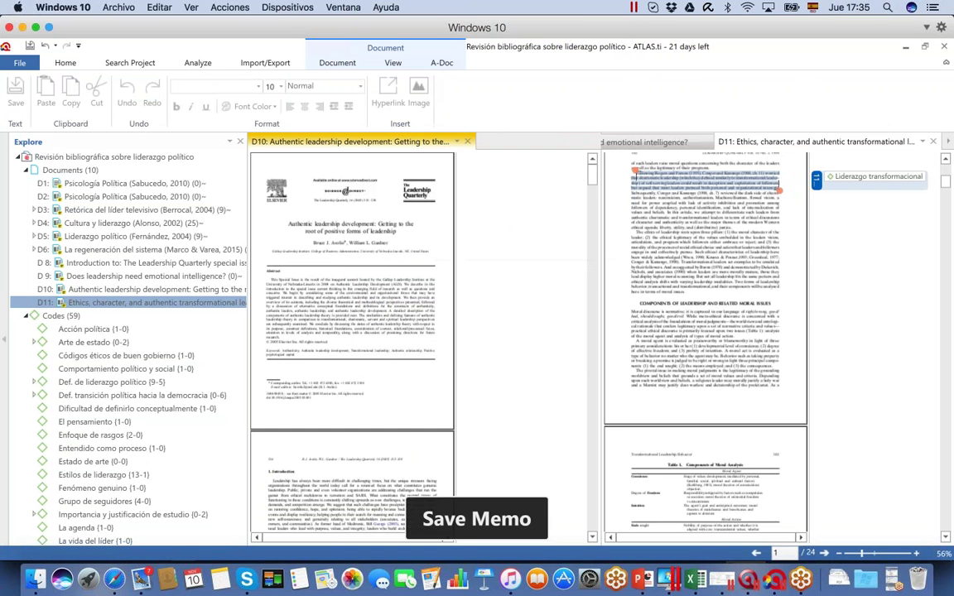
left_click(467, 141)
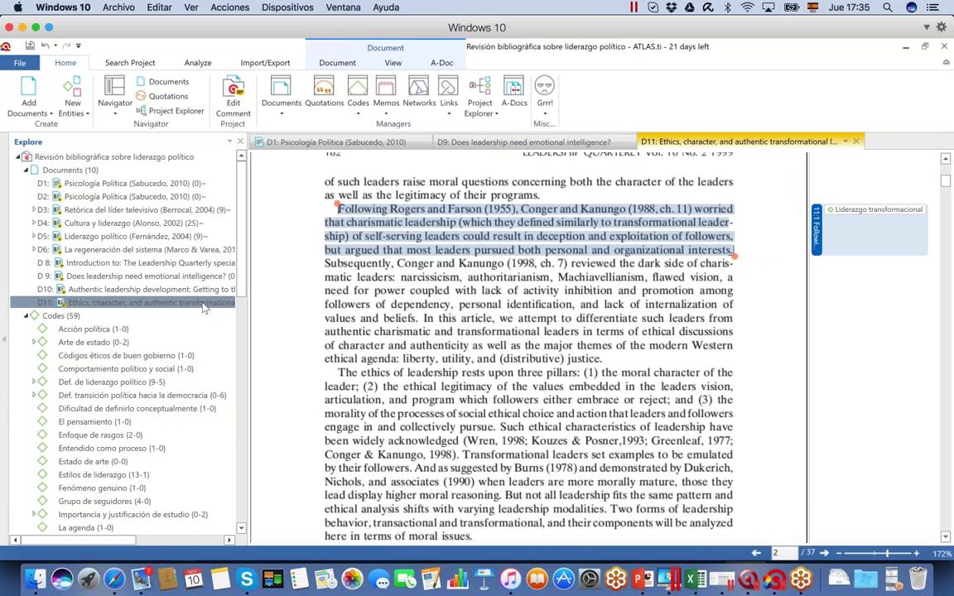
Enlarge the Document Manager, compare the document groups and comments of D4 and D9, and close the manager
left_click(282, 89)
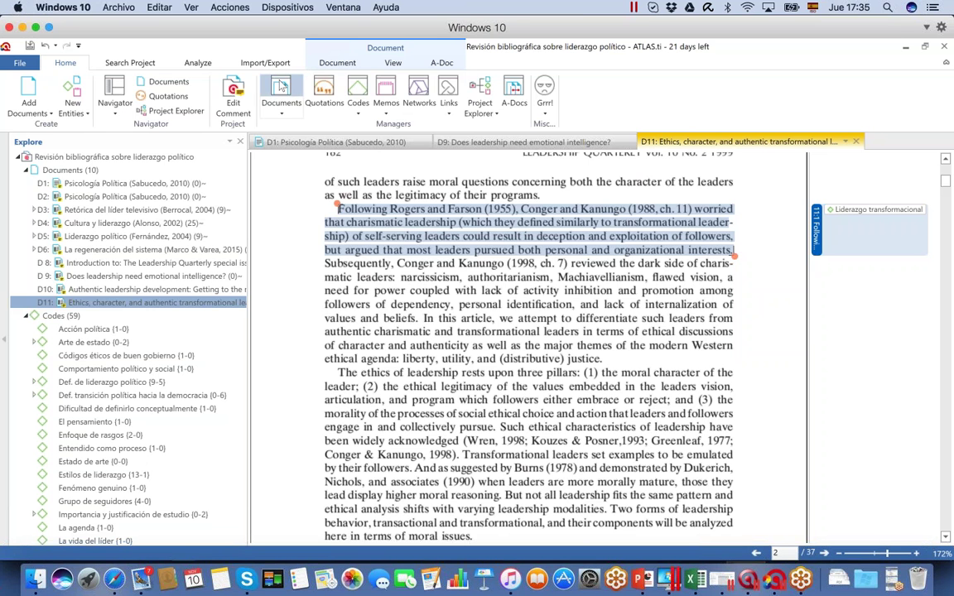
left_click_drag(262, 65, 597, 106)
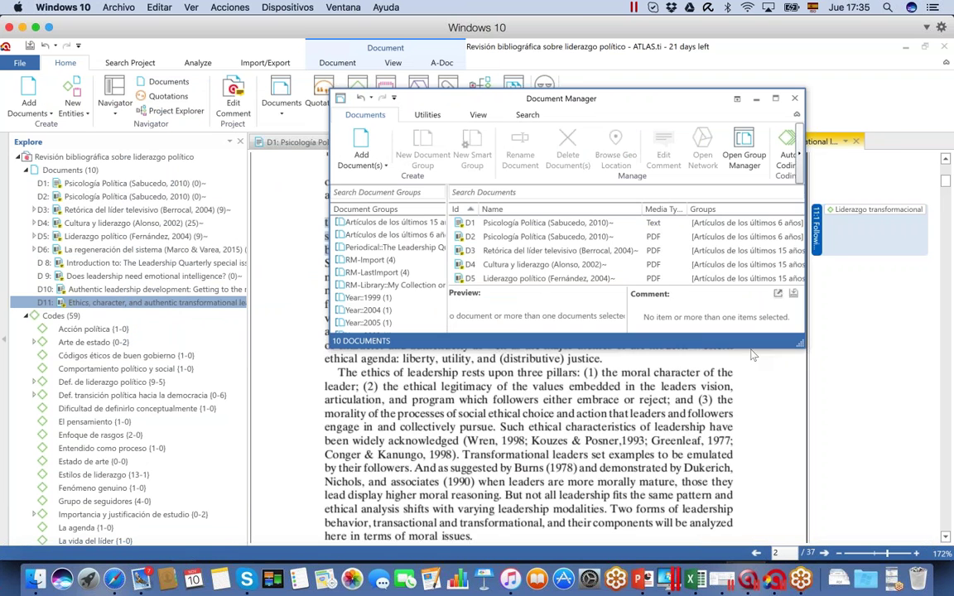
left_click_drag(802, 344, 892, 492)
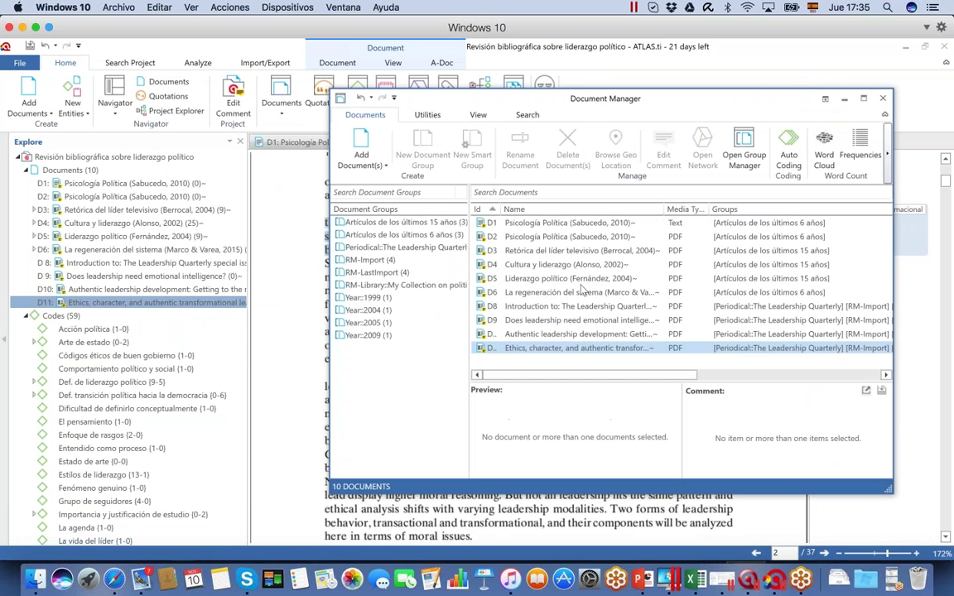
left_click(579, 279)
left_click(568, 265)
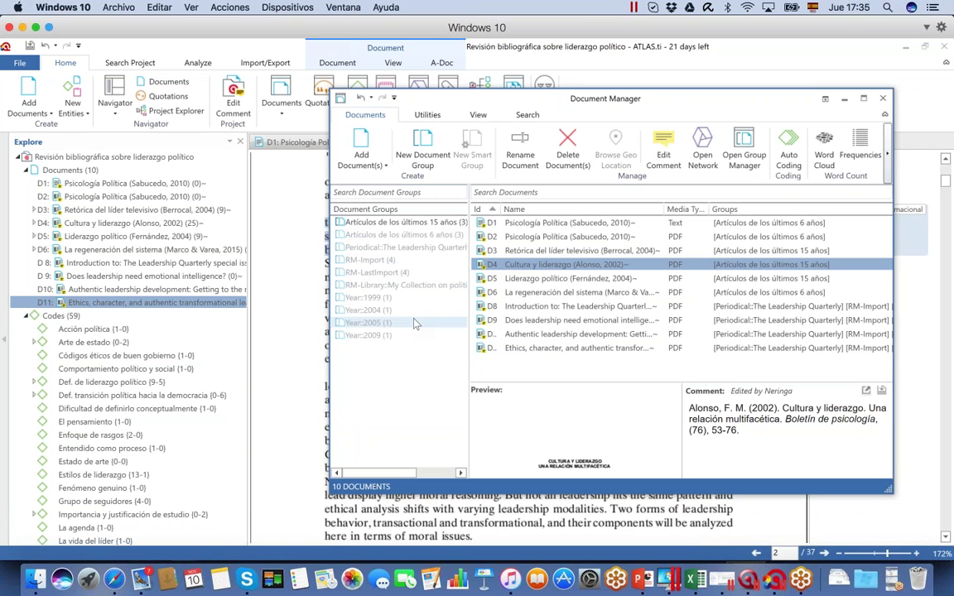
left_click(551, 323)
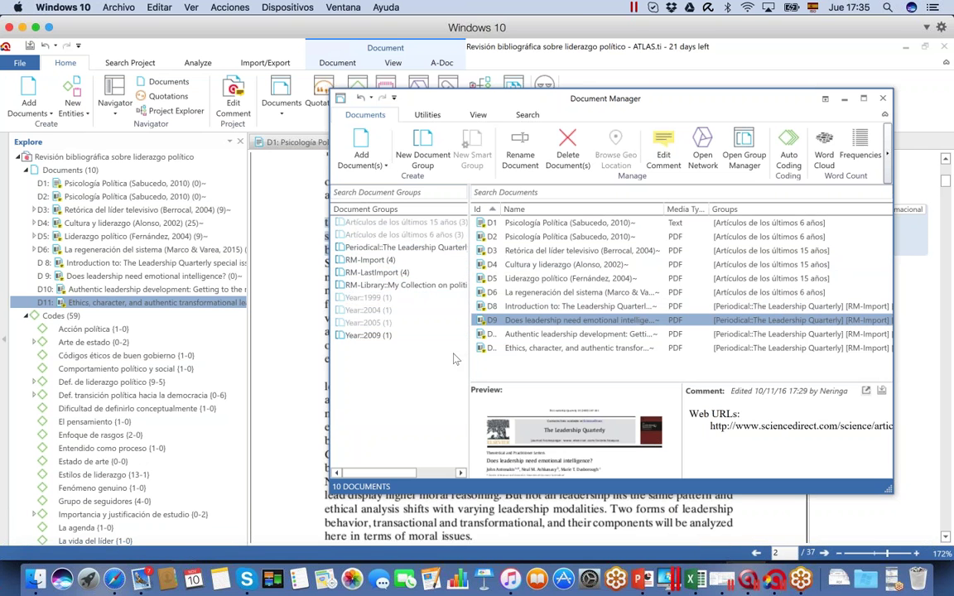
left_click(551, 265)
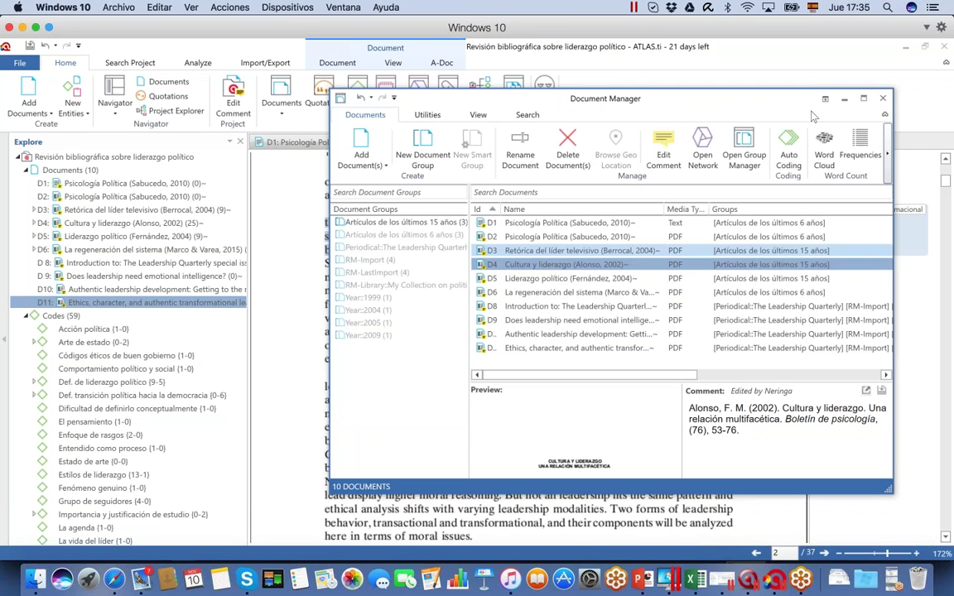
left_click(793, 87)
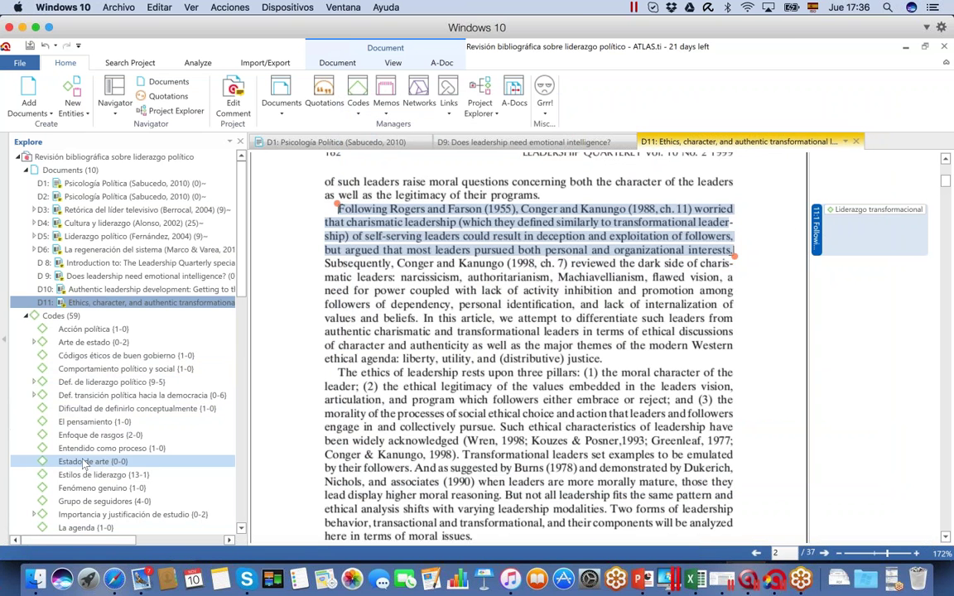
Link the existing code "Enfoque de rasgos" to the quotation in the second paragraph of D11
left_click(95, 434)
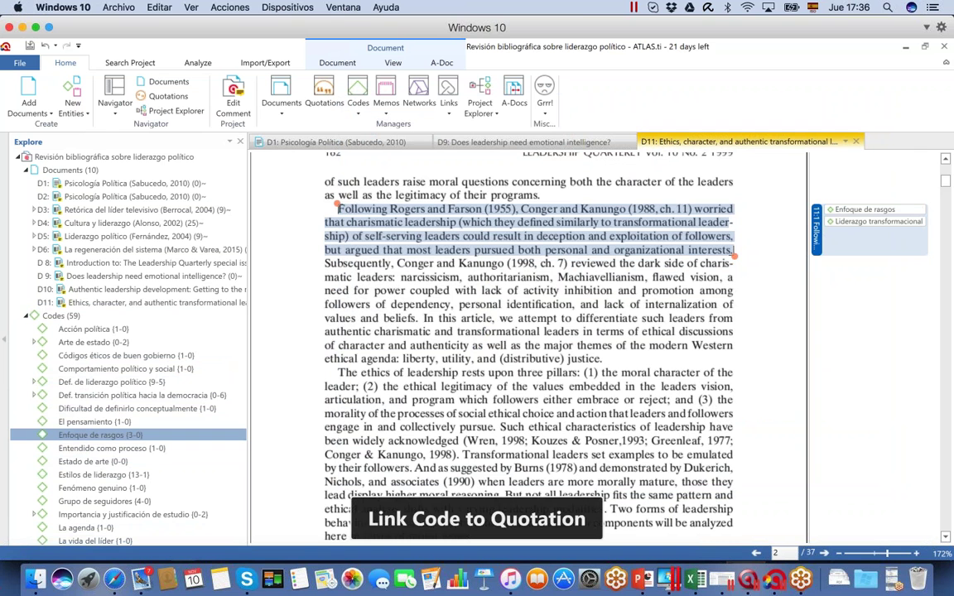
left_click_drag(96, 435, 480, 236)
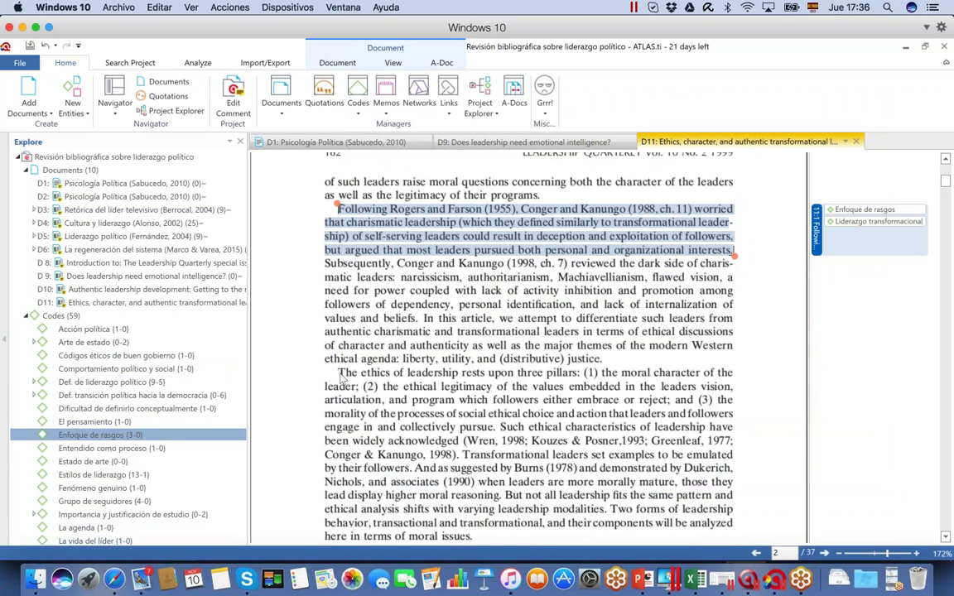
Create a quotation in D11 from the sentence on the three pillars of leadership ethics and code it with "Enfoque de rasgos"
left_click_drag(337, 373, 507, 428)
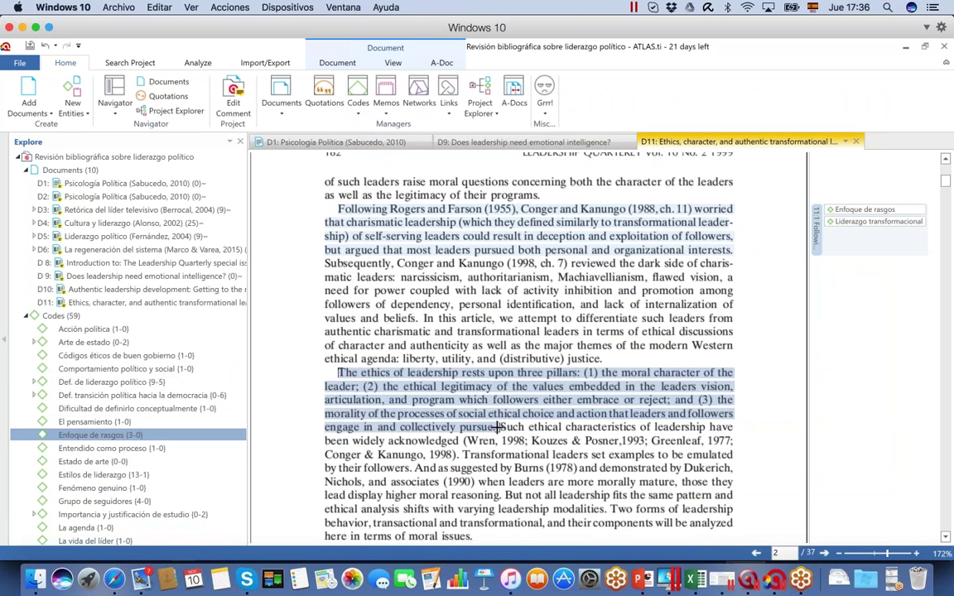
left_click(319, 61)
left_click(26, 107)
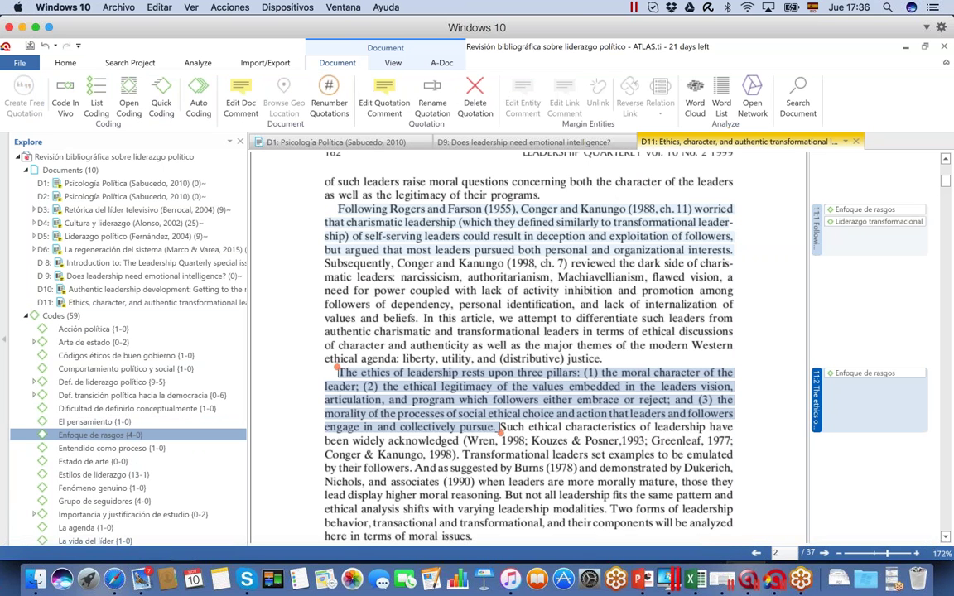
Add the comment "Bass, 2009, 102" to quotation 11:2 and close its comment editor, saving the text
right_click(818, 392)
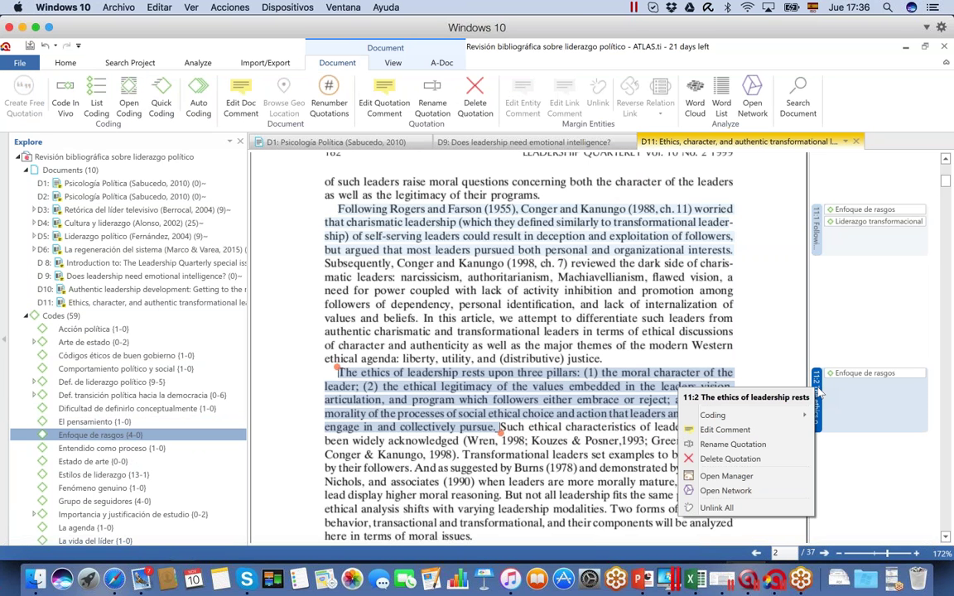
left_click(737, 429)
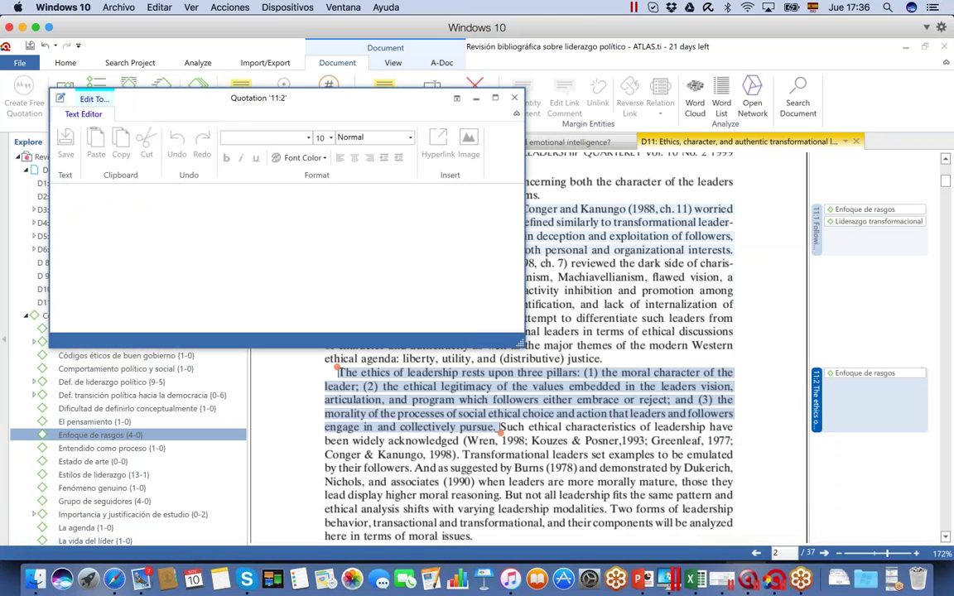
left_click_drag(181, 106, 218, 190)
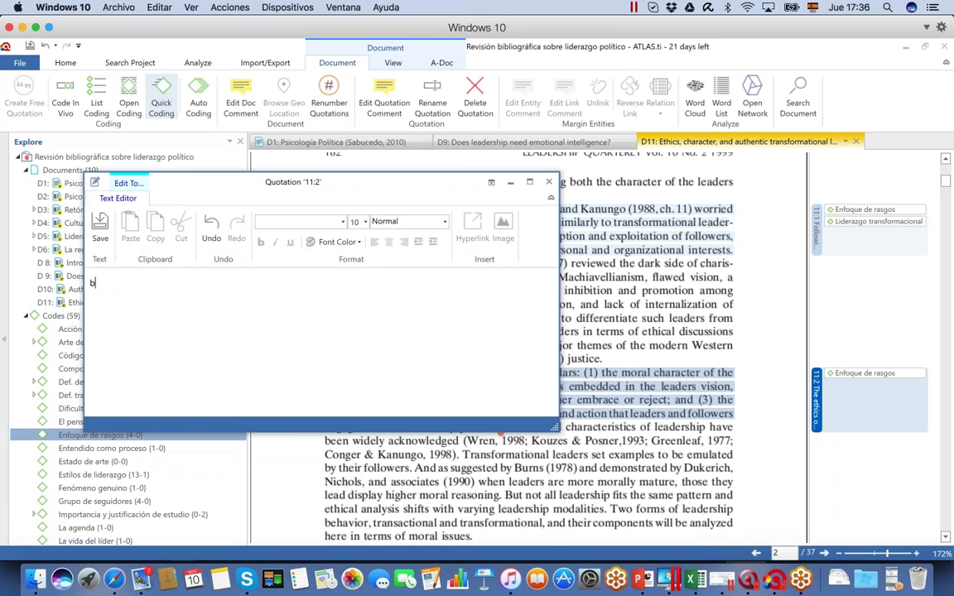
type("Bass, 2009, 102")
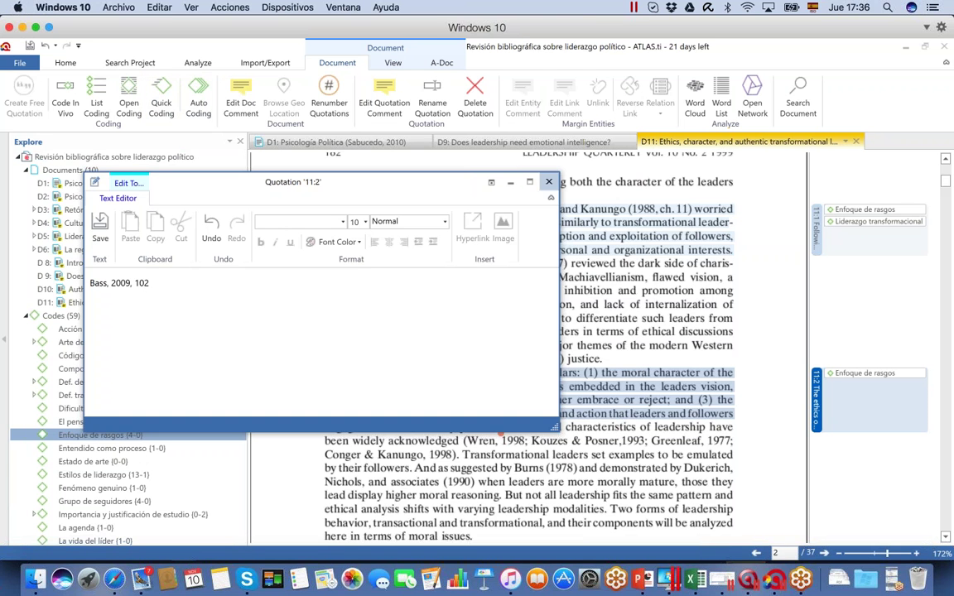
left_click(549, 181)
left_click(443, 351)
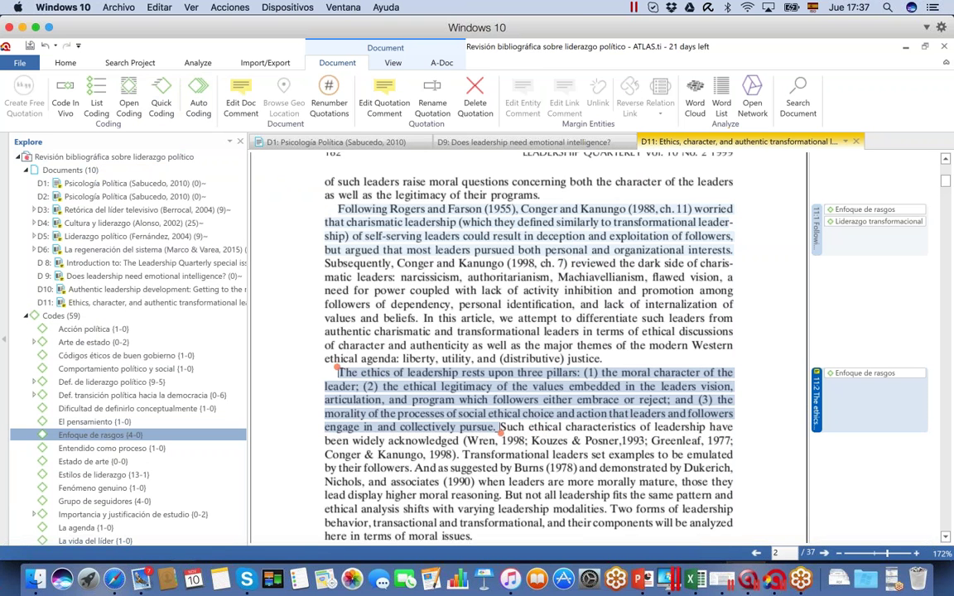
Open the network of quotation 11:2, show the node comments, and spread out the document, quotation and code nodes
right_click(816, 400)
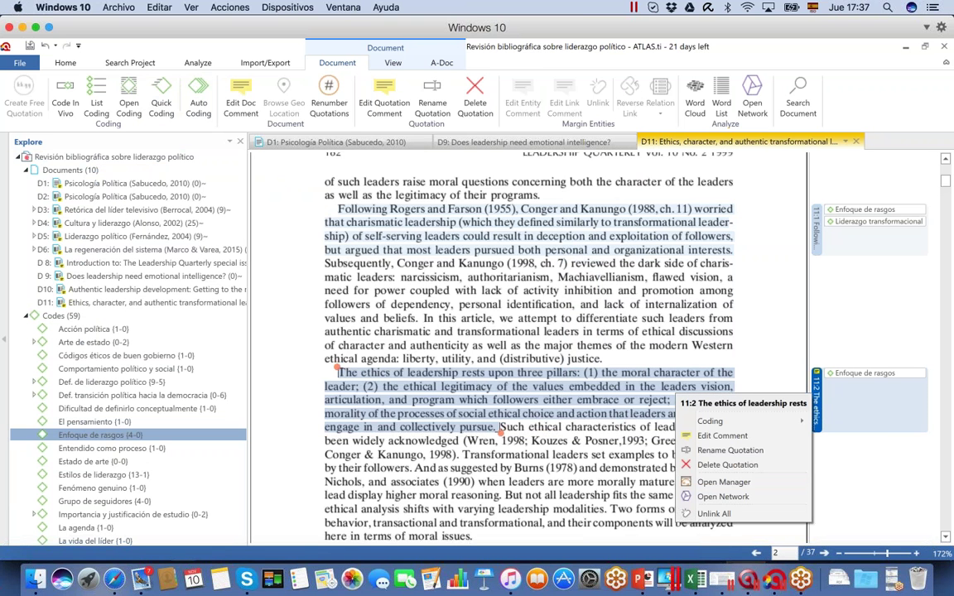
left_click(769, 498)
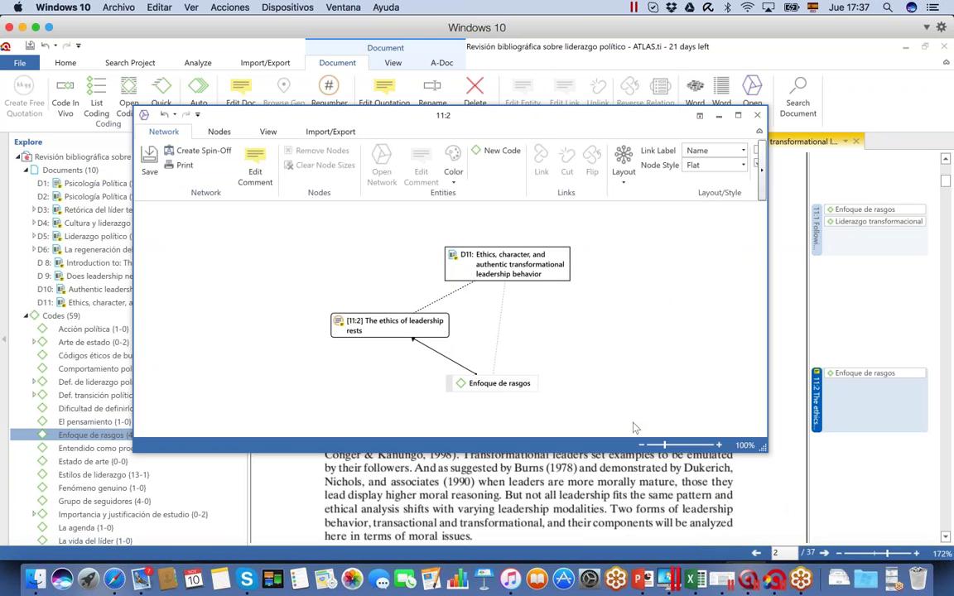
left_click_drag(496, 383, 562, 344)
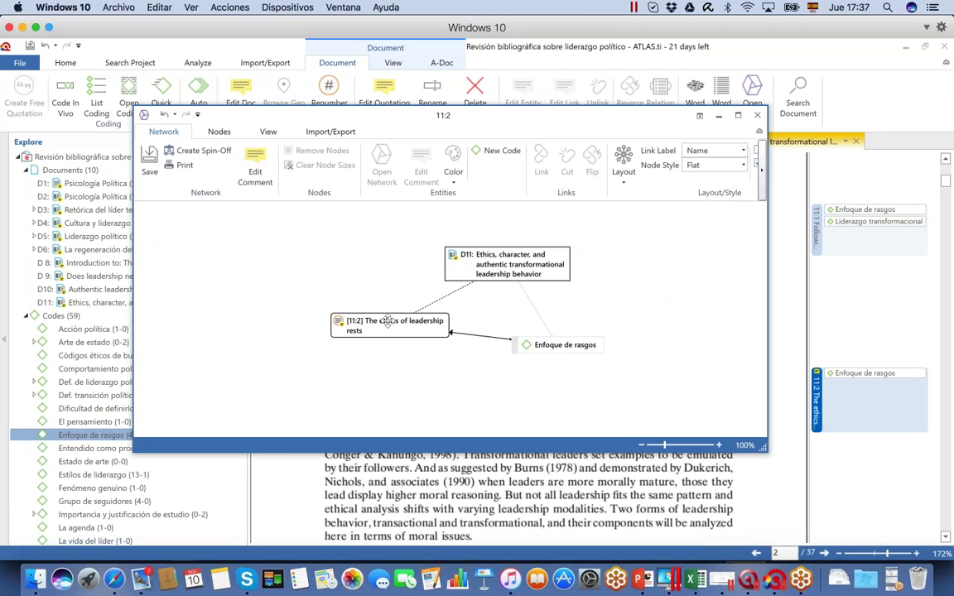
left_click_drag(403, 325, 386, 316)
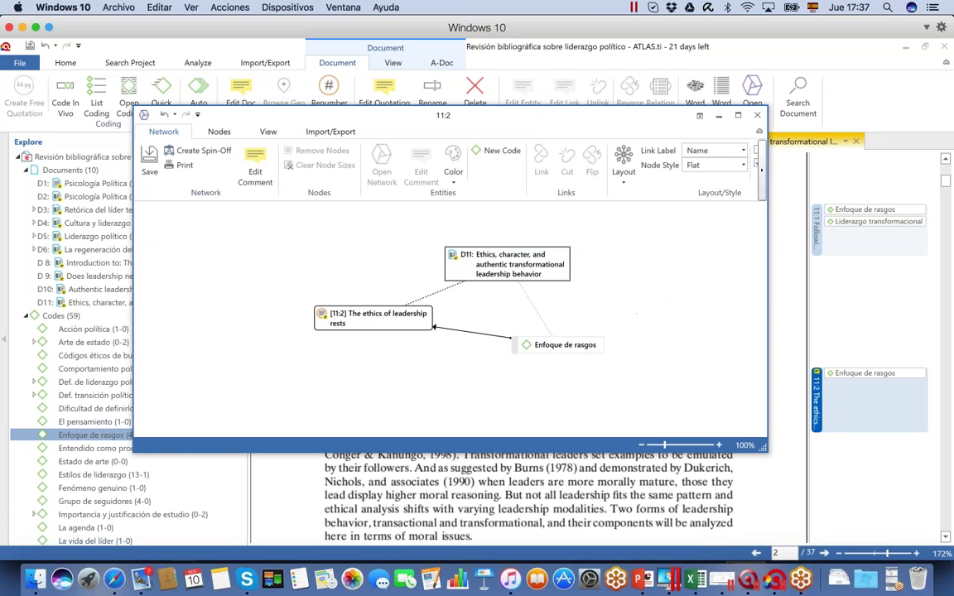
left_click_drag(768, 280, 877, 280)
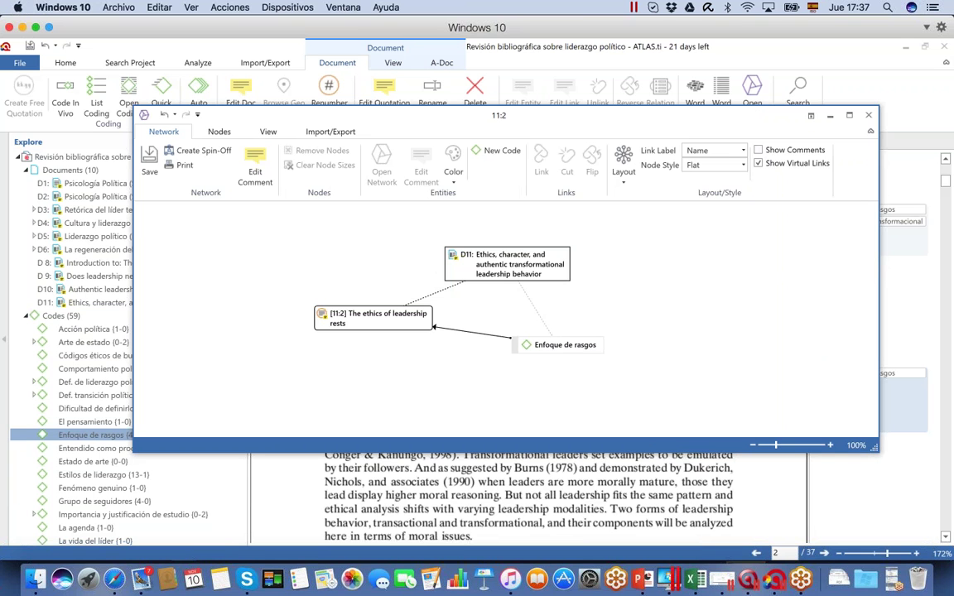
left_click(758, 150)
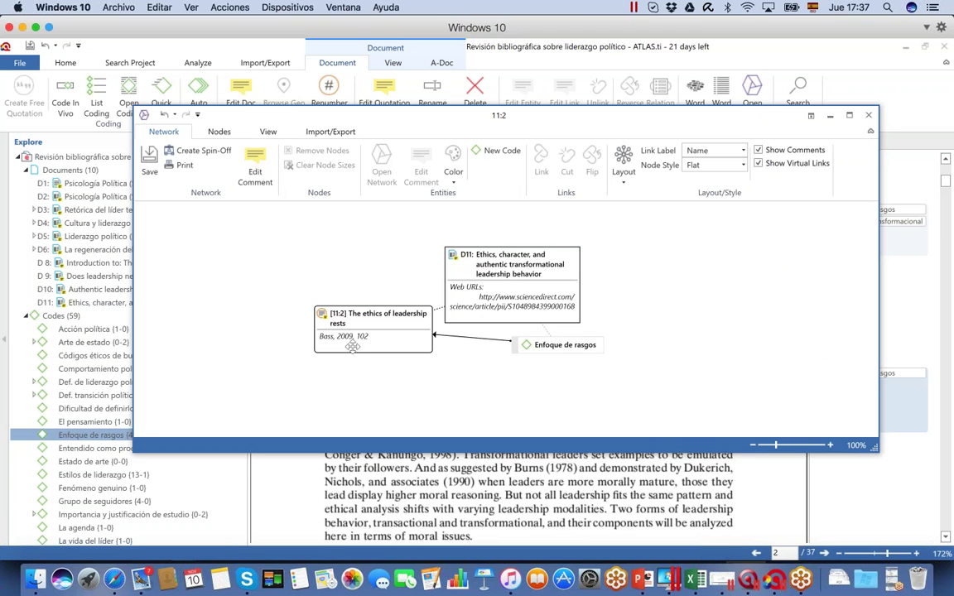
left_click_drag(443, 251, 440, 212)
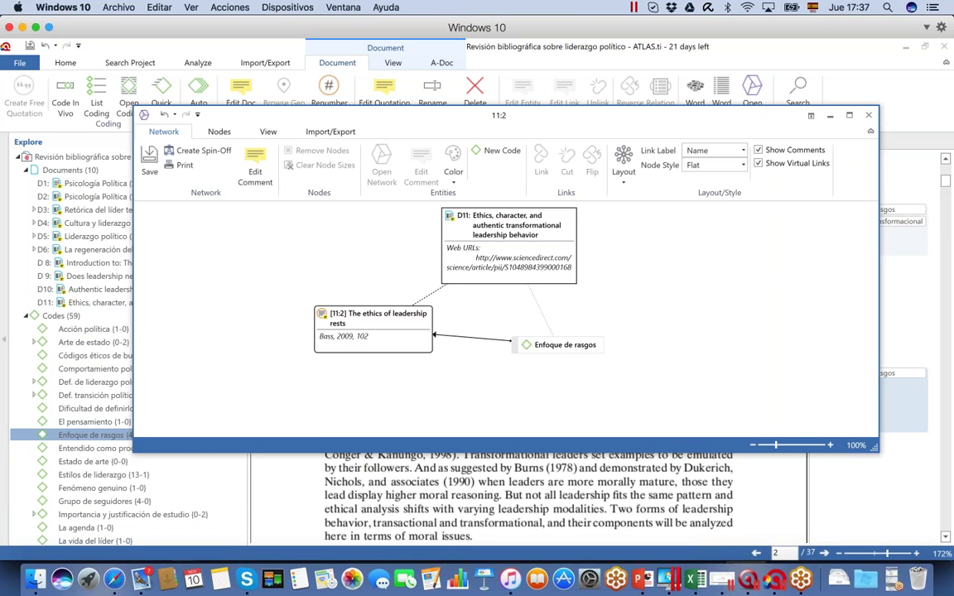
left_click_drag(563, 344, 553, 335)
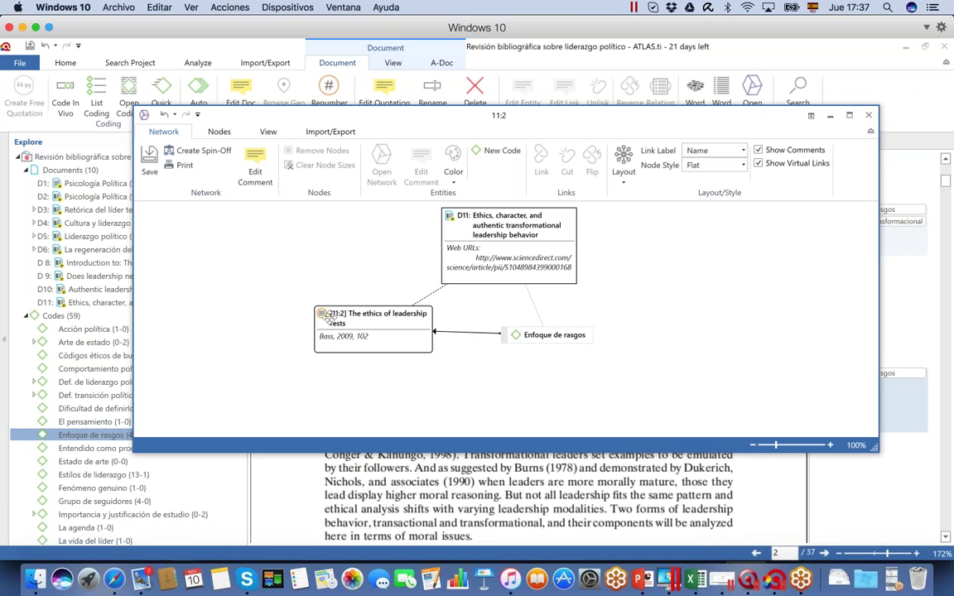
Check the node frequencies in the network, hide them again, and show the node previews
left_click(272, 138)
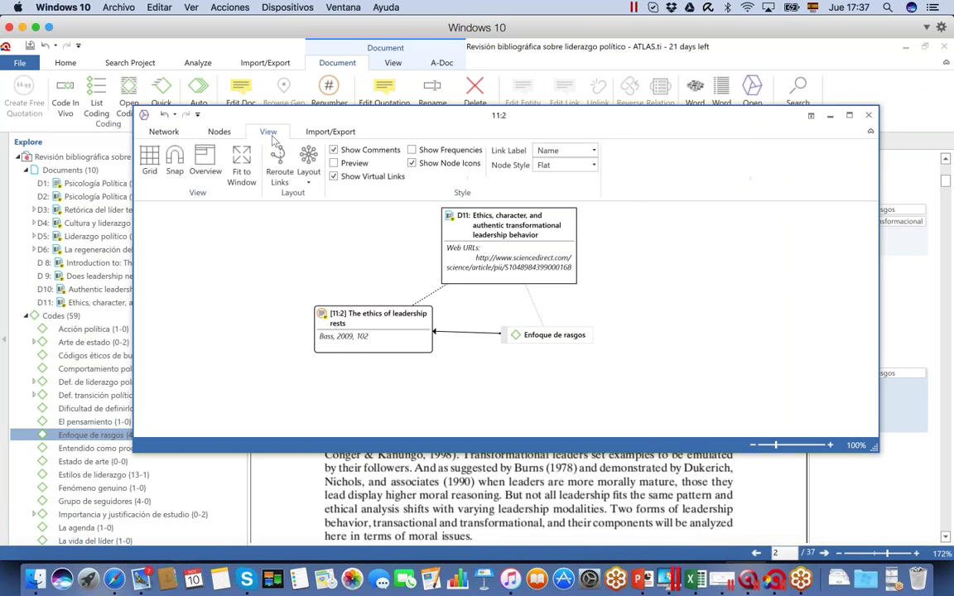
left_click(412, 150)
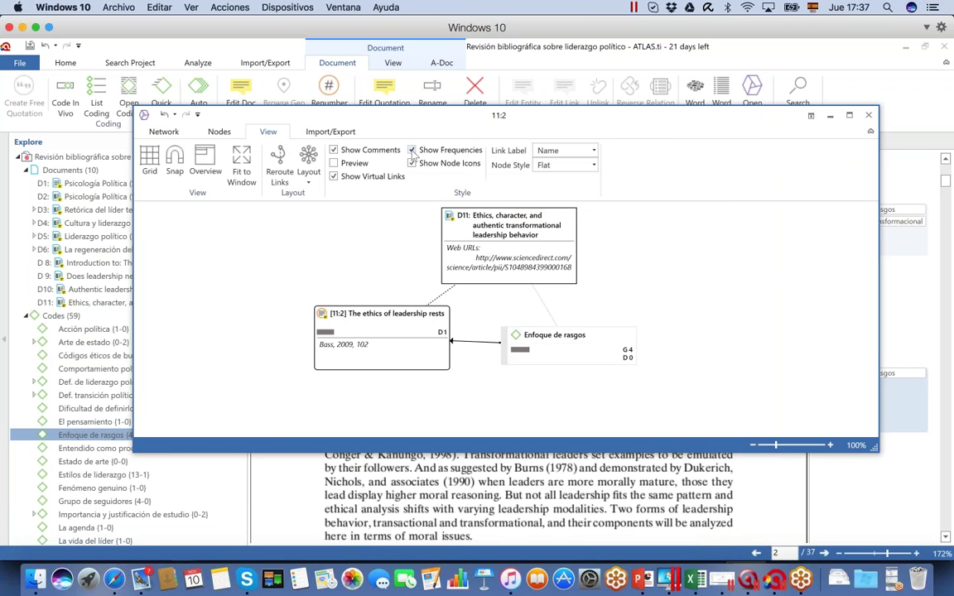
left_click(411, 151)
left_click(334, 163)
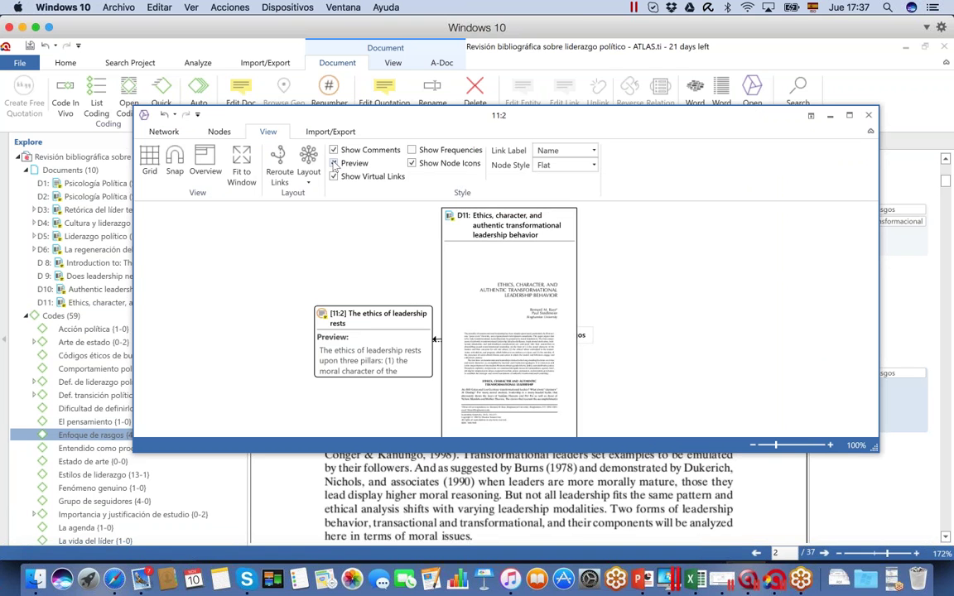
Enlarge the quotation node to show its full preview, place "Enfoque de rasgos" below it, enlarge the network window, and close the network
left_click(366, 305)
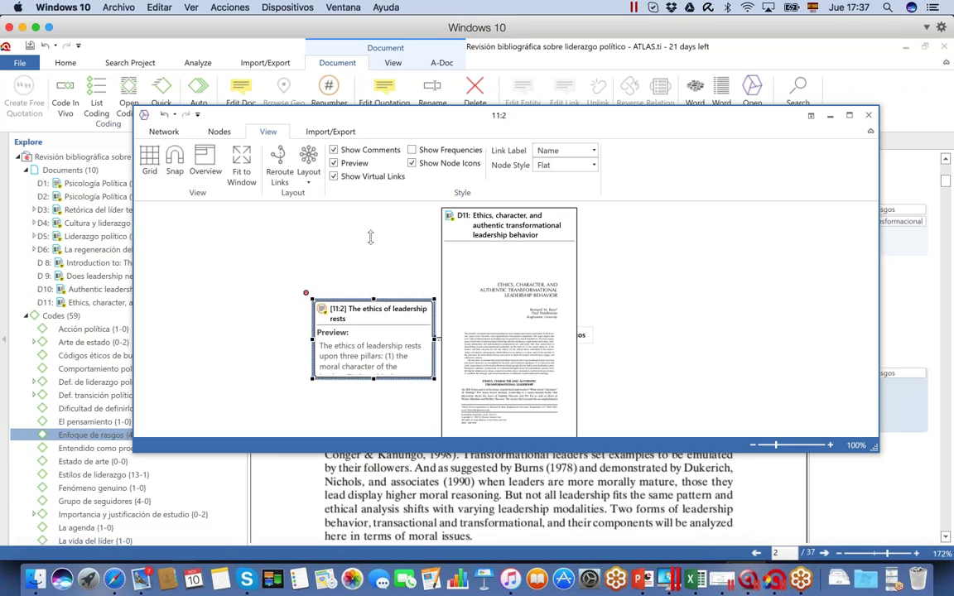
left_click_drag(371, 237, 365, 207)
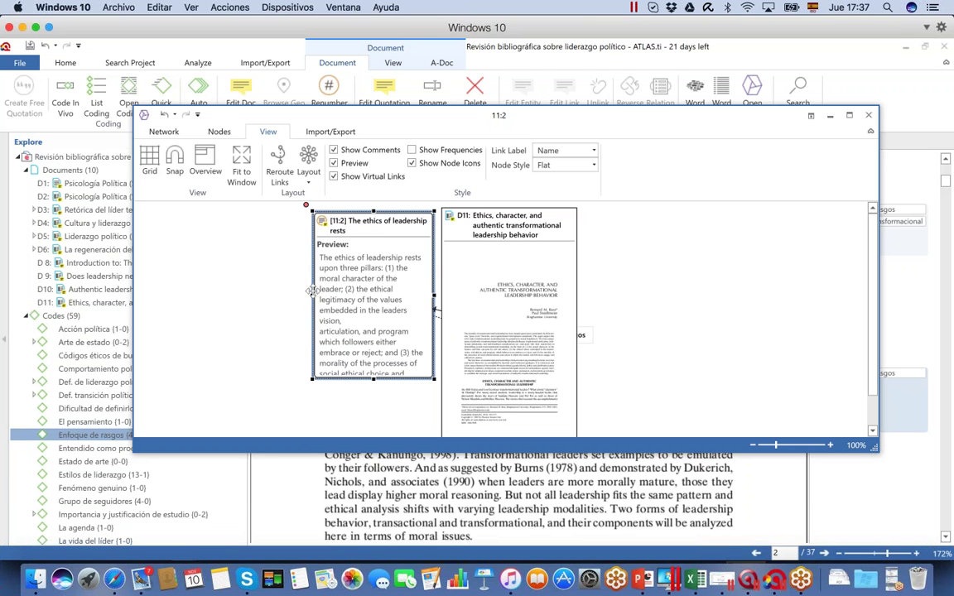
left_click_drag(311, 290, 211, 292)
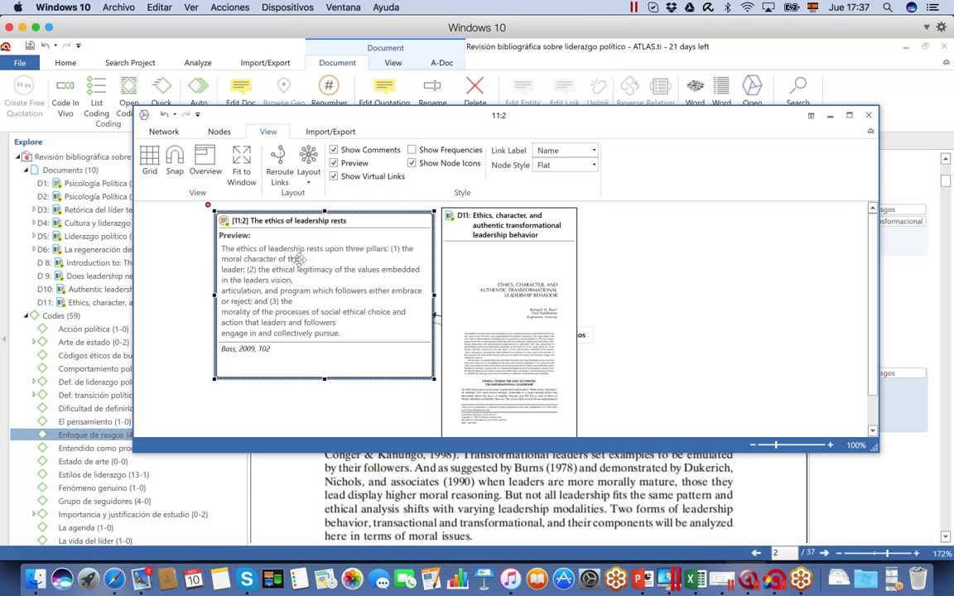
left_click_drag(282, 266, 243, 272)
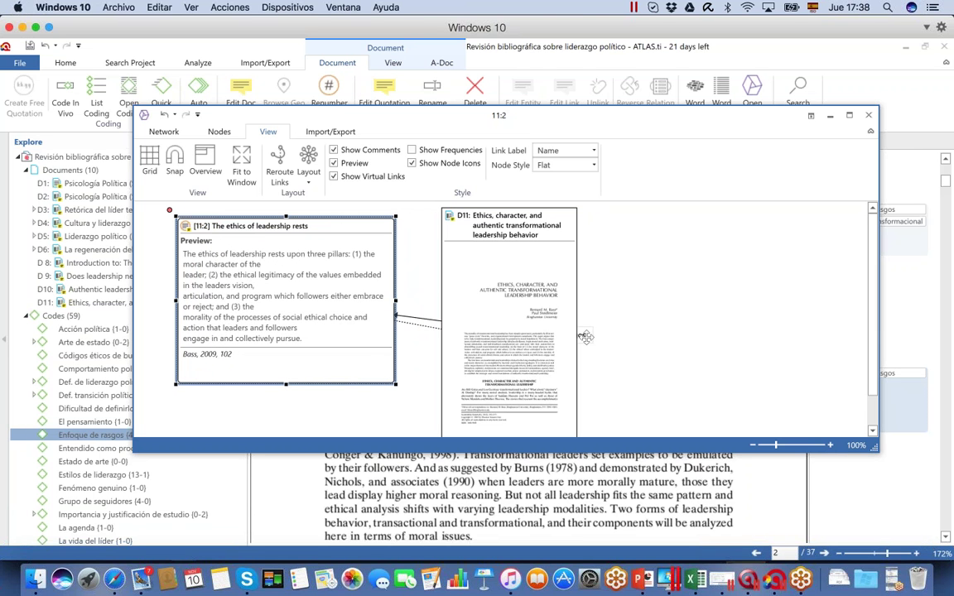
left_click_drag(585, 336, 414, 421)
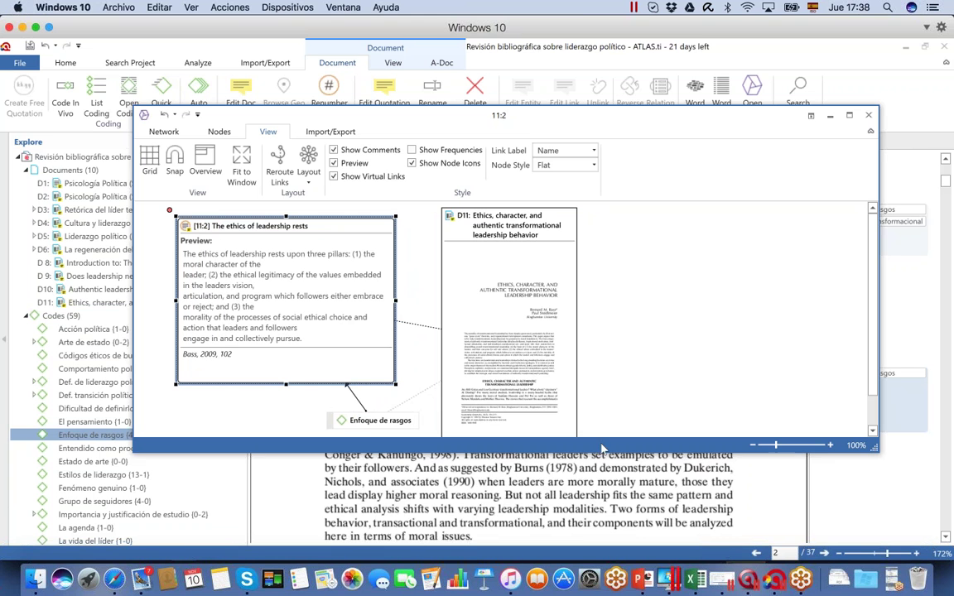
left_click_drag(877, 447, 898, 531)
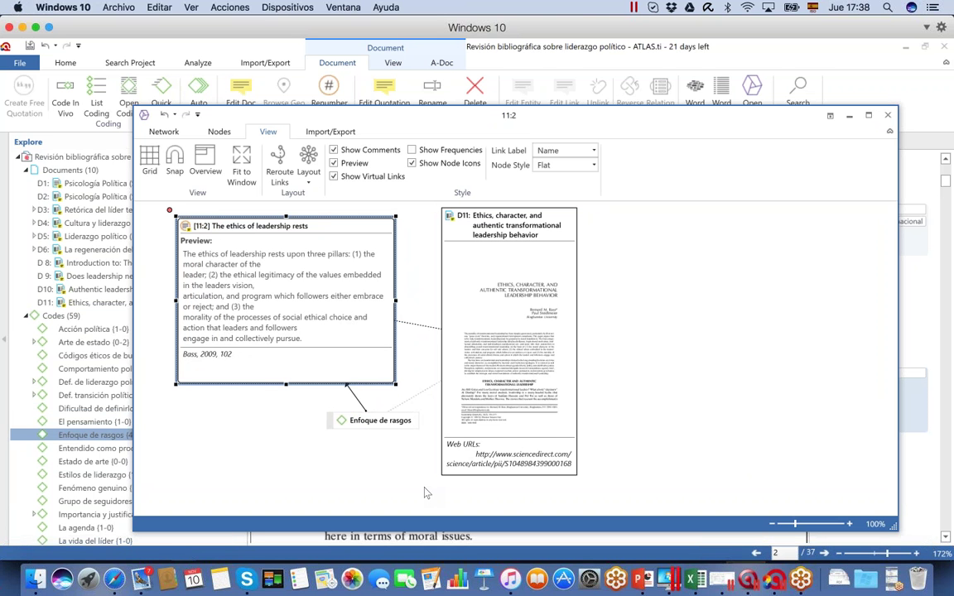
left_click_drag(377, 420, 369, 448)
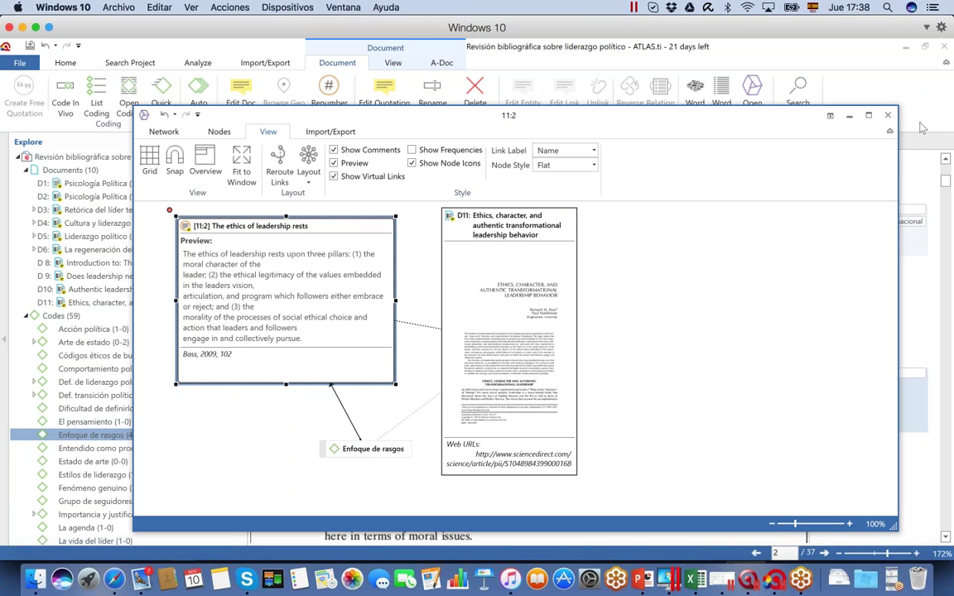
left_click(888, 115)
left_click(514, 358)
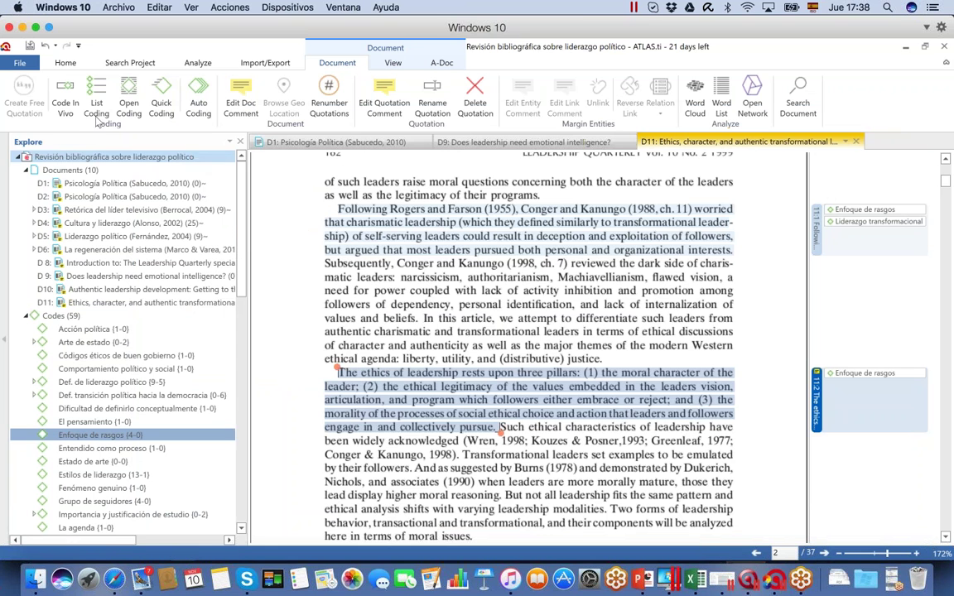
Open the Code Manager and generate a word cloud for the code "Def. de liderazgo político"
left_click(64, 62)
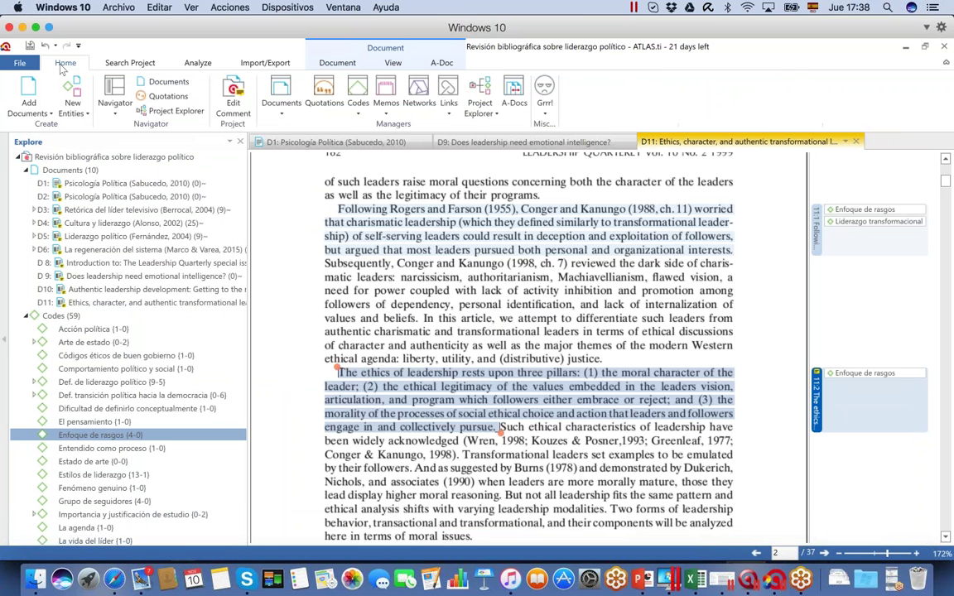
left_click(357, 103)
left_click(356, 93)
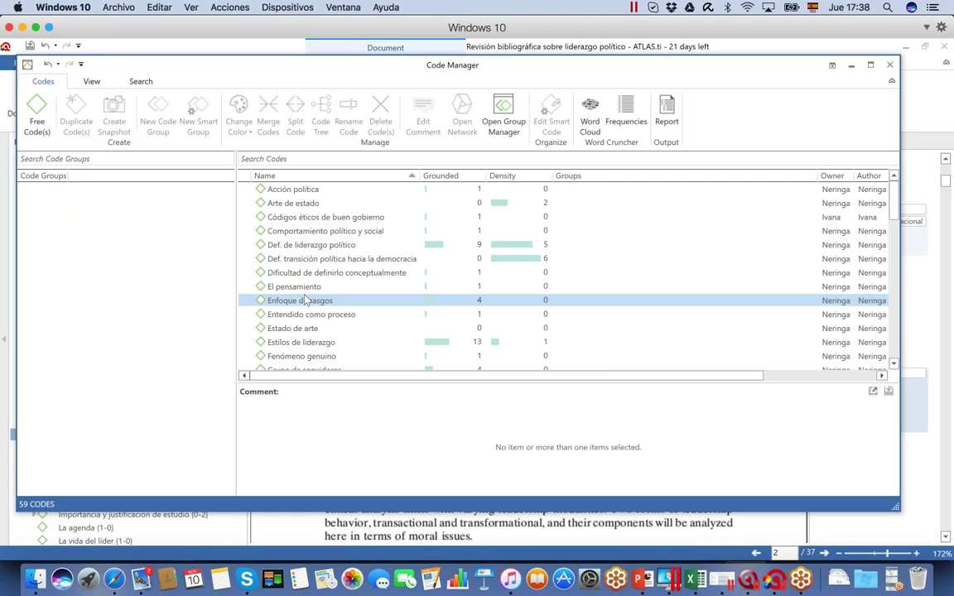
left_click(303, 245)
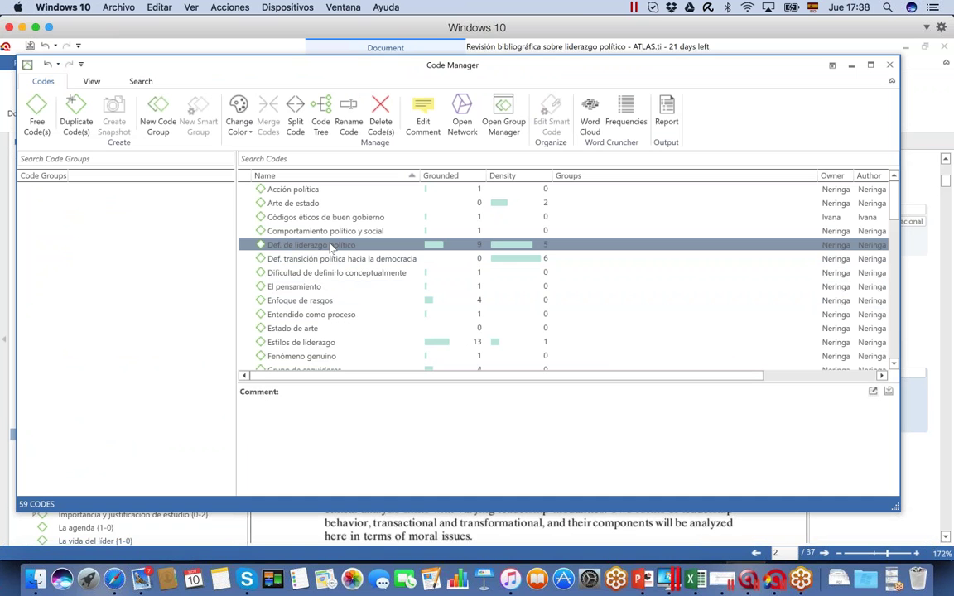
left_click(594, 121)
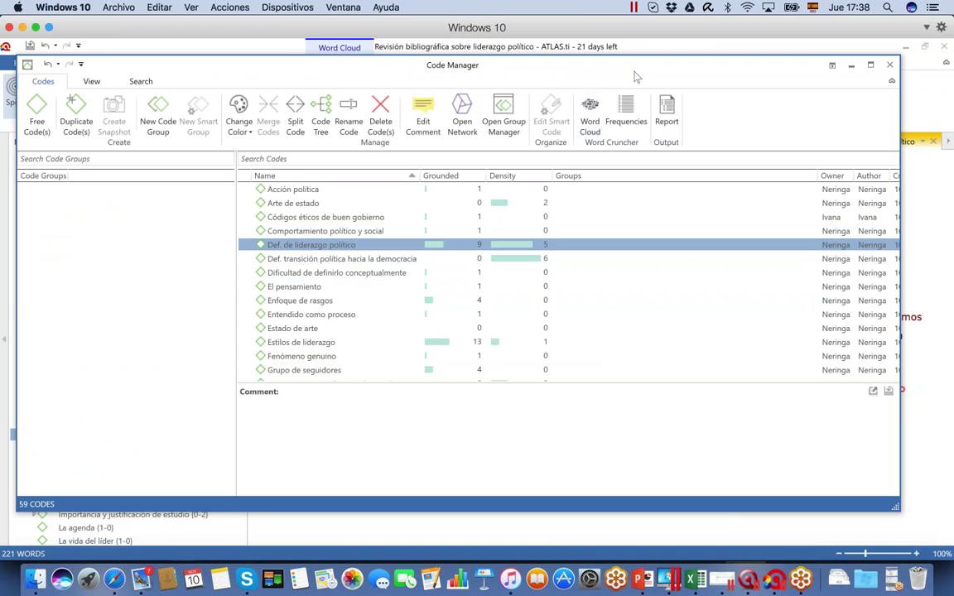
Move the Code Manager aside to examine the word cloud of "Def. de liderazgo político", and bring the manager back into view
left_click_drag(635, 75, 553, 281)
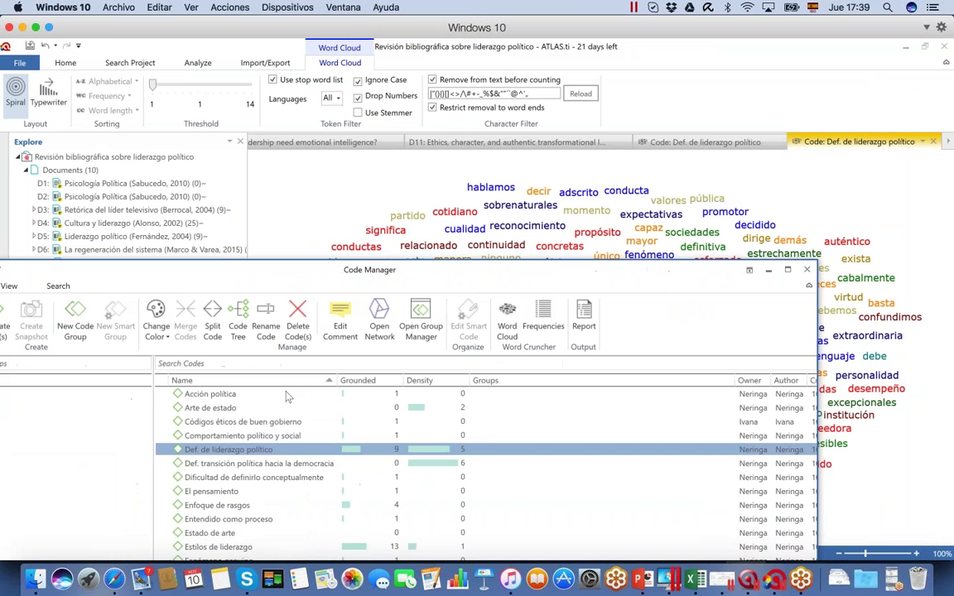
left_click(264, 451)
left_click_drag(431, 270, 375, 535)
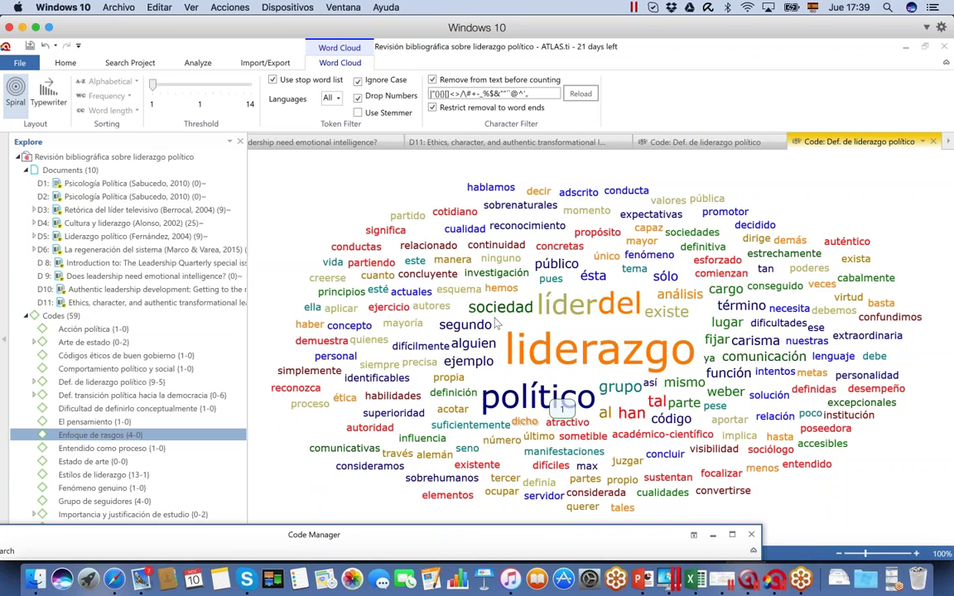
mouse_move(571, 365)
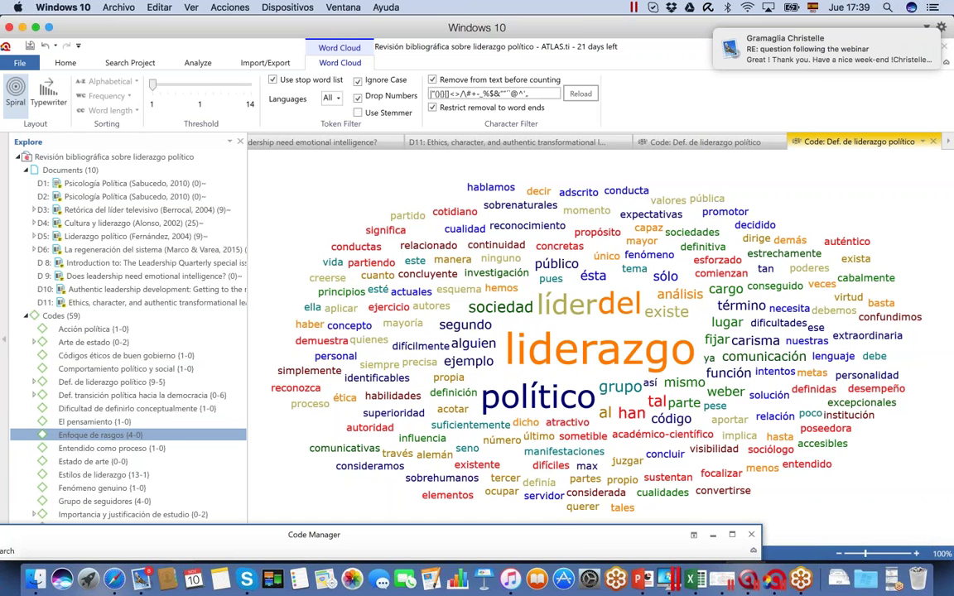
left_click_drag(437, 540, 445, 528)
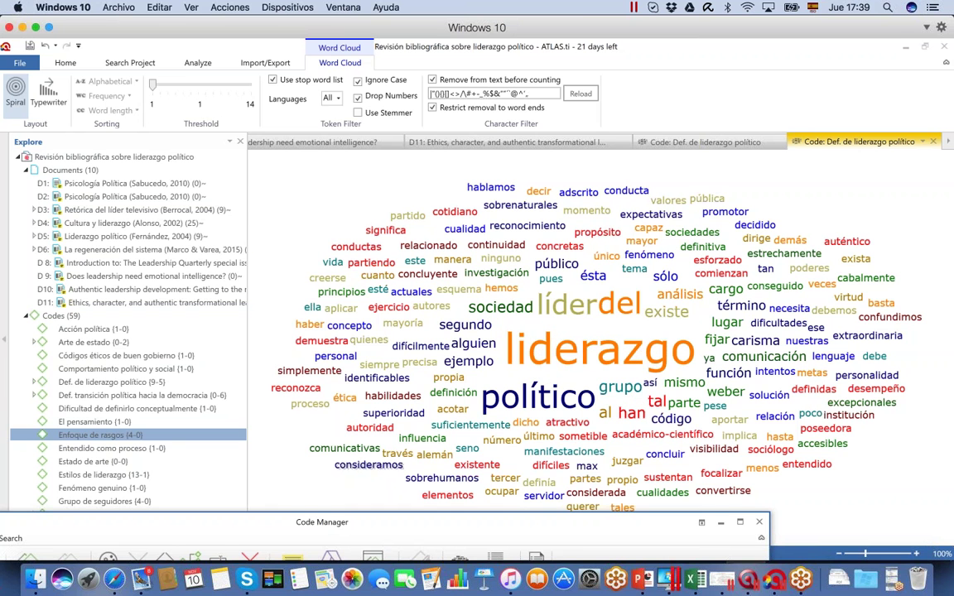
left_click_drag(364, 523, 522, 139)
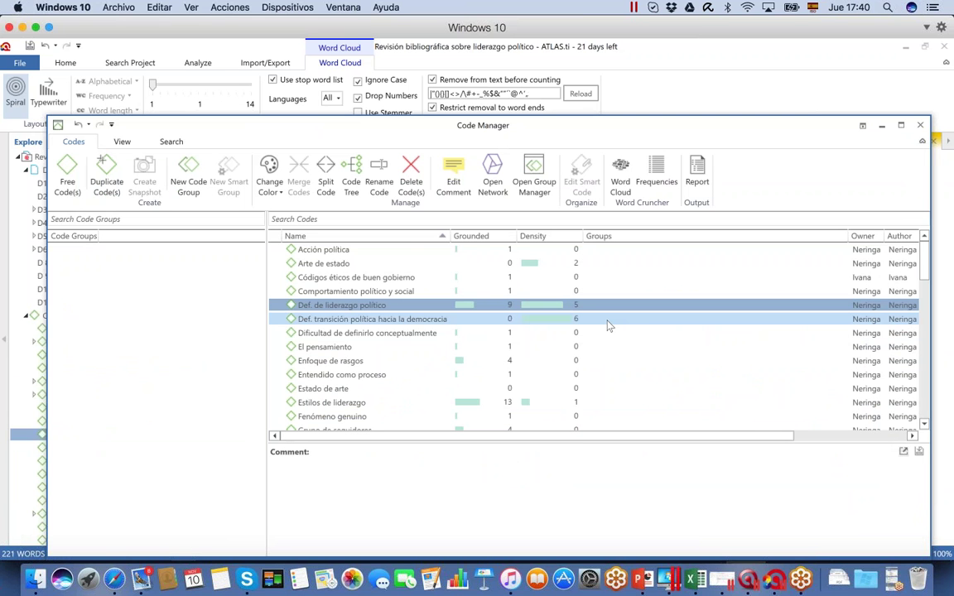
Close the Code Manager and open the network "Armazón previo de la revisión bibliográfica" from the project's networks
left_click(920, 125)
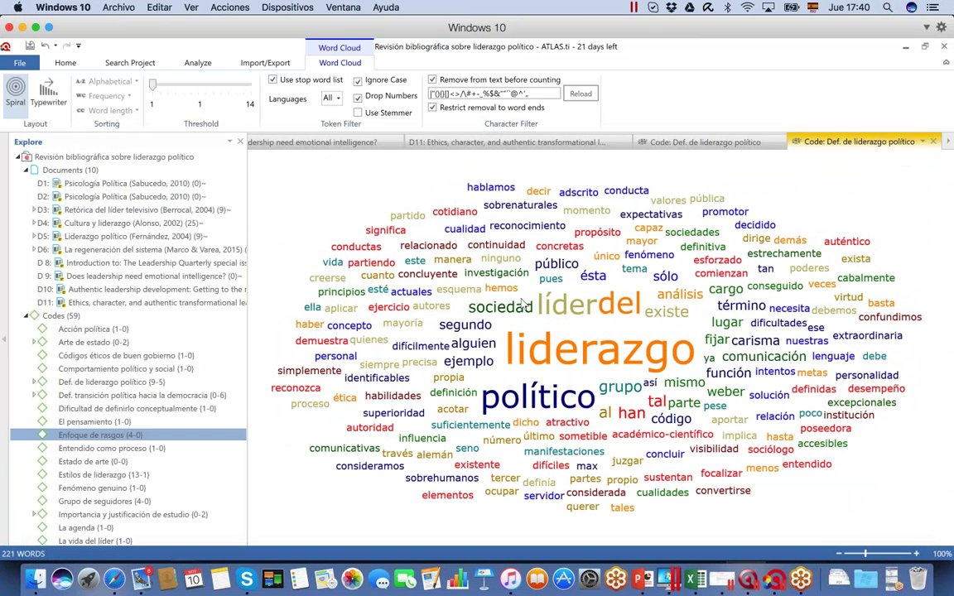
scroll(191, 466, "down", 15)
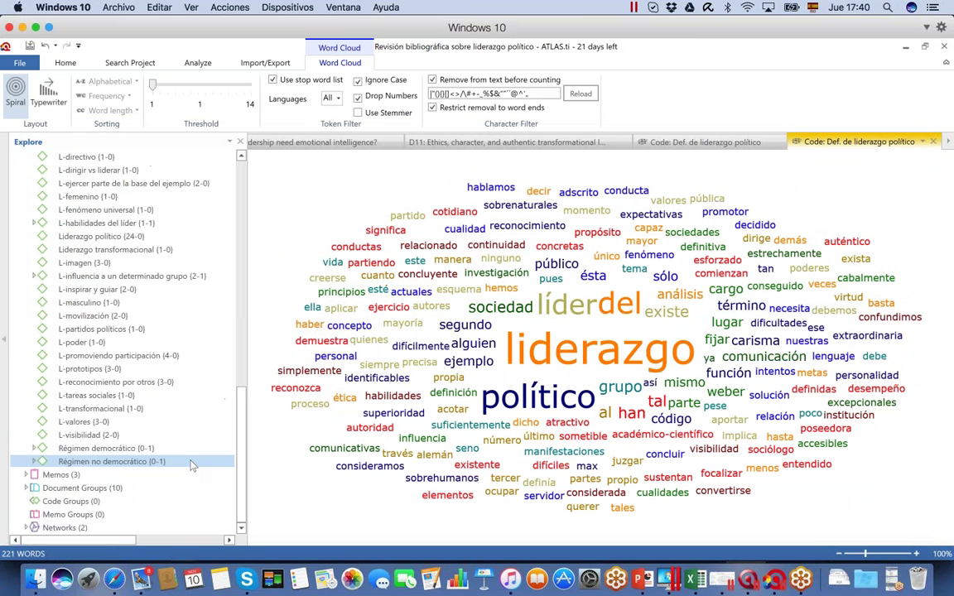
left_click(26, 529)
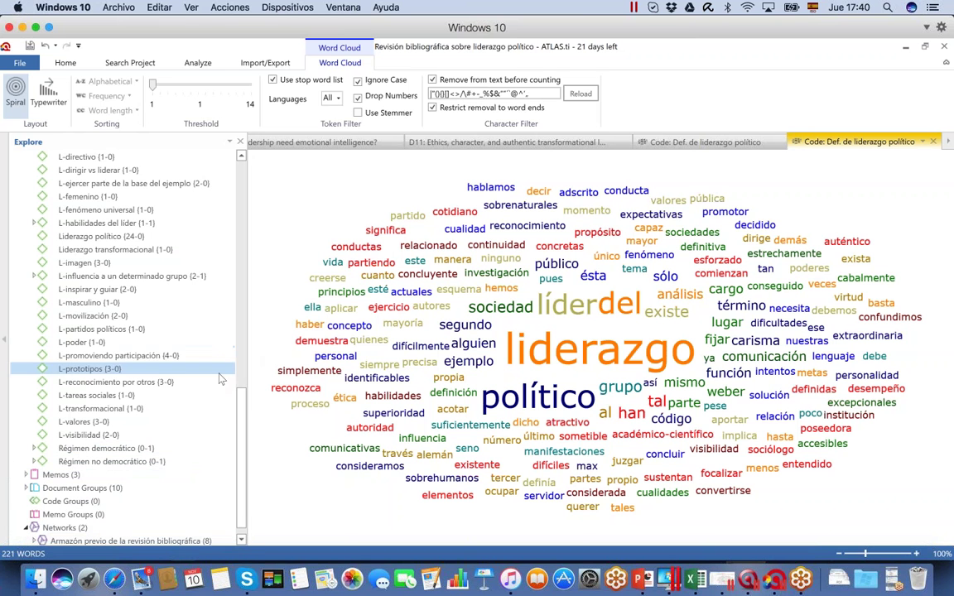
scroll(239, 420, "down", 2)
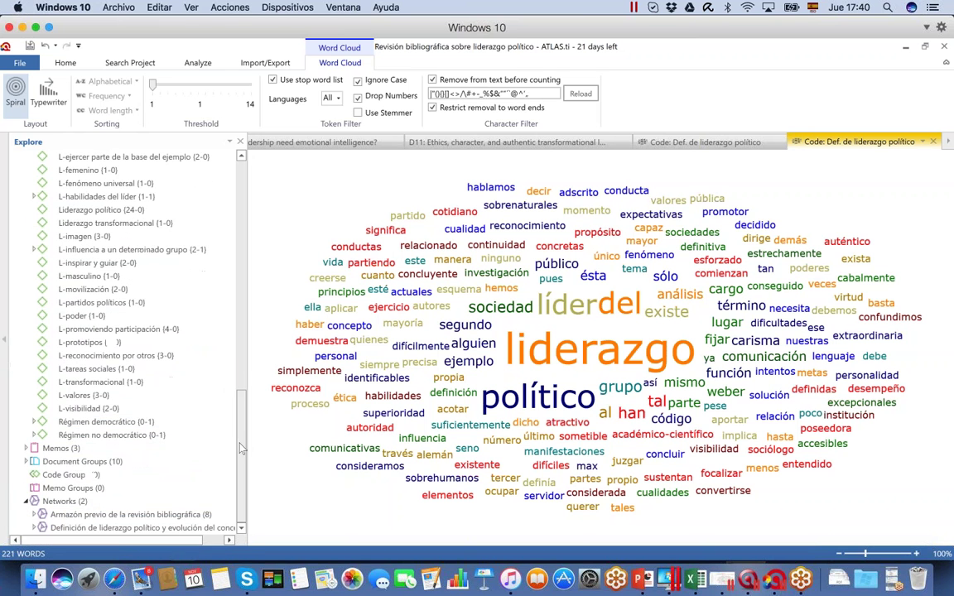
double_click(126, 514)
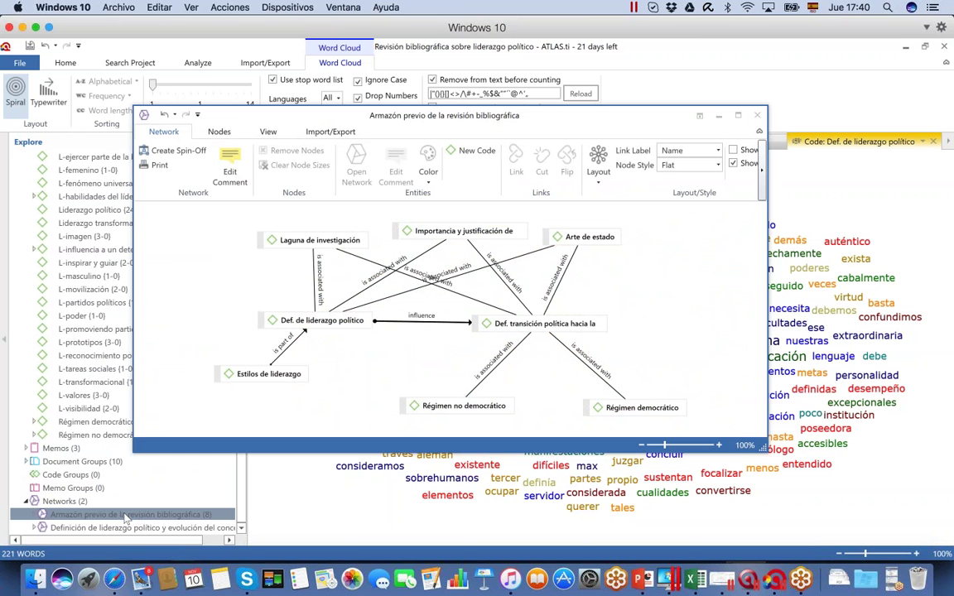
left_click(126, 516)
Adjust the positions of the code nodes in "Armazón previo de la revisión bibliográfica" for a clearer arrangement, and close the network
left_click_drag(308, 240, 285, 240)
left_click_drag(287, 317, 271, 317)
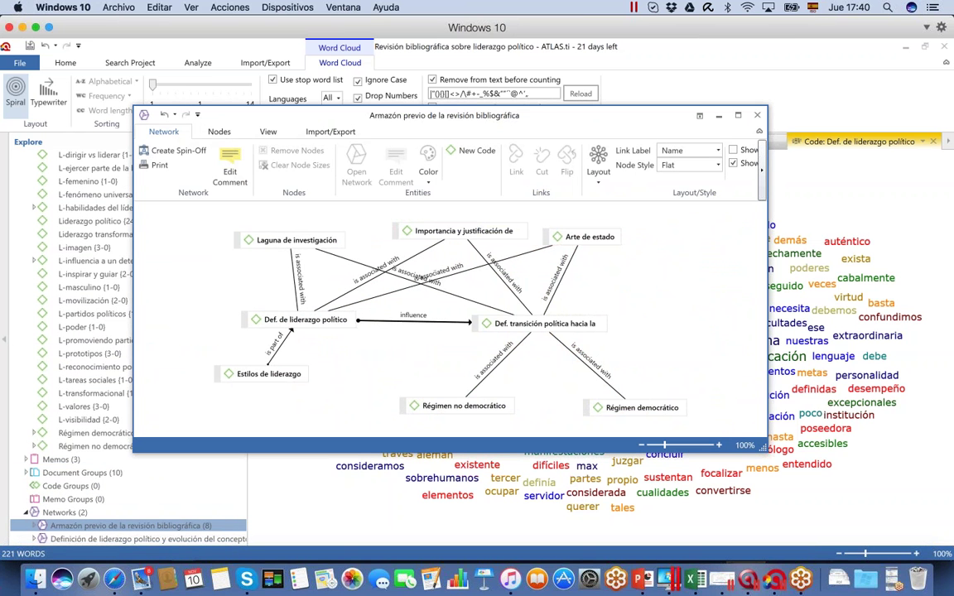
left_click_drag(479, 327, 478, 325)
left_click_drag(329, 321, 328, 323)
left_click(494, 324)
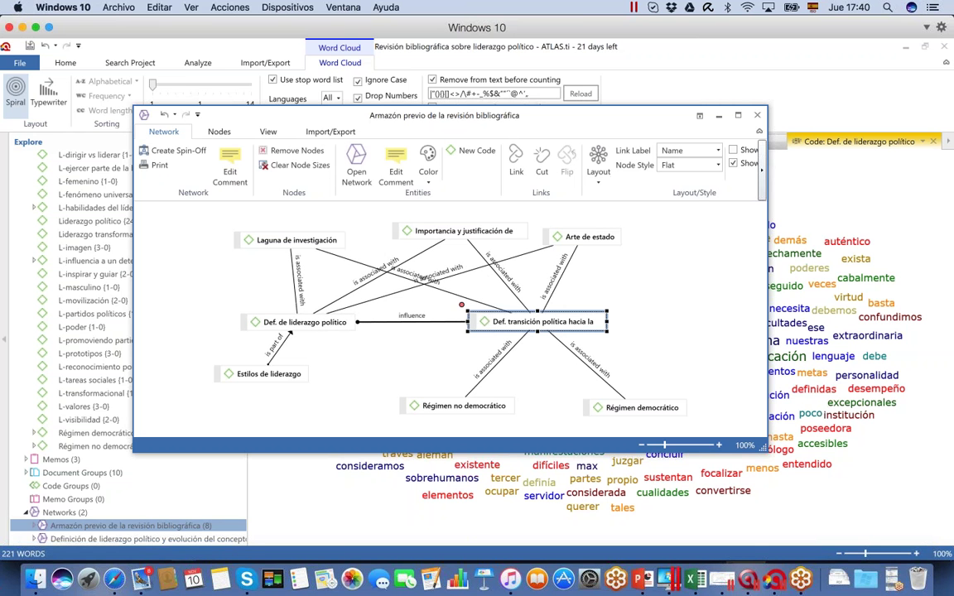
left_click_drag(461, 226, 457, 226)
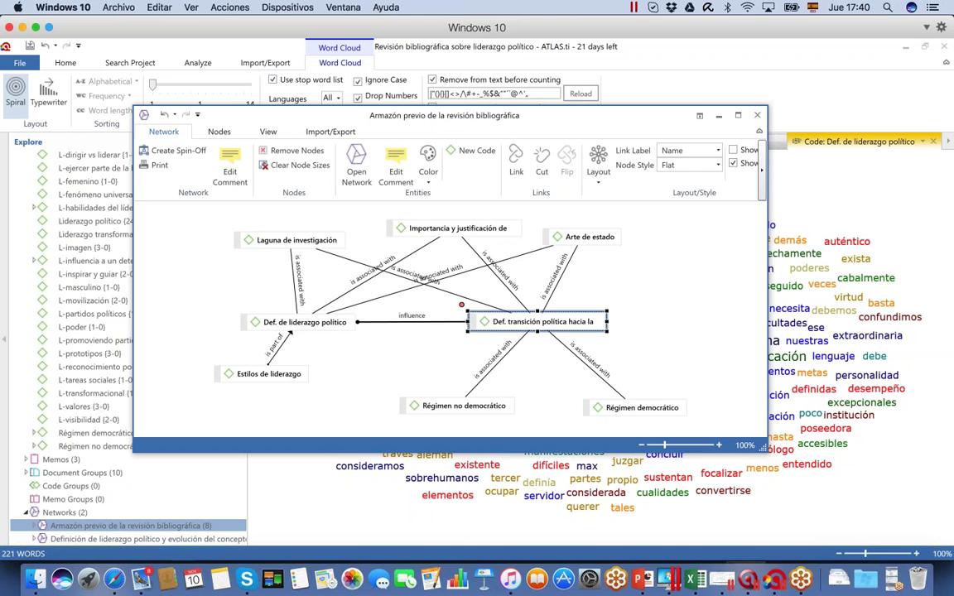
left_click_drag(586, 223, 588, 229)
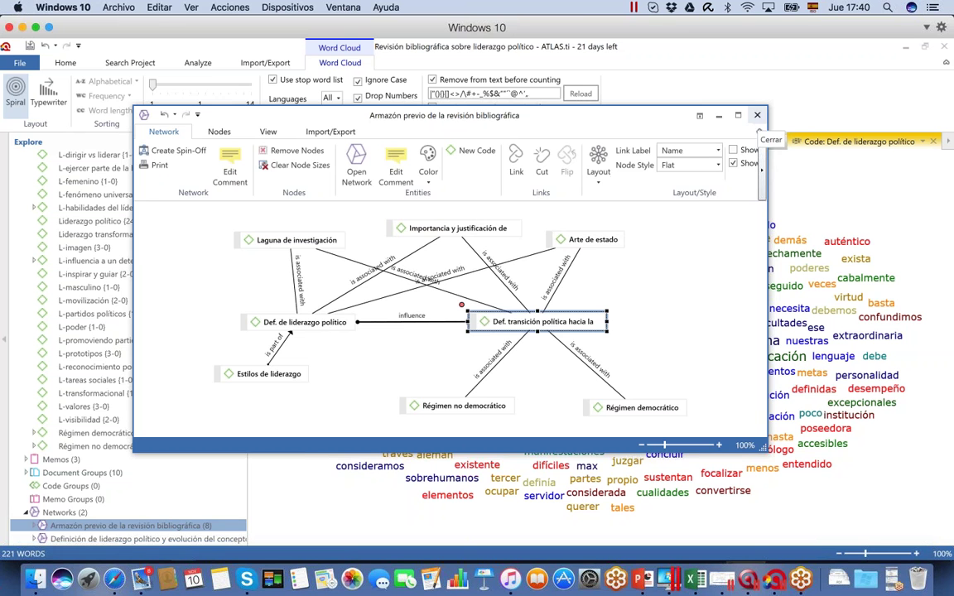
left_click(757, 117)
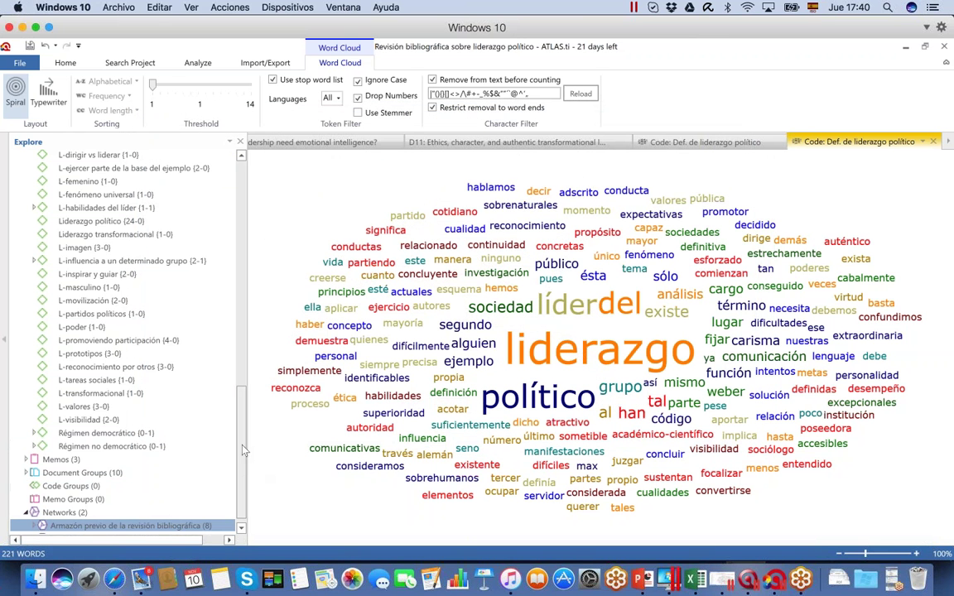
Open the network "Definición de liderazgo político y evolución del concepto" and move its window clear of the project explorer
scroll(244, 450, "down", 1)
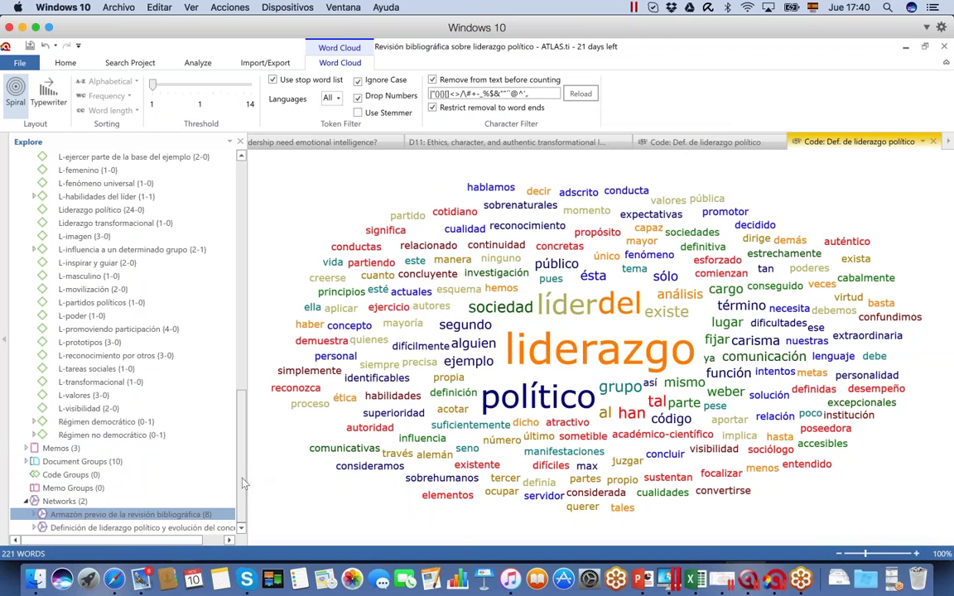
double_click(159, 529)
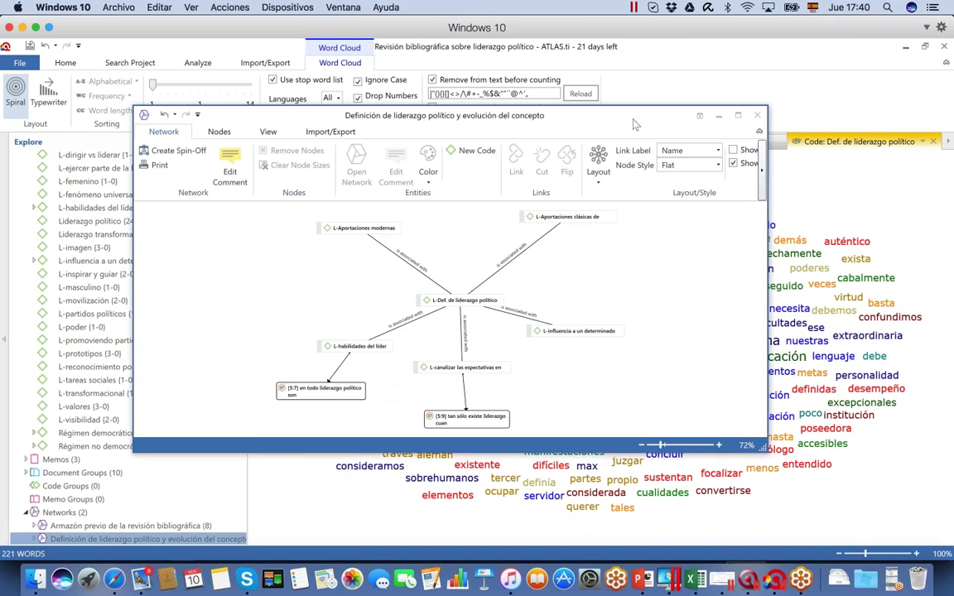
left_click_drag(580, 124, 713, 116)
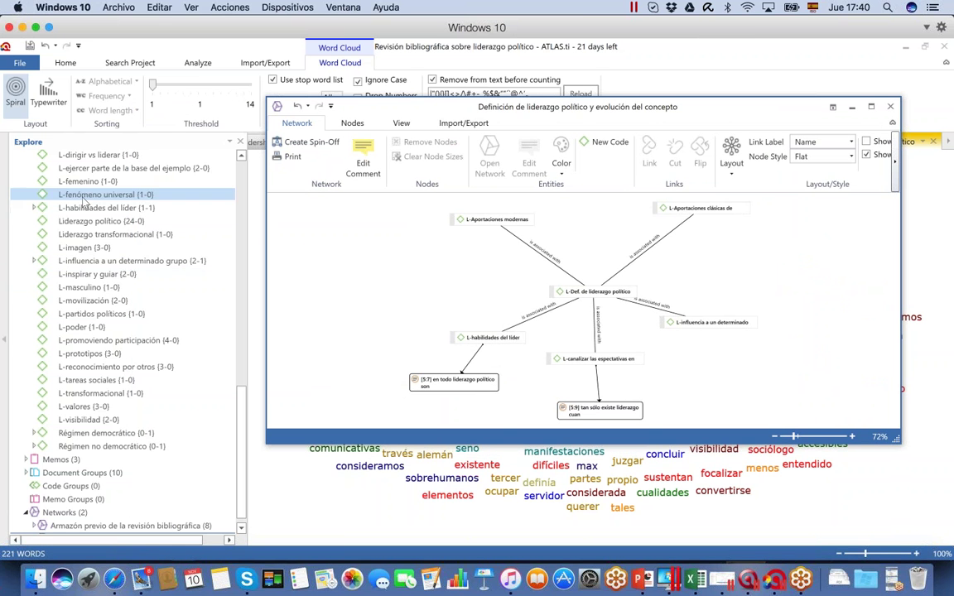
Add the code "Acción política" from the project explorer to the network, beside "L-Def. de liderazgo político"
left_click_drag(98, 209, 265, 232)
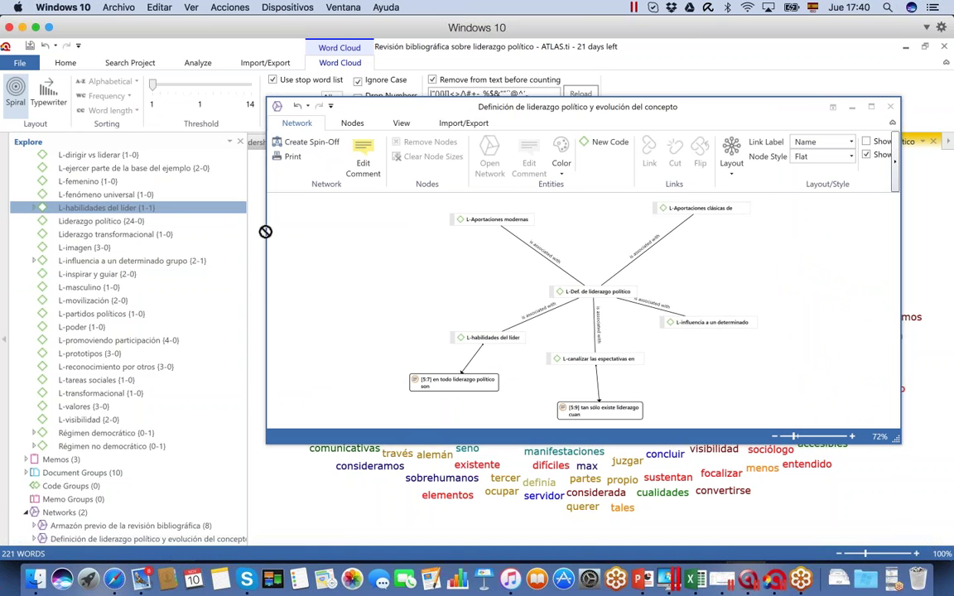
scroll(111, 261, "up", 16)
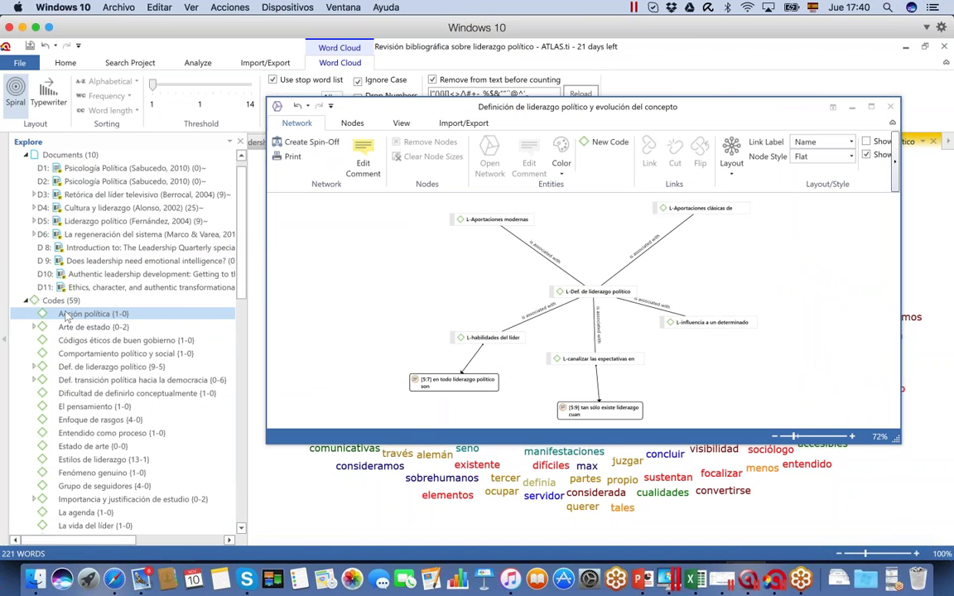
left_click_drag(66, 316, 429, 293)
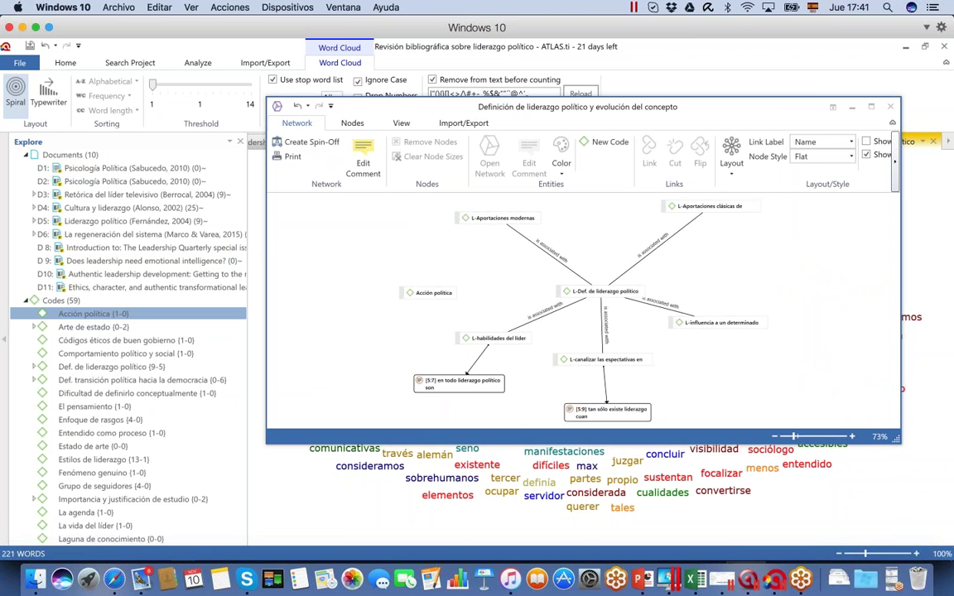
Link the "Acción política" node to "L-Aportaciones modernas" with the relation "is associated with"
left_click(404, 289)
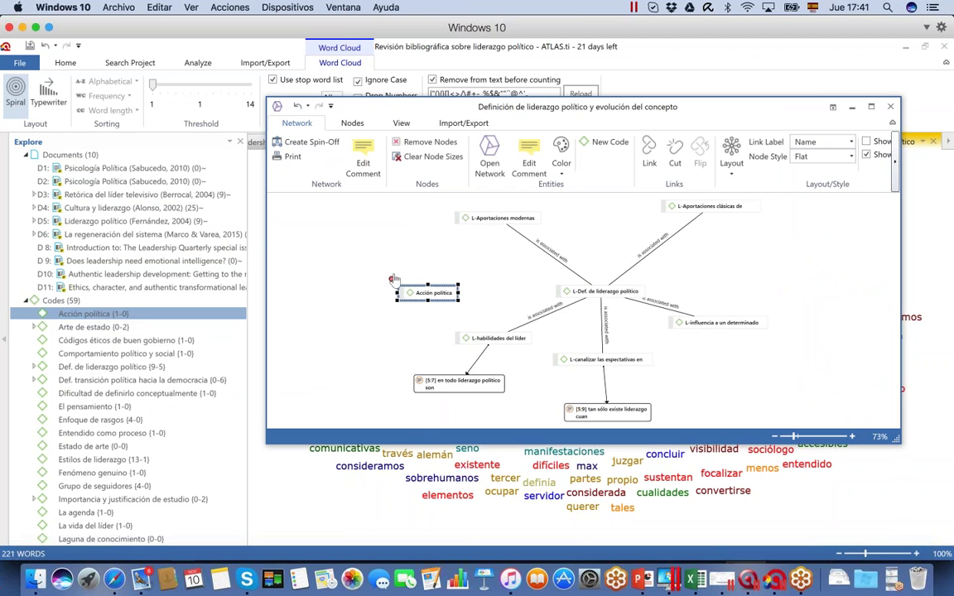
left_click_drag(394, 279, 470, 223)
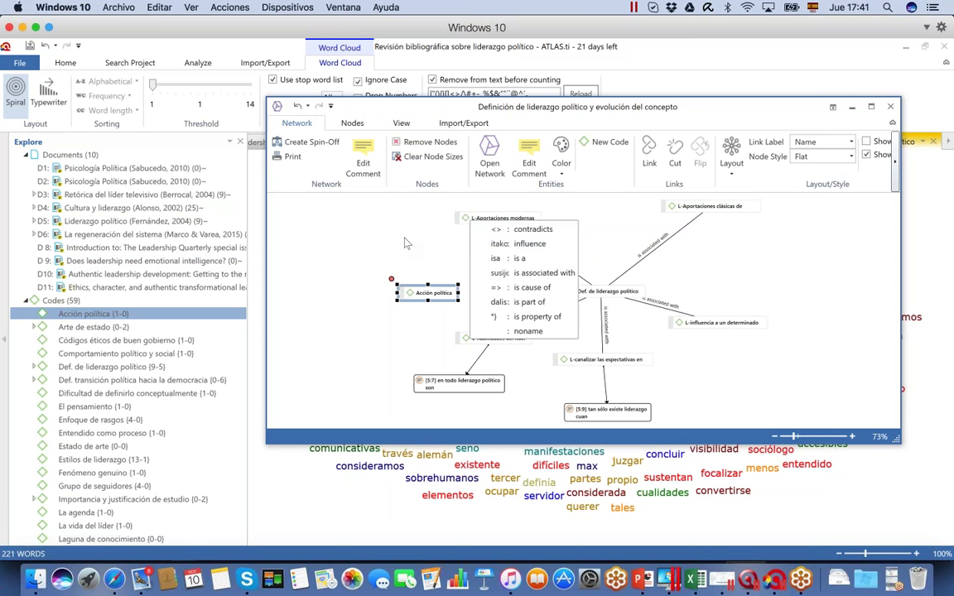
left_click(521, 273)
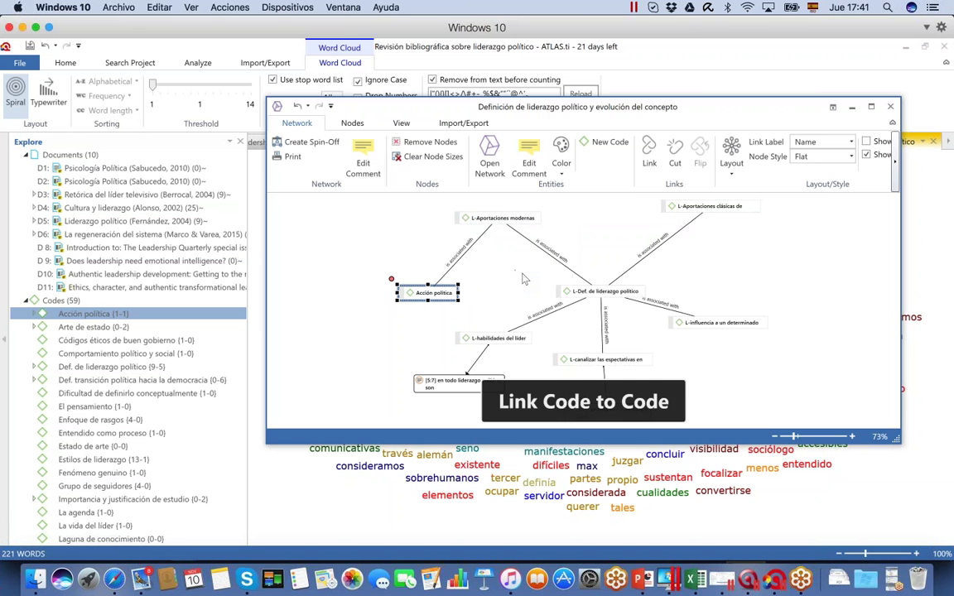
Maximize the network window and fit the whole network to it
left_click(870, 107)
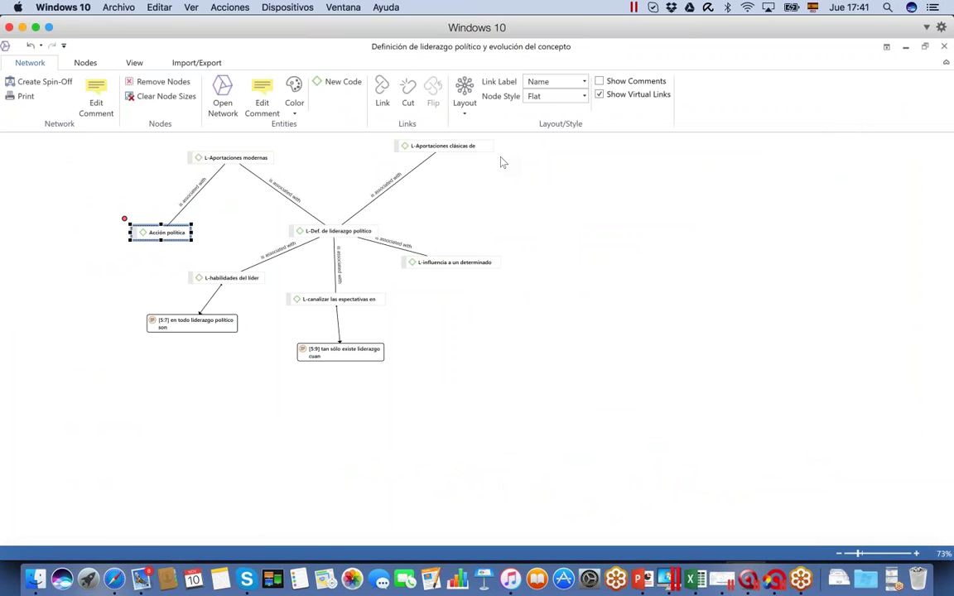
scroll(255, 213, "up", 1)
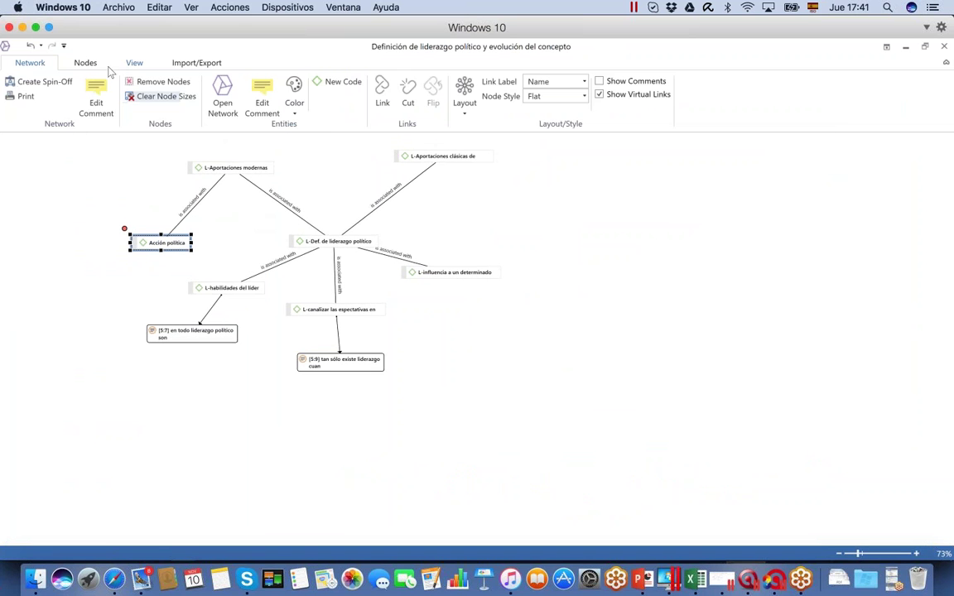
left_click(134, 63)
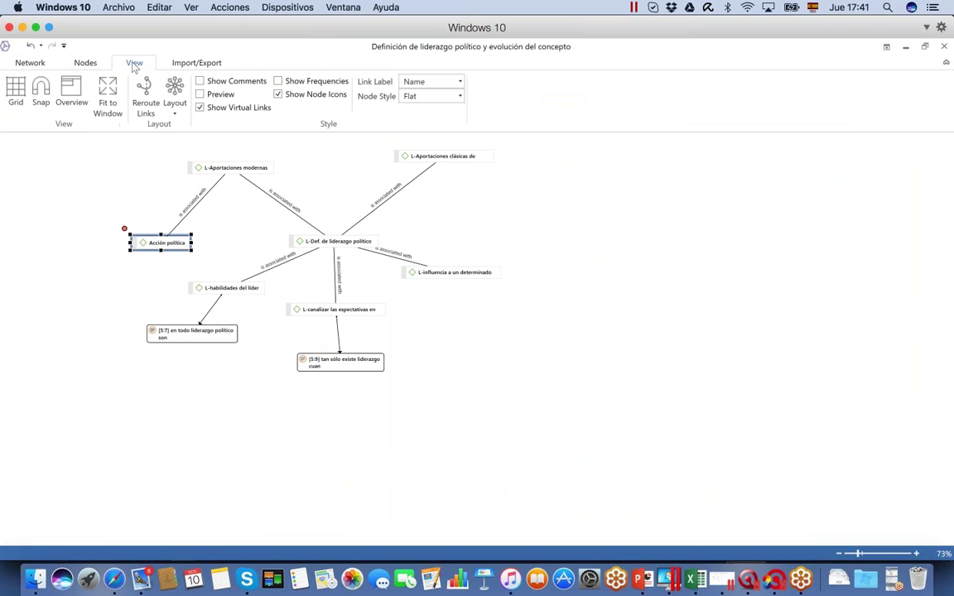
left_click(110, 105)
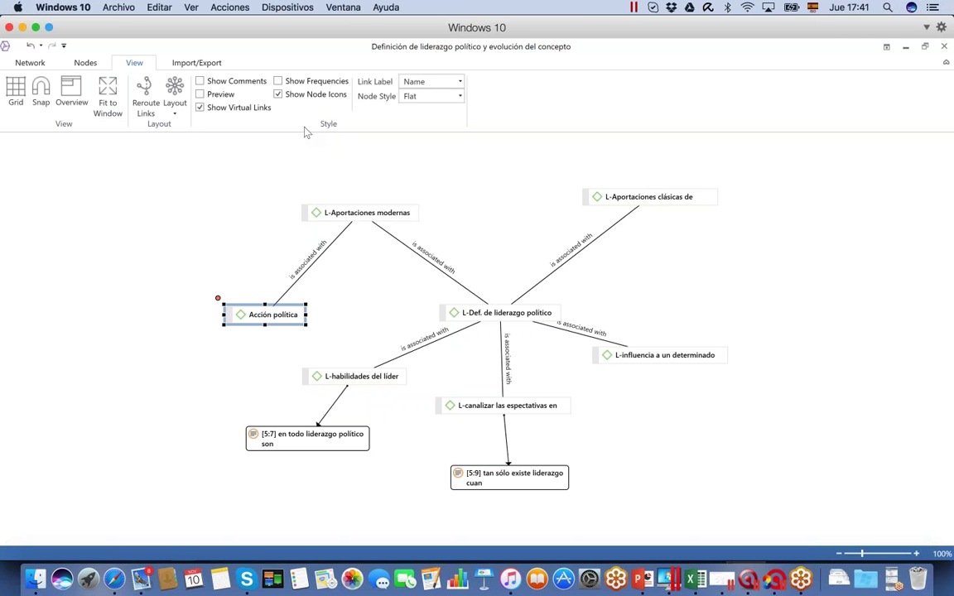
Try the Semantic, Circular, Radial and Organic node layouts on the network
left_click(174, 114)
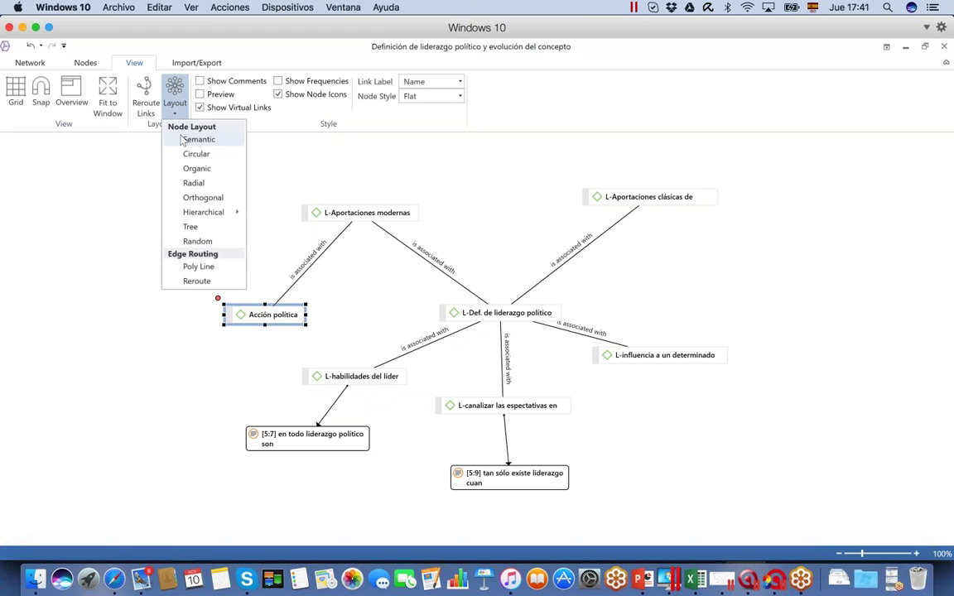
left_click(185, 139)
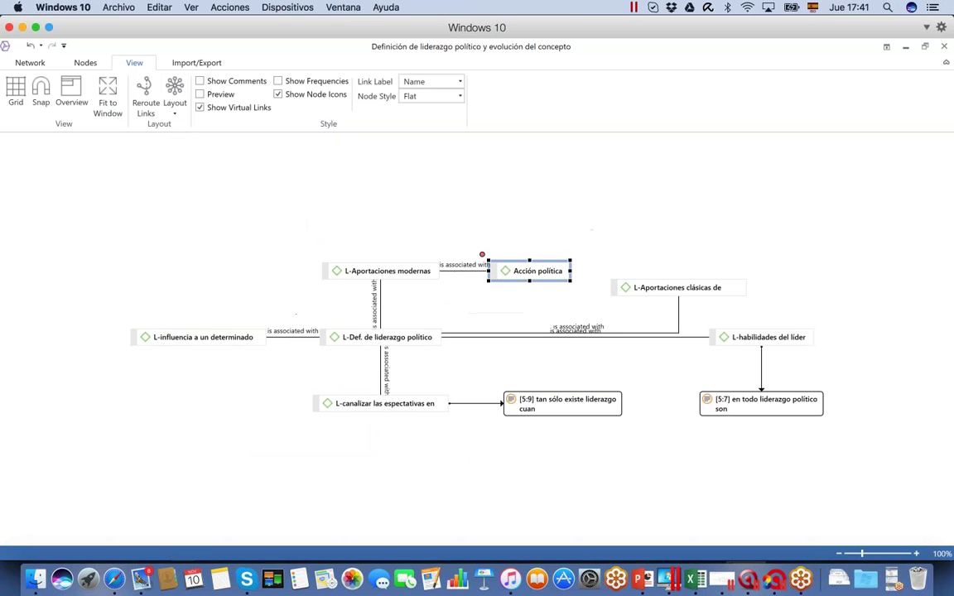
left_click(175, 113)
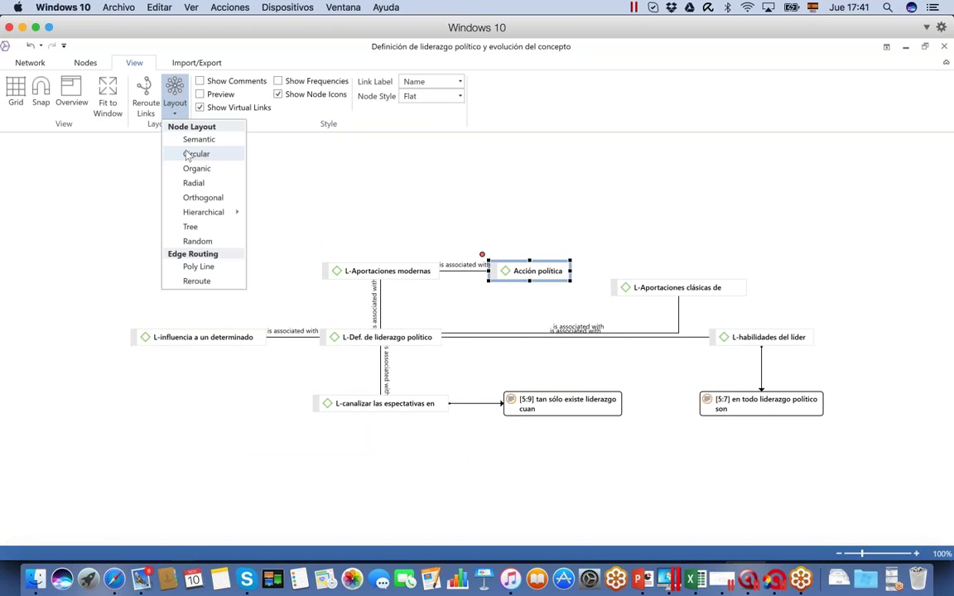
left_click(187, 154)
left_click(176, 116)
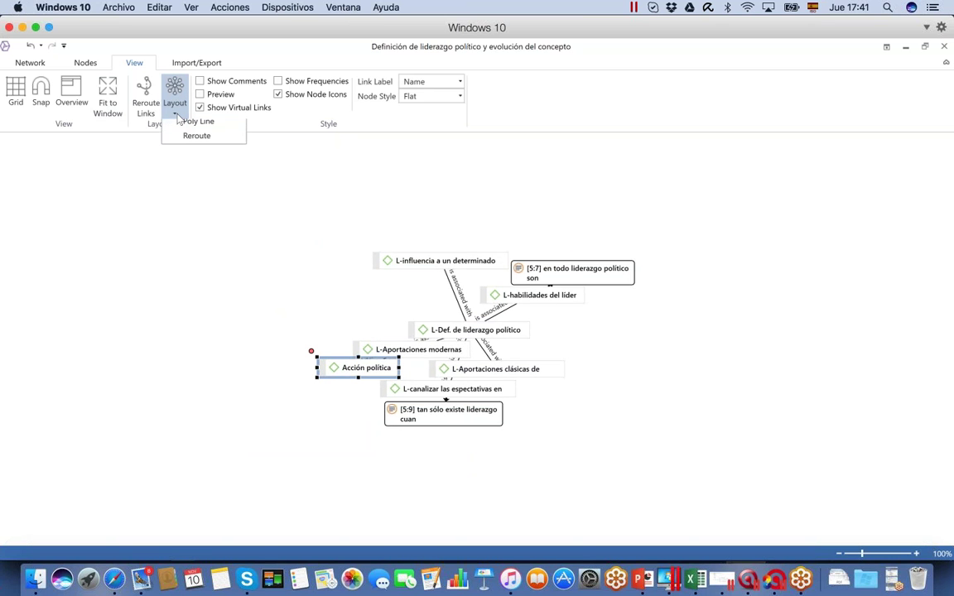
left_click(192, 183)
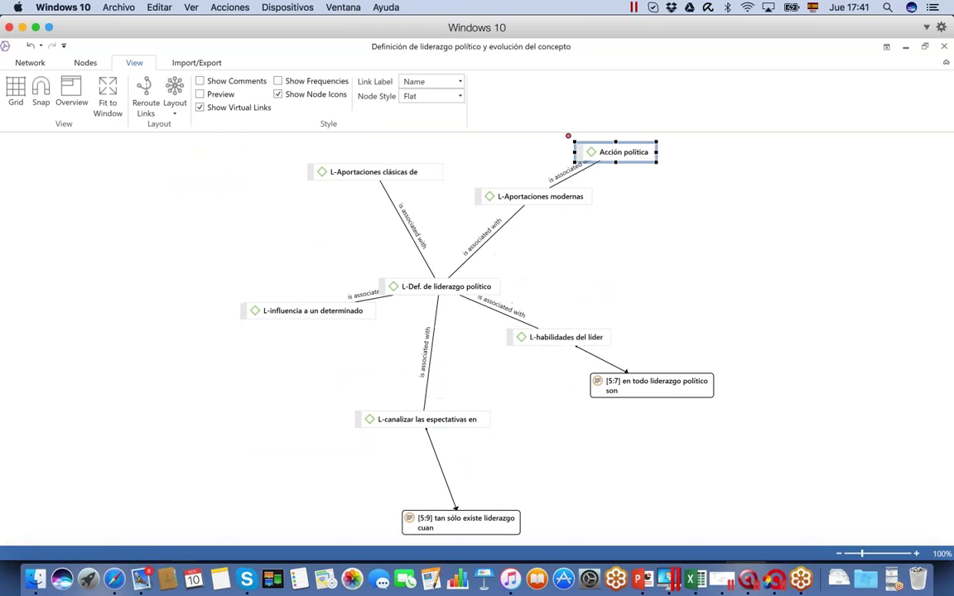
left_click(175, 95)
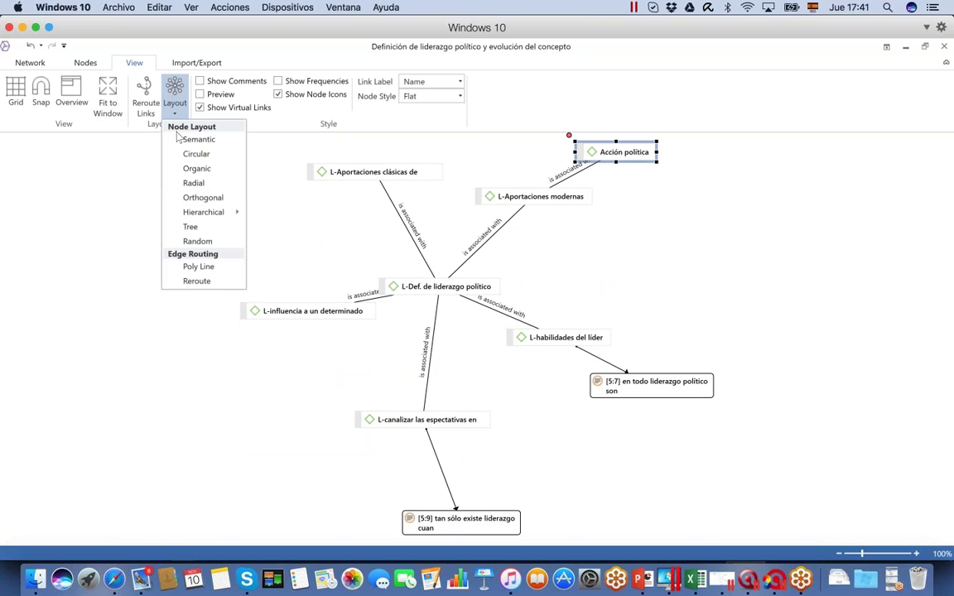
left_click(185, 195)
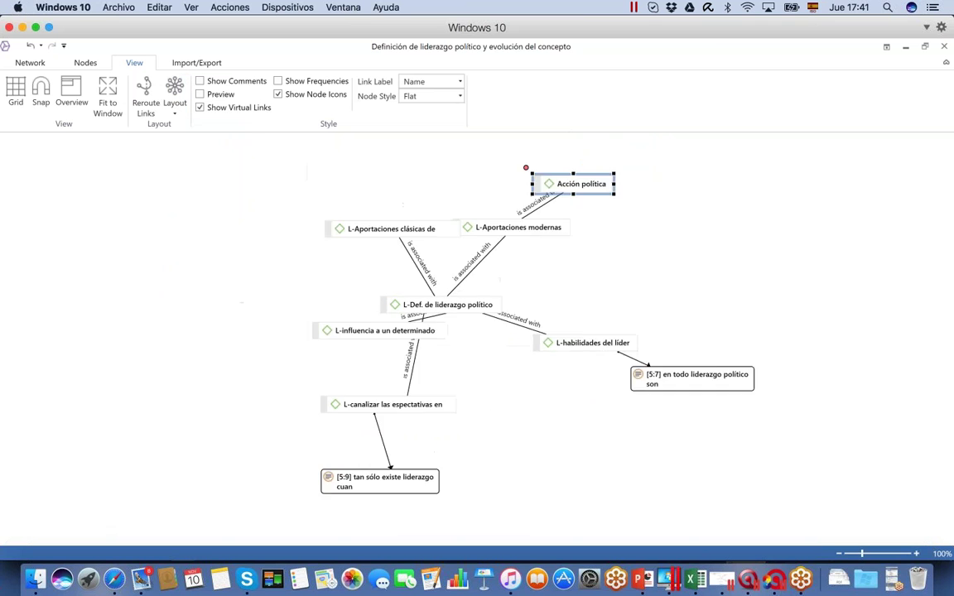
Try the Orthogonal node layout together with Poly Line edge routing
left_click(175, 106)
left_click(203, 200)
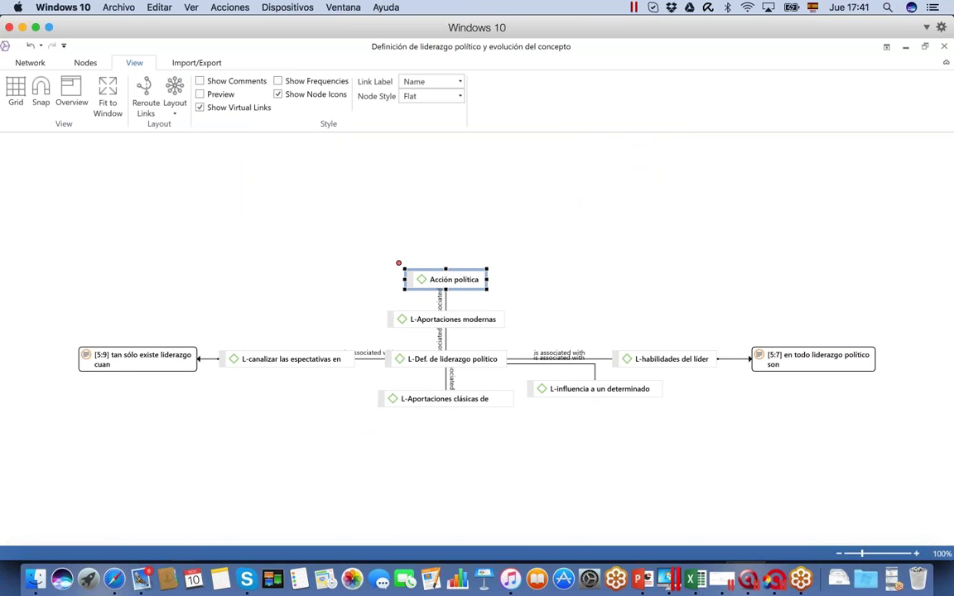
left_click(175, 112)
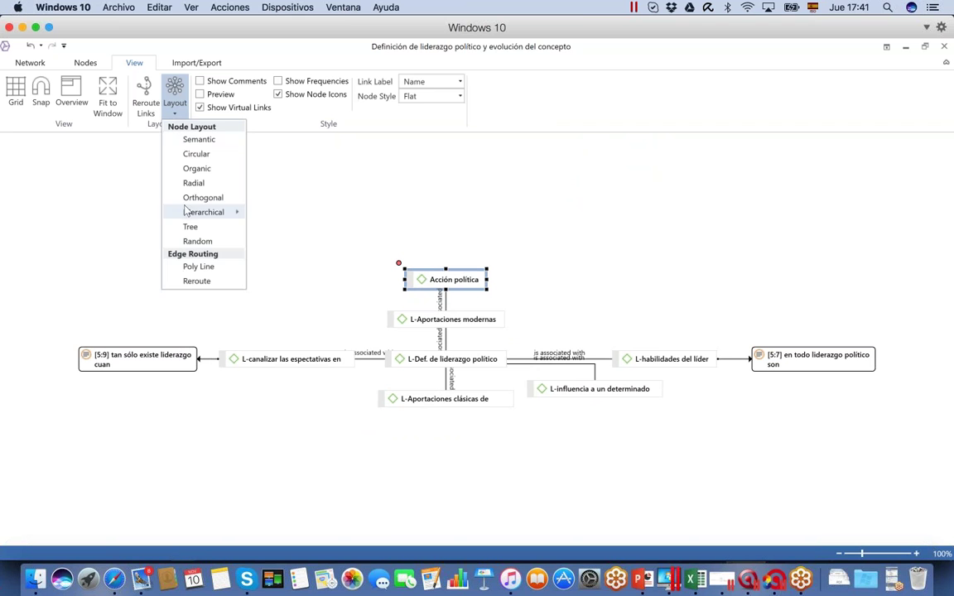
left_click(188, 265)
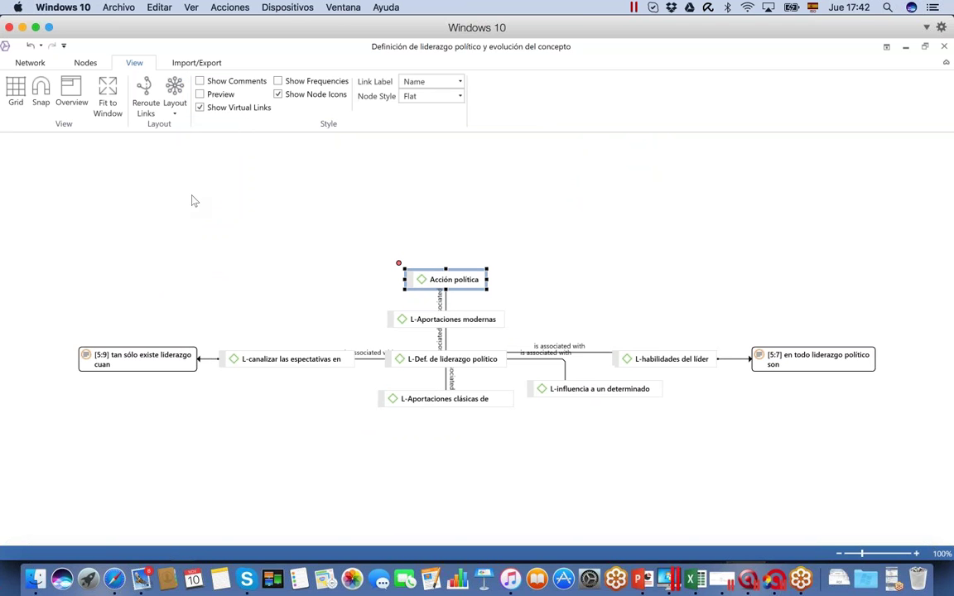
Arrange the network nodes with the Semantic layout
left_click(177, 115)
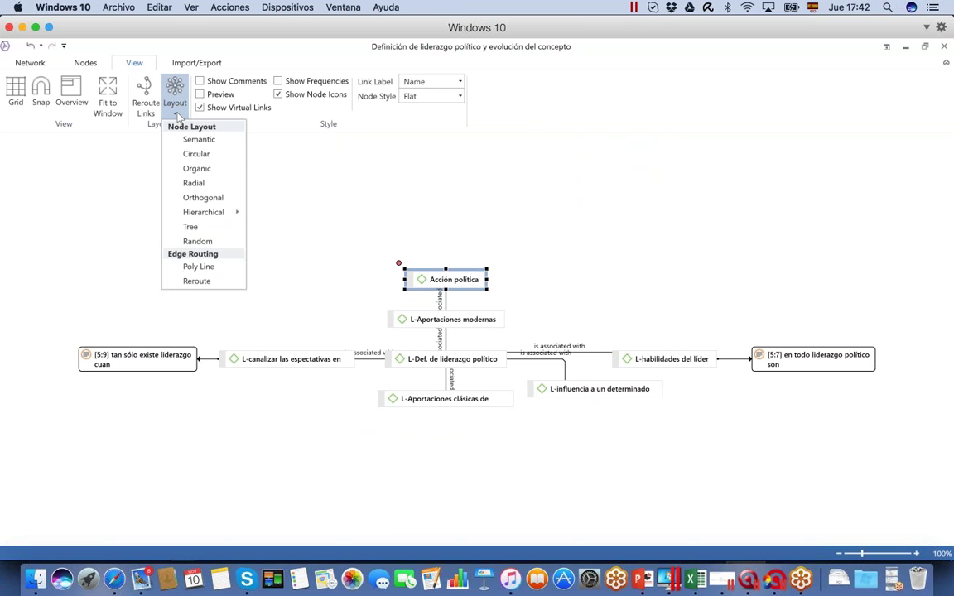
left_click(190, 156)
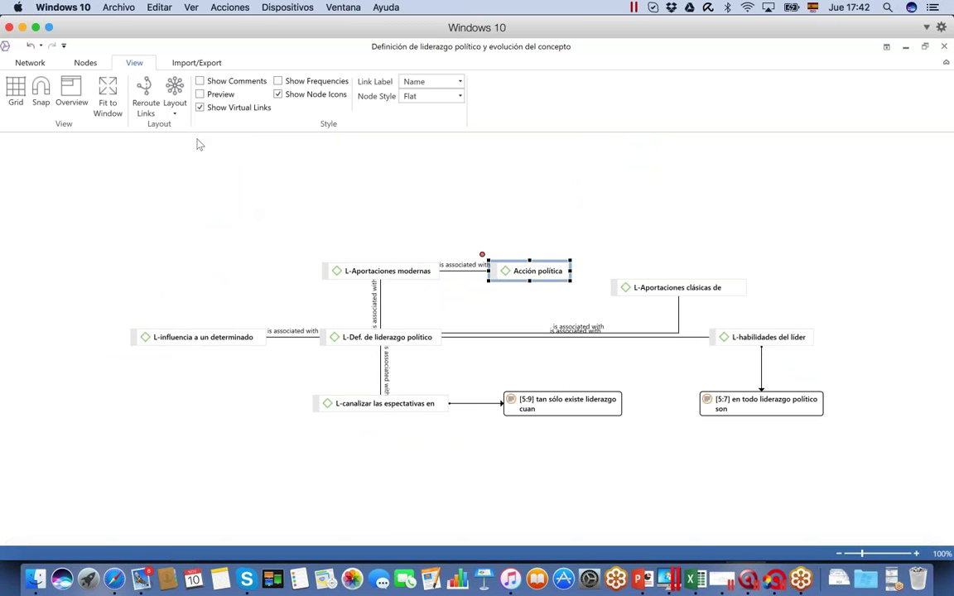
Color the L-Aportaciones modernas code node orange and the L-Def. de liderazgo político node blue
left_click(339, 269)
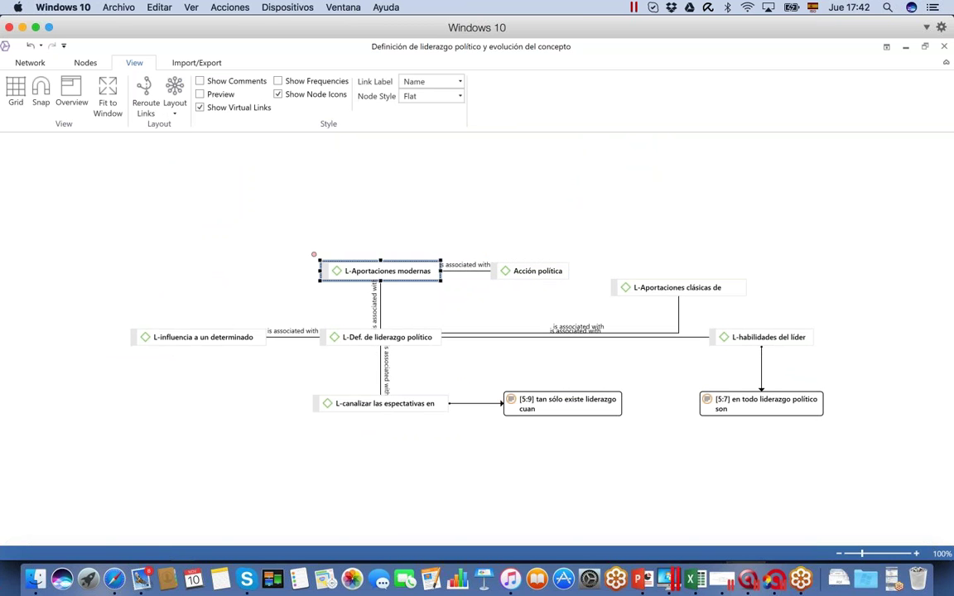
left_click(88, 65)
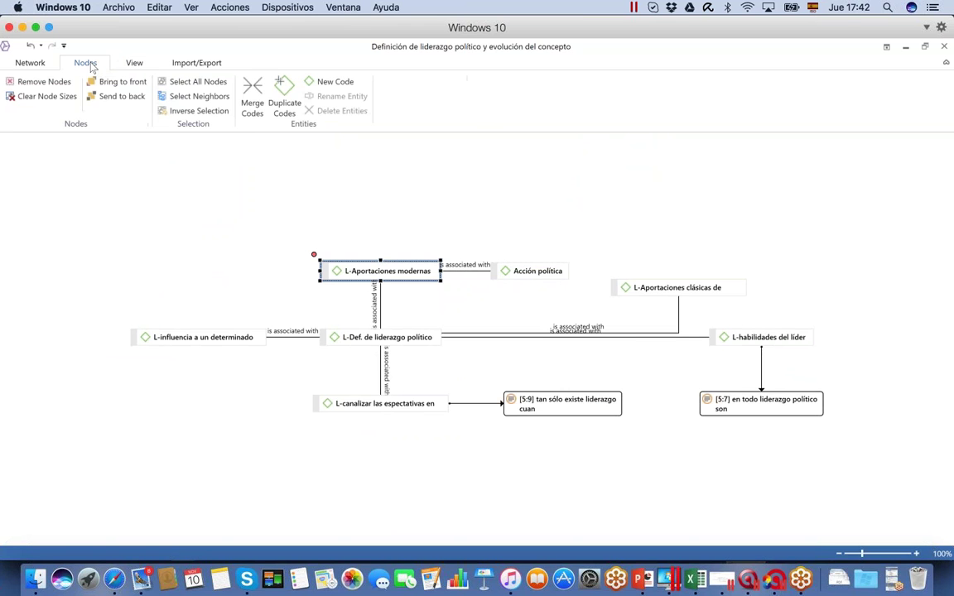
left_click(33, 63)
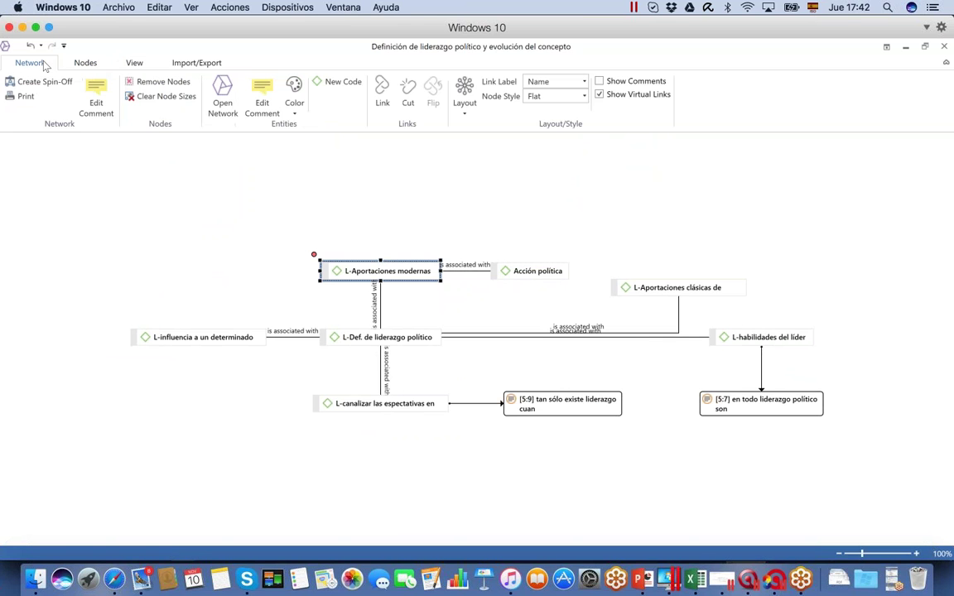
left_click(295, 111)
left_click(303, 150)
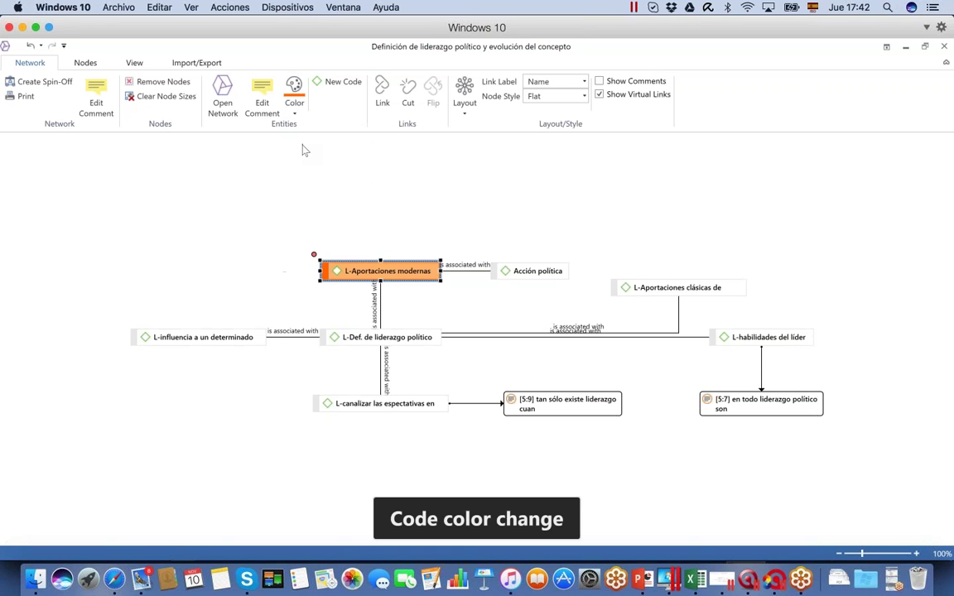
left_click(338, 334)
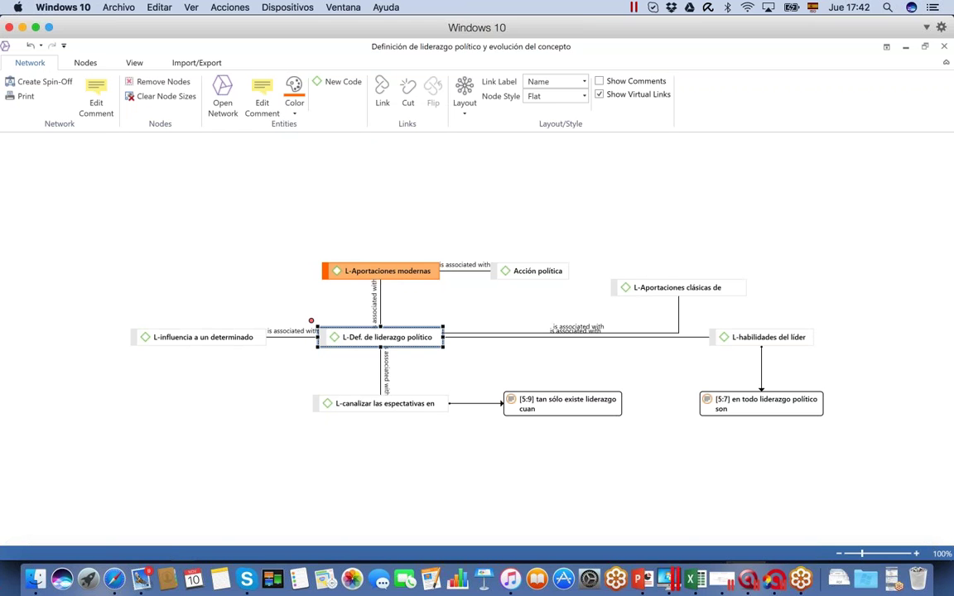
left_click(295, 110)
left_click(300, 232)
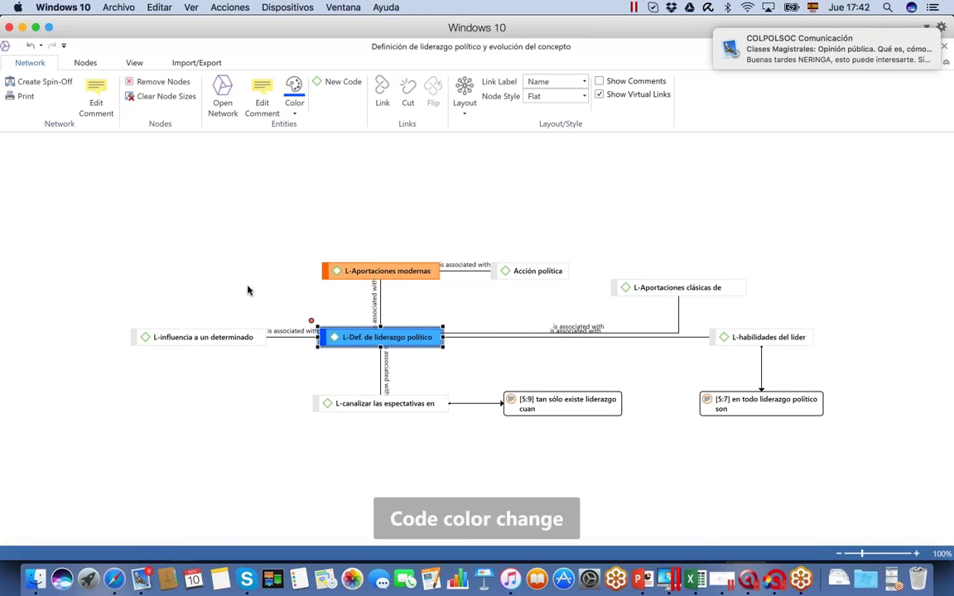
Color the L-canalizar las espectativas code node yellow and the L-influencia a un determinado node teal
left_click(214, 330)
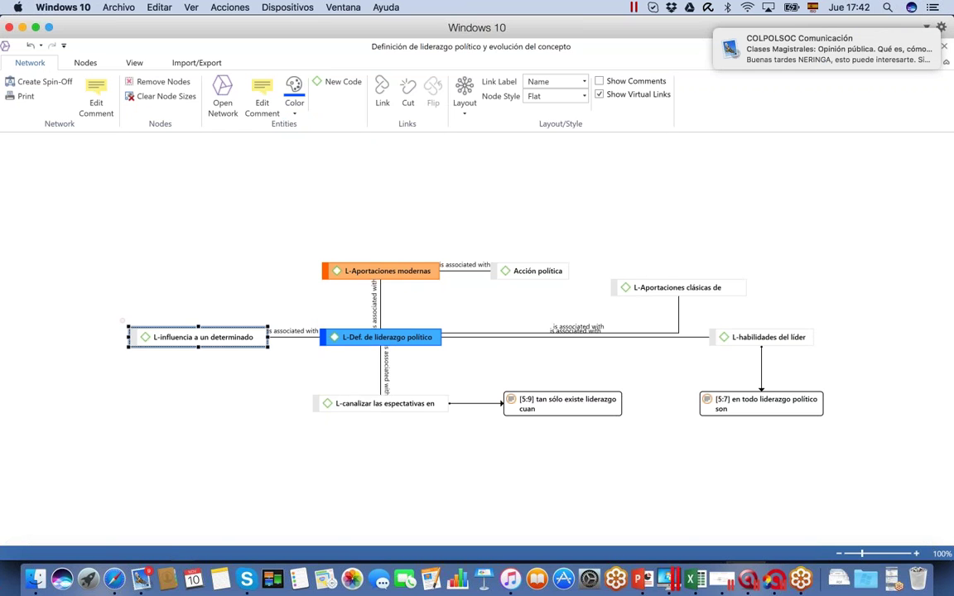
left_click(123, 328)
left_click(339, 399)
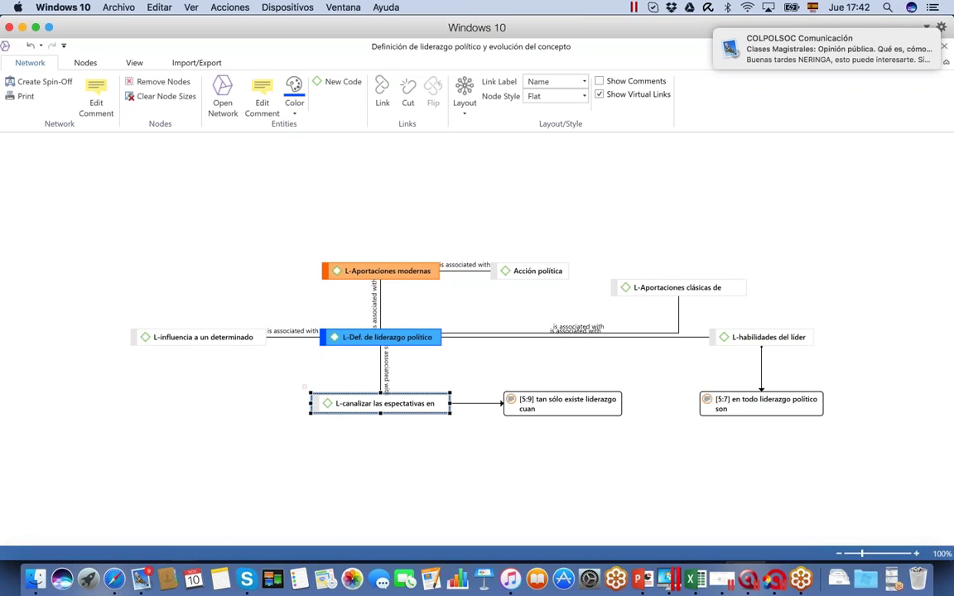
left_click(294, 93)
left_click(323, 213)
left_click(203, 337)
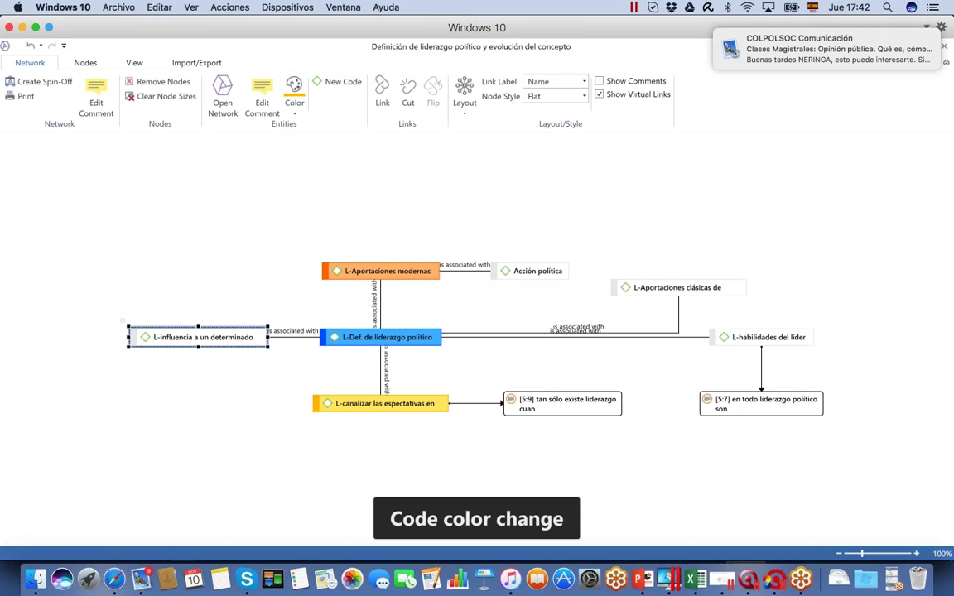
left_click(294, 93)
left_click(297, 189)
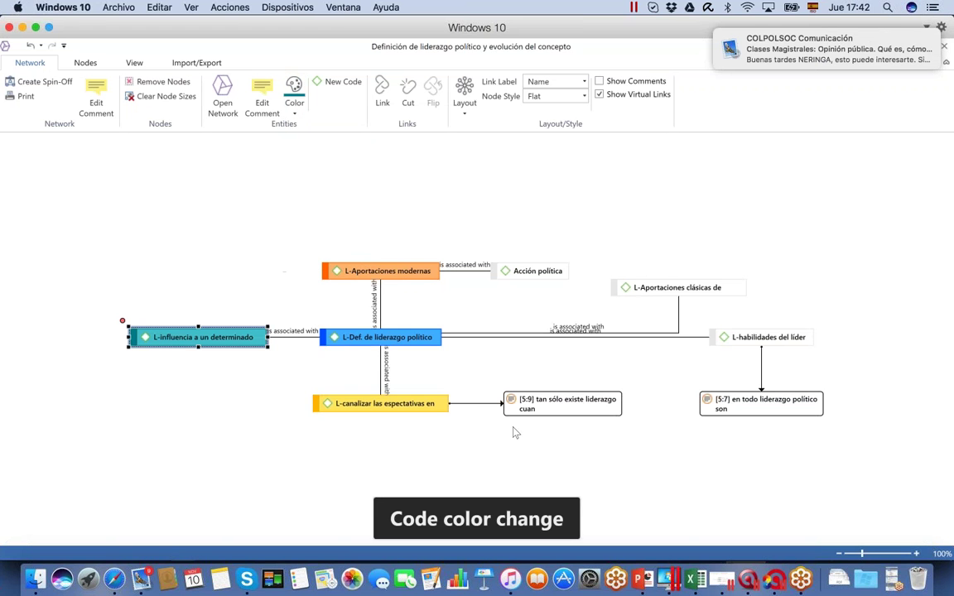
Color the L-Aportaciones clásicas code node yellow and the Acción política node teal
left_click(559, 404)
left_click(677, 287)
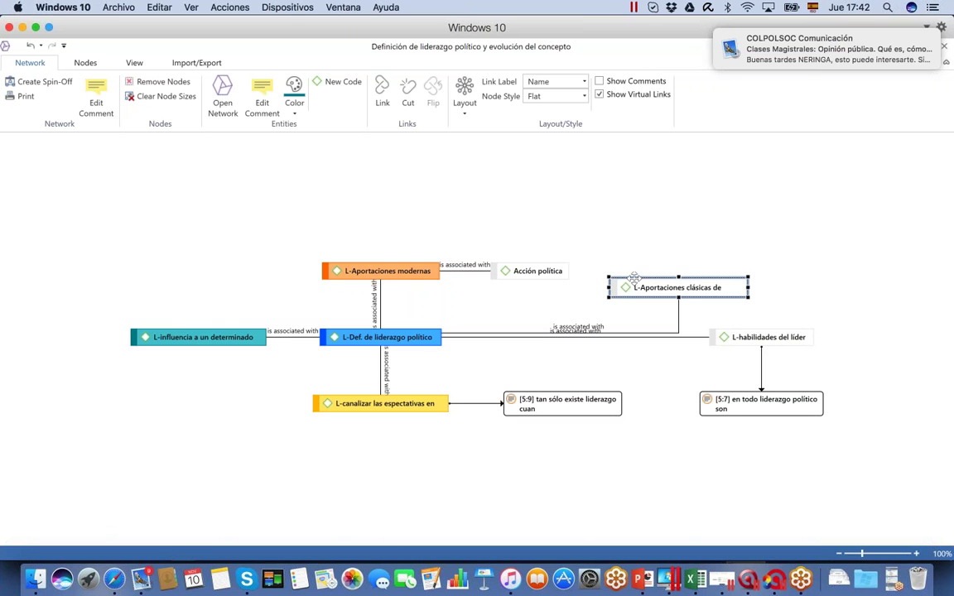
left_click(293, 113)
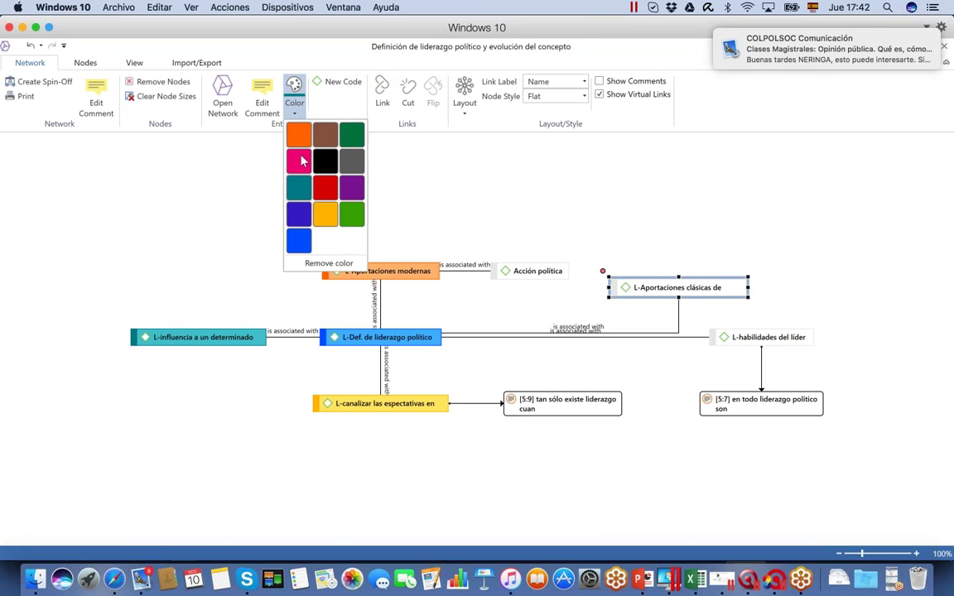
left_click(320, 215)
left_click(511, 270)
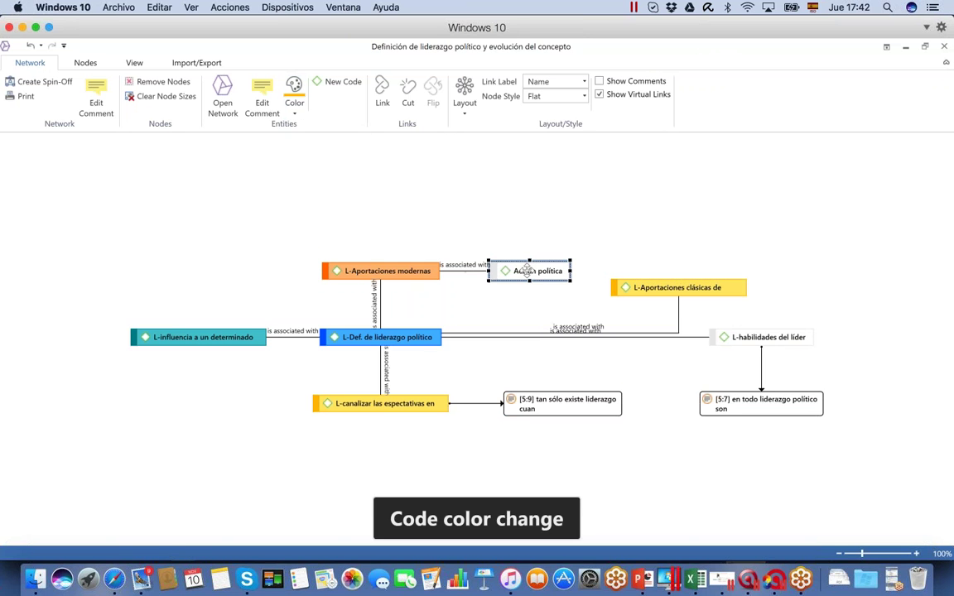
left_click(296, 114)
left_click(300, 184)
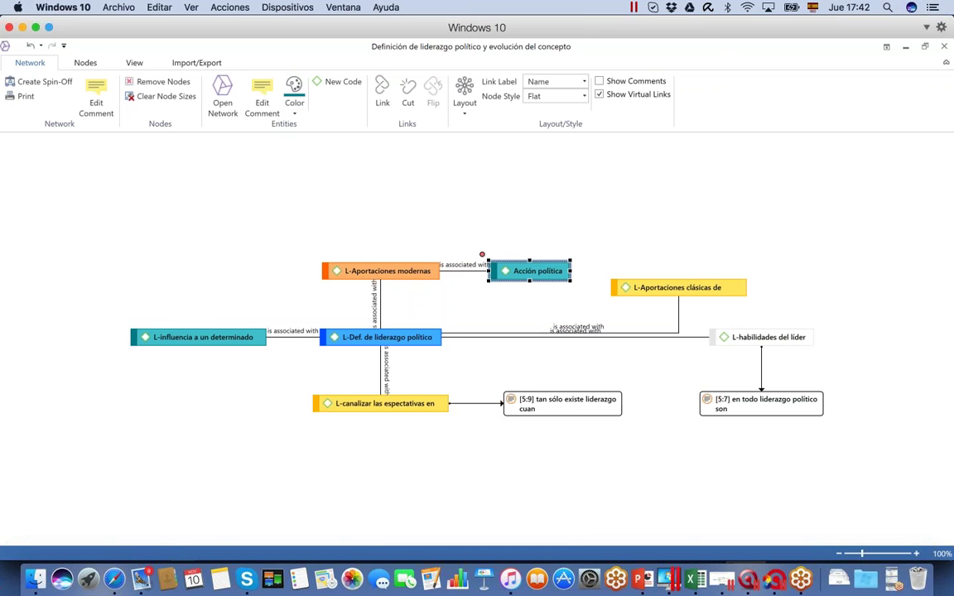
Turn on node previews and enlarge quotation nodes 5:9 and 5:7 to fit their full preview text
left_click(538, 403)
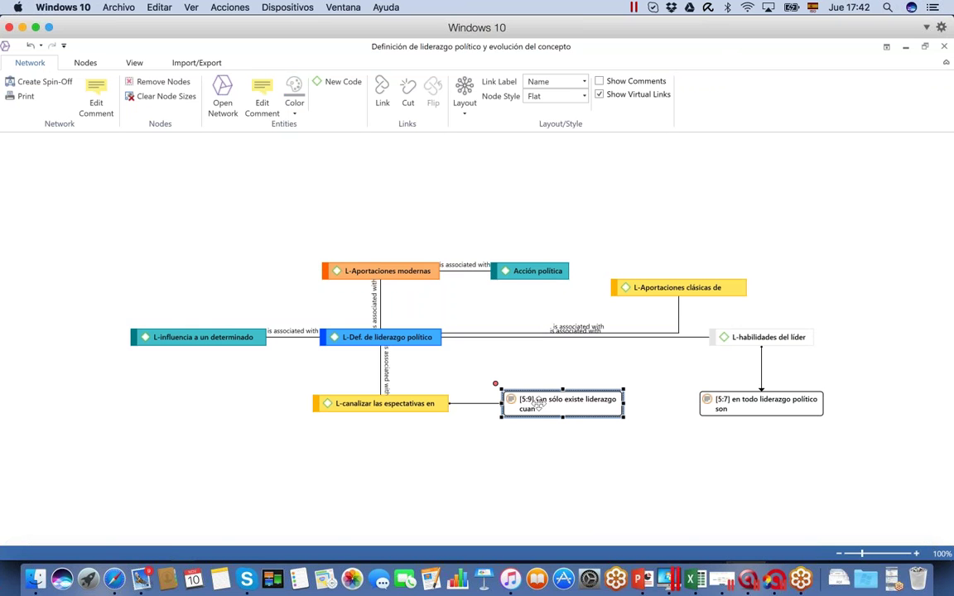
left_click(132, 62)
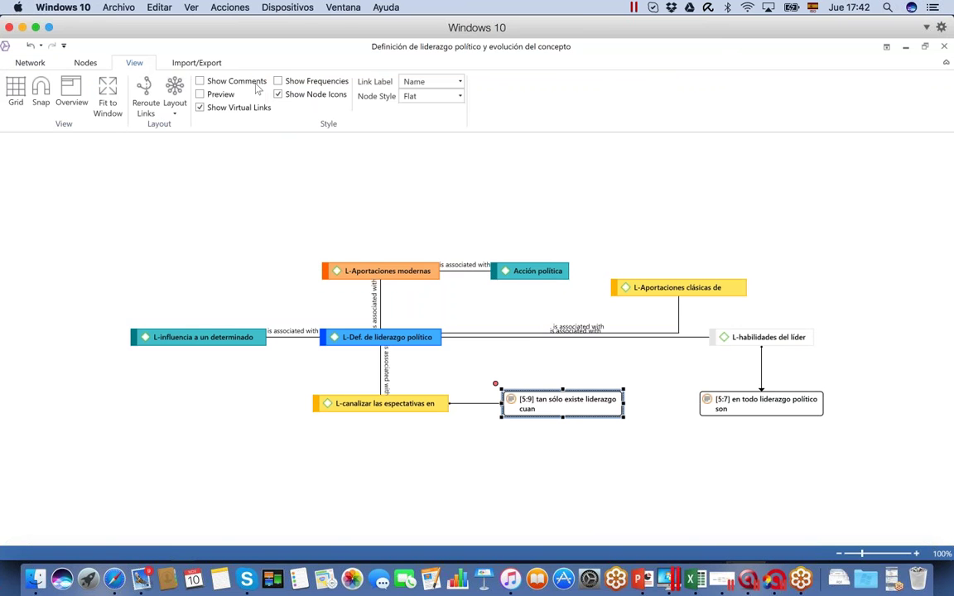
left_click(199, 93)
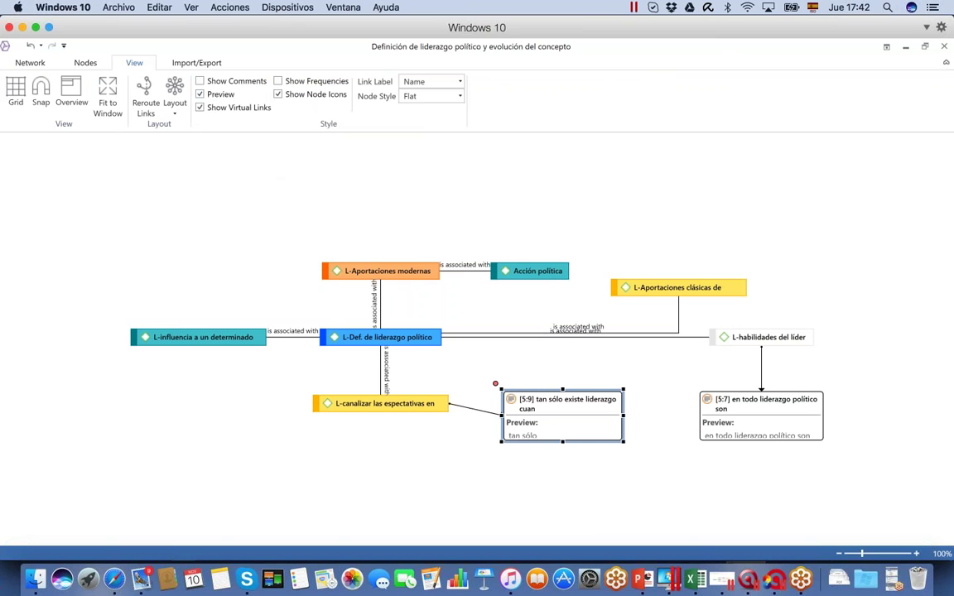
left_click_drag(562, 441, 564, 517)
left_click(750, 424)
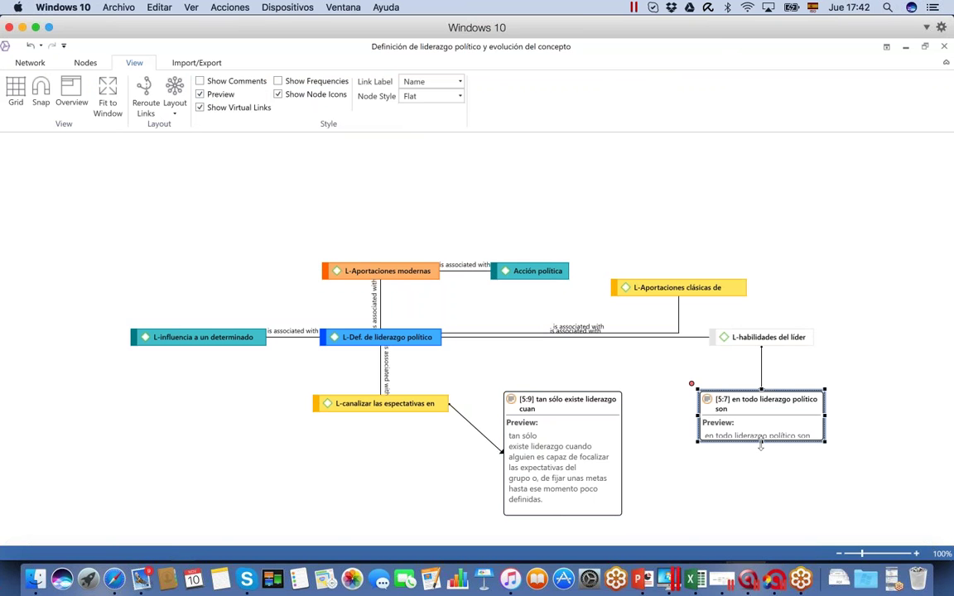
left_click_drag(760, 442, 753, 484)
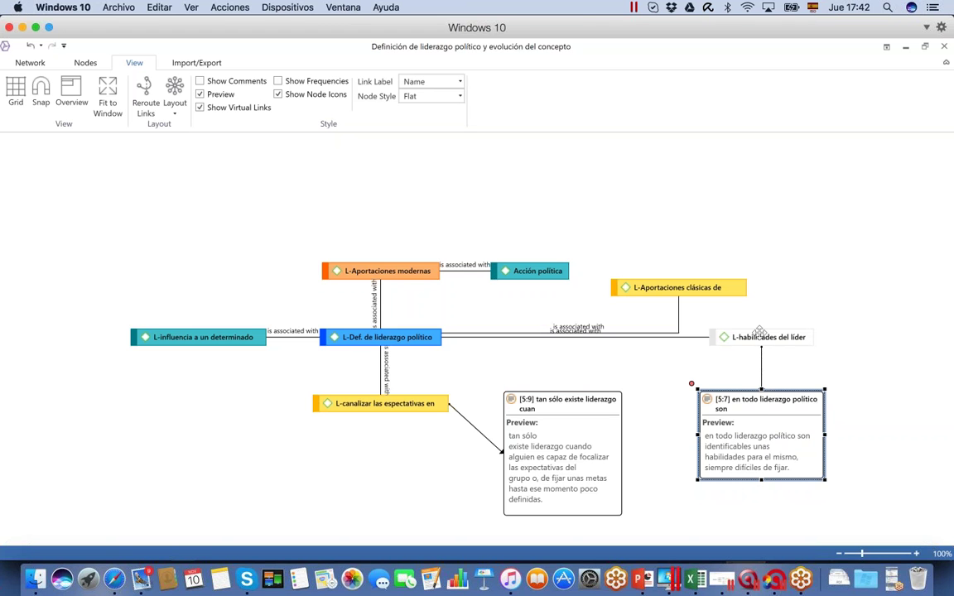
Spread apart the L-Aportaciones clásicas, L-habilidades del líder and 5:7 nodes, and enlarge the L-canalizar las espectativas node to fit its full name
mouse_move(687, 287)
left_mouse_down()
mouse_move(694, 238)
mouse_move(680, 282)
mouse_move(725, 279)
mouse_move(698, 283)
left_mouse_up()
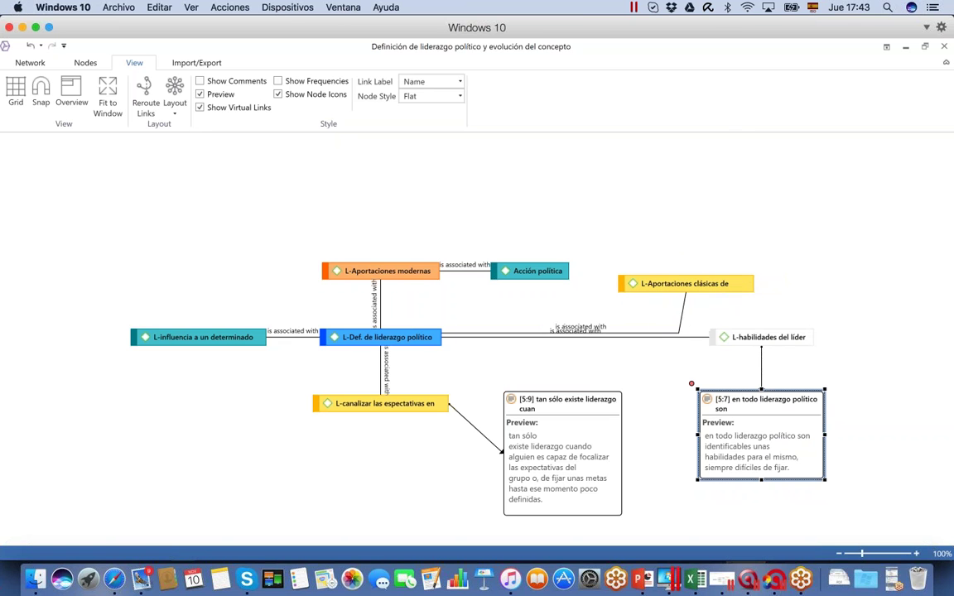
left_click_drag(733, 333, 733, 359)
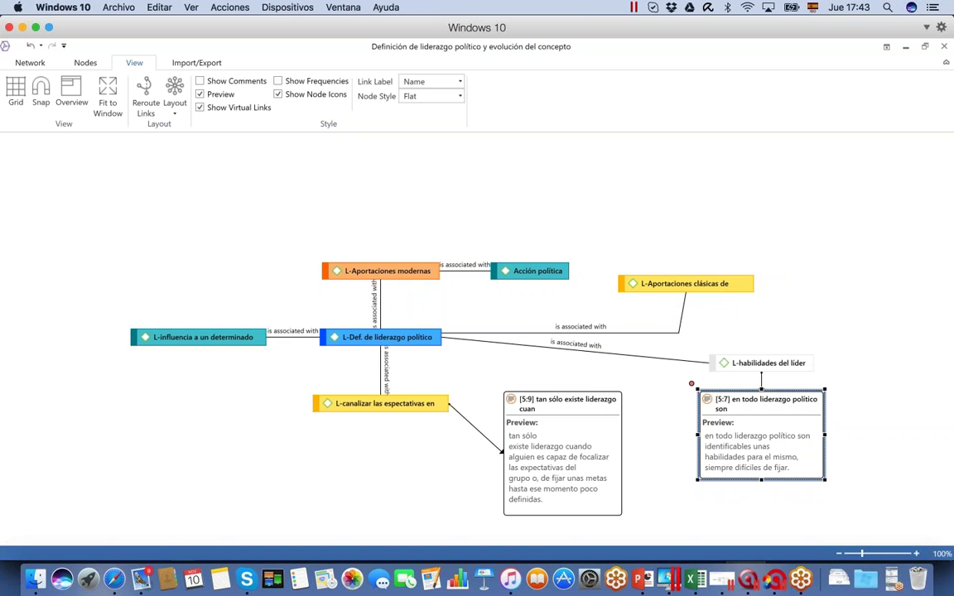
left_click(411, 404)
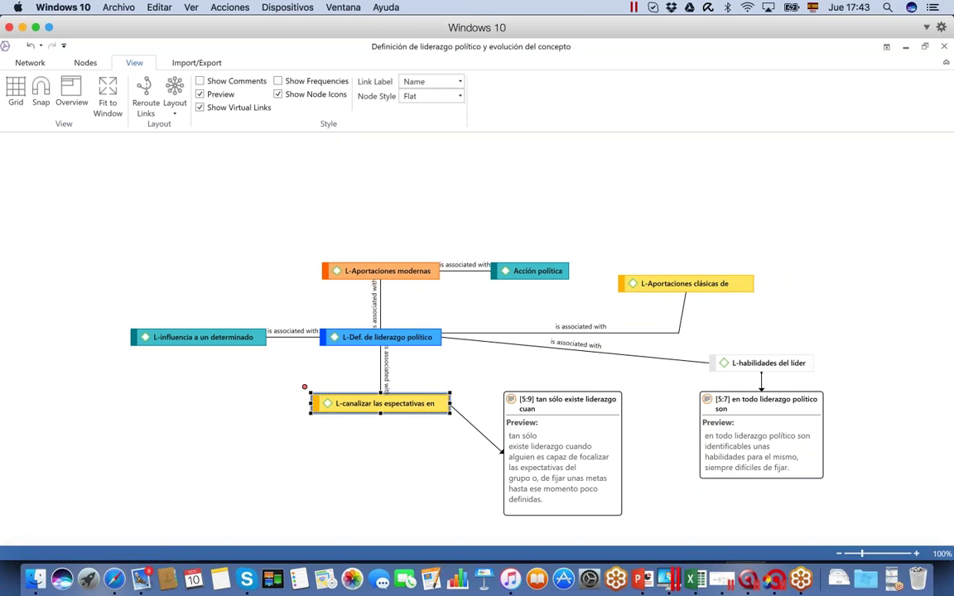
mouse_move(449, 413)
left_mouse_down()
mouse_move(448, 434)
mouse_move(446, 427)
left_mouse_up()
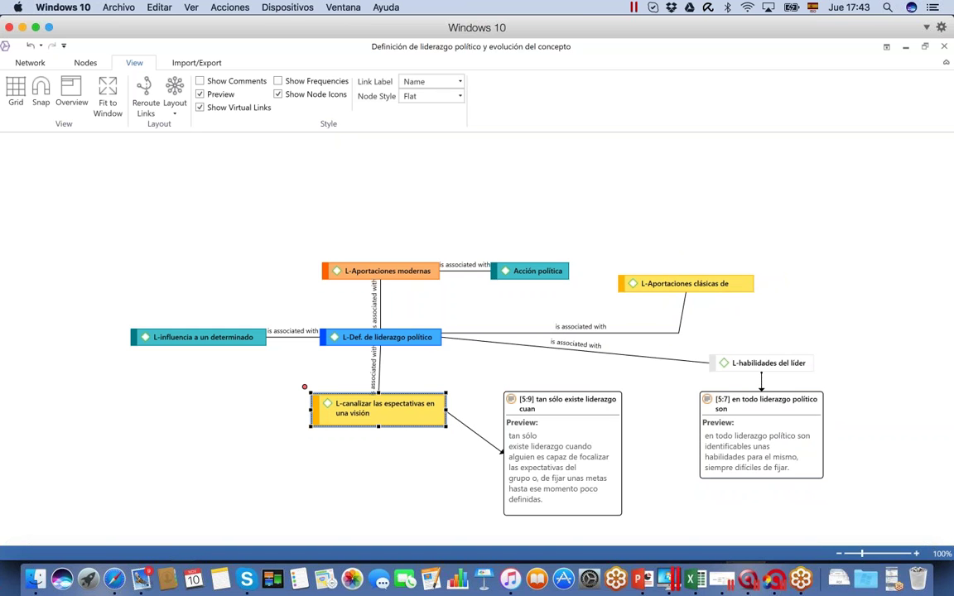
left_click_drag(745, 400, 763, 413)
Link quotation 5:9 to quotation 5:7 with the "contradicts" relation
left_click(519, 404)
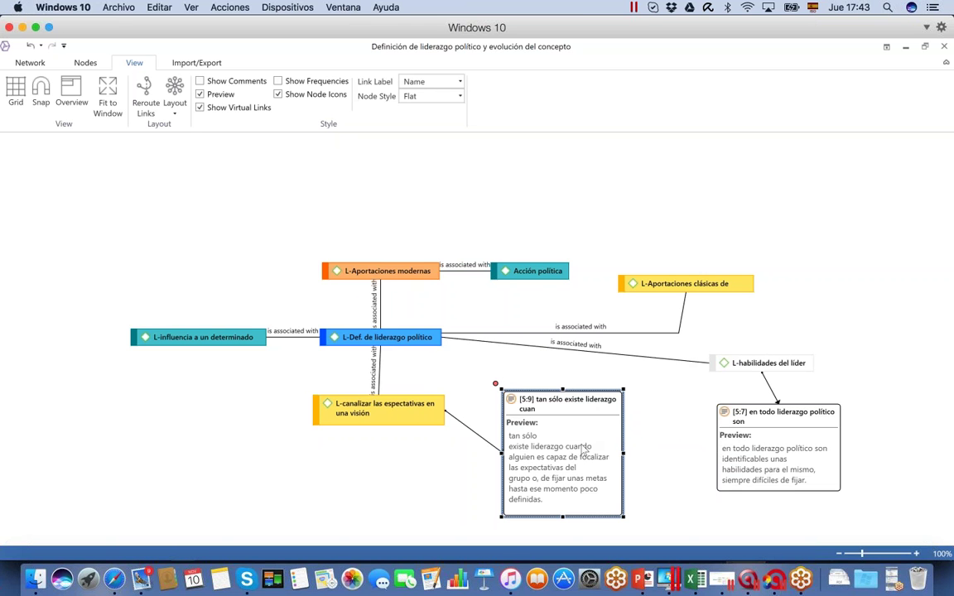
left_click_drag(584, 448, 727, 447)
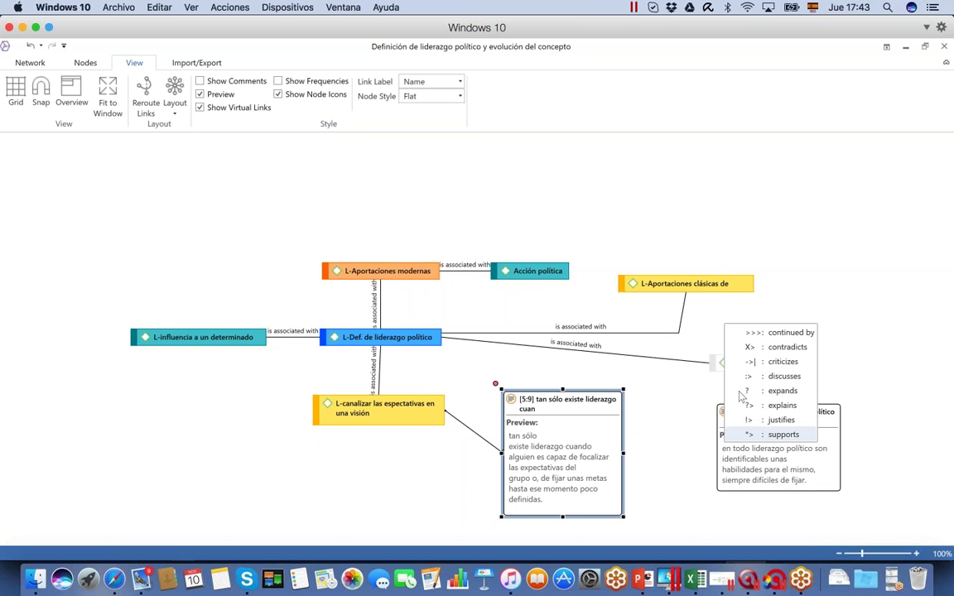
left_click(747, 348)
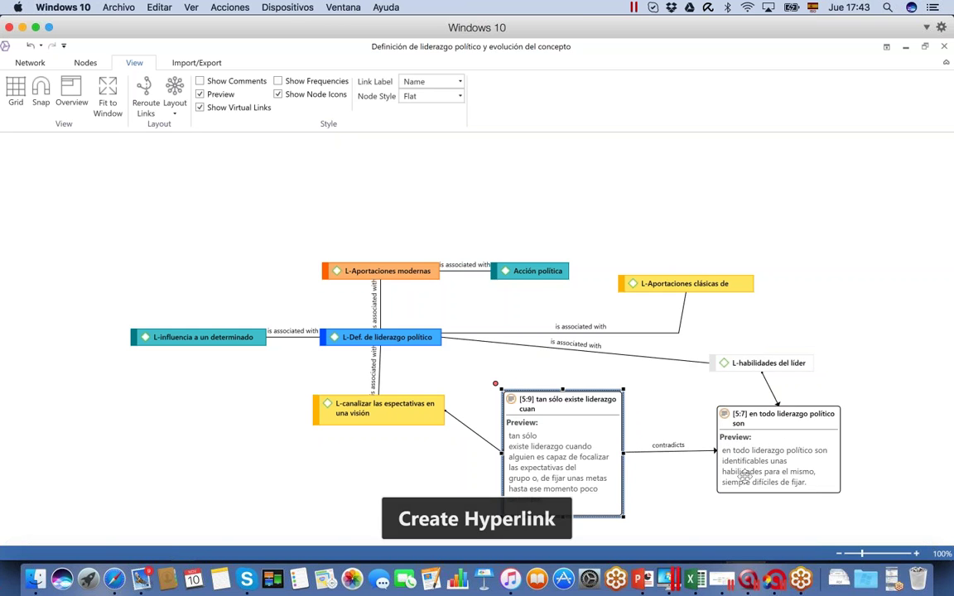
Shift quotation 5:7 slightly down and the L-habilidades del líder and L-Aportaciones clásicas nodes slightly up
mouse_move(739, 439)
left_mouse_down()
mouse_move(749, 447)
mouse_move(732, 451)
left_mouse_up()
mouse_move(734, 363)
left_mouse_down()
mouse_move(755, 362)
mouse_move(740, 357)
left_mouse_up()
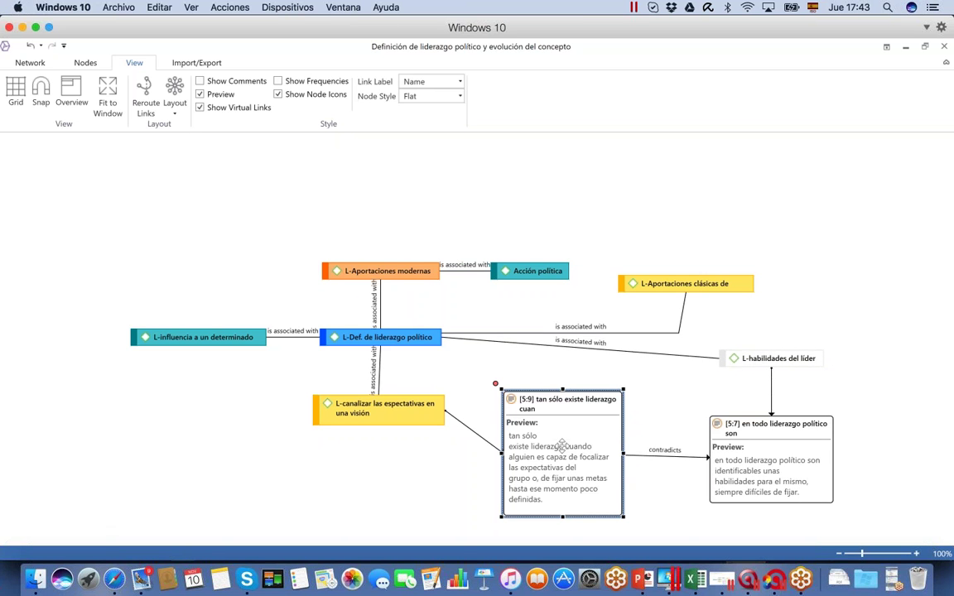
mouse_move(642, 282)
left_mouse_down()
mouse_move(643, 258)
mouse_move(631, 271)
left_mouse_up()
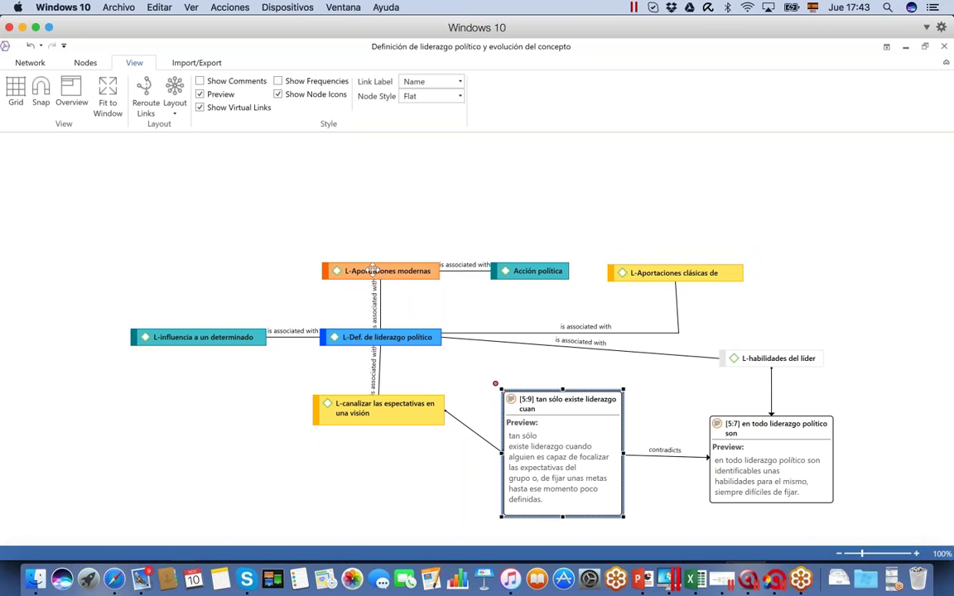
Import the quotation neighbors of the L-Def. de liderazgo político code into the network
left_click(375, 271)
left_click(365, 337)
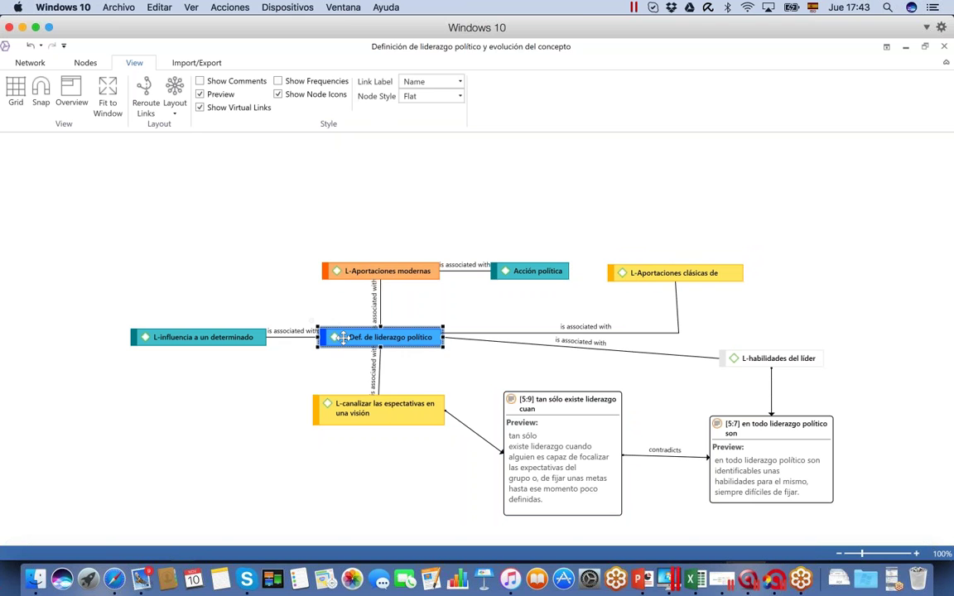
right_click(343, 339)
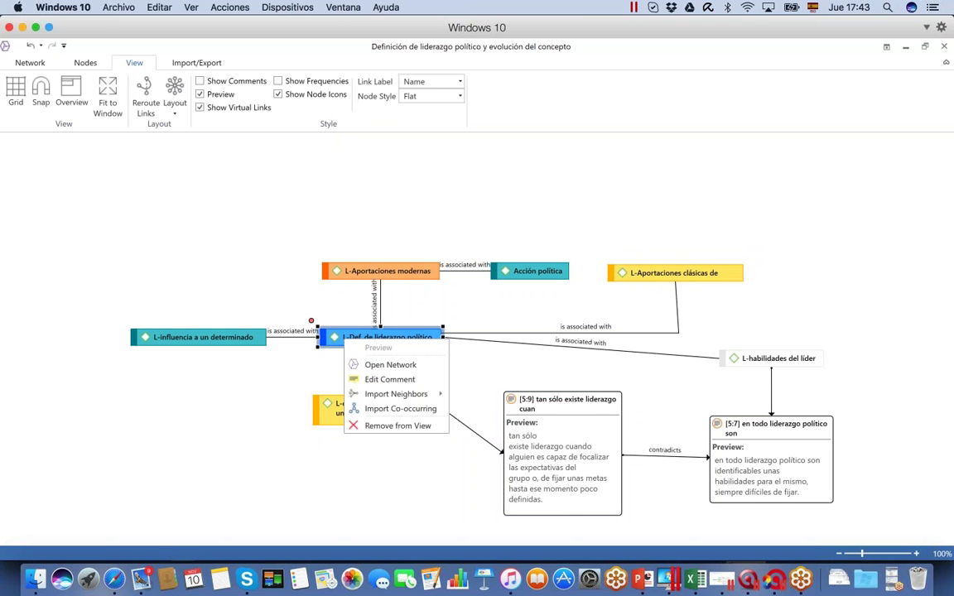
mouse_move(394, 398)
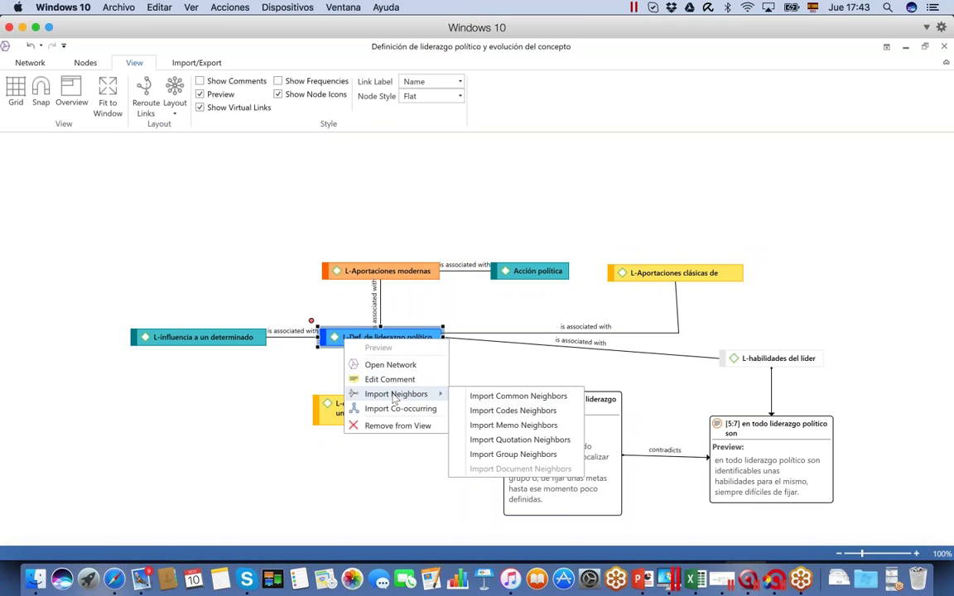
left_click(507, 440)
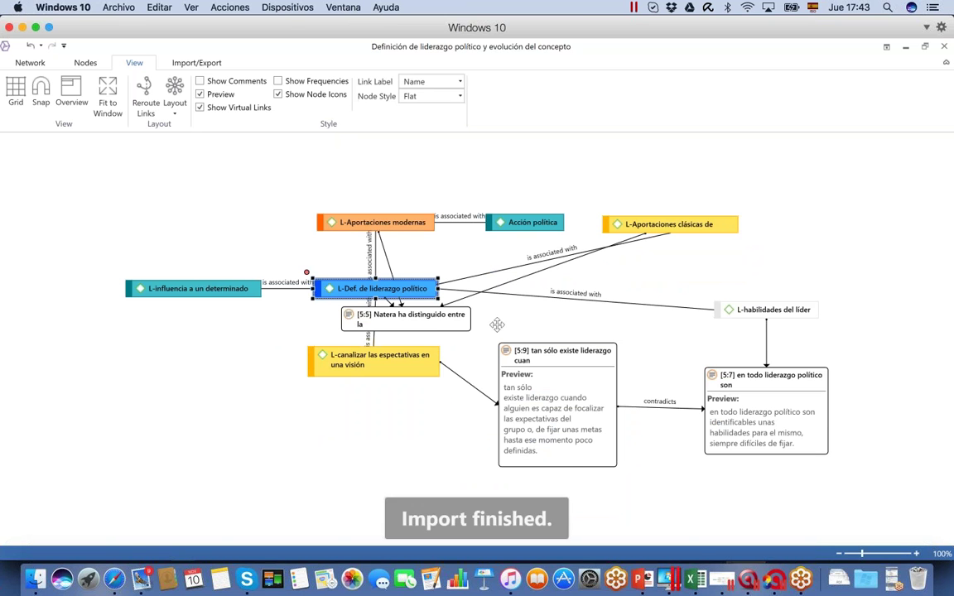
Place the imported quotation 5:5, enlarged, above the code nodes and close the network window
left_click_drag(439, 319, 609, 188)
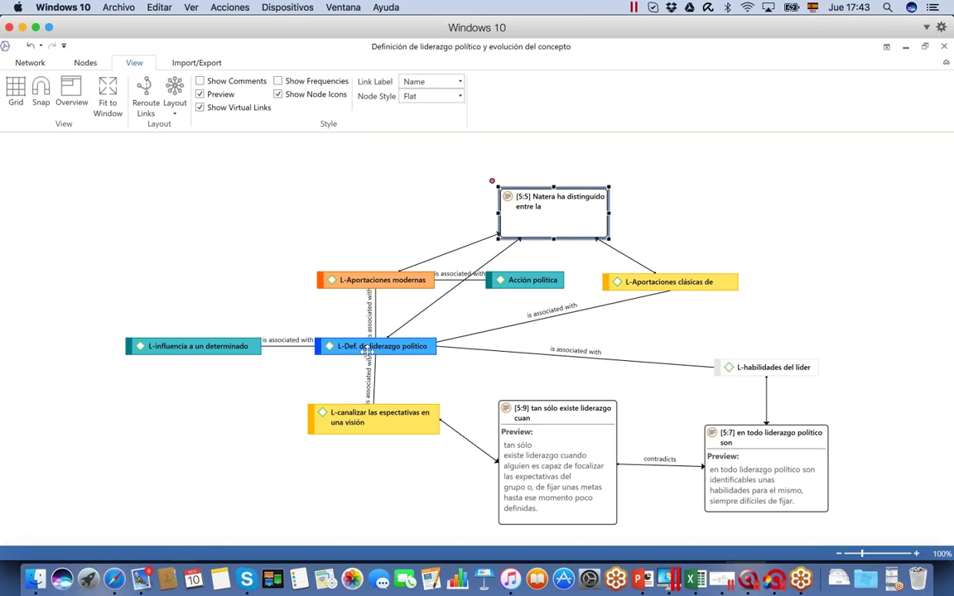
left_click_drag(529, 249, 489, 198)
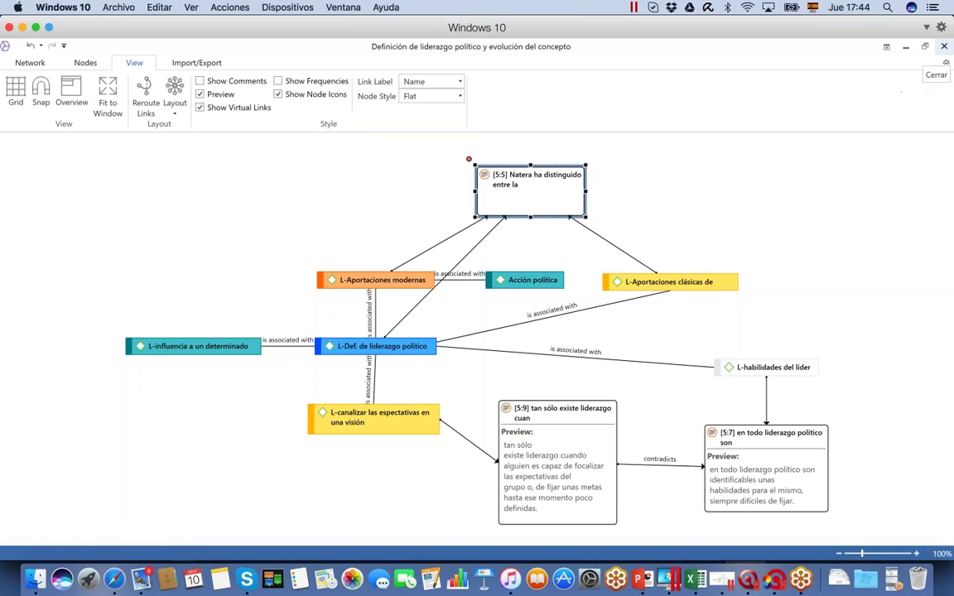
left_click(943, 46)
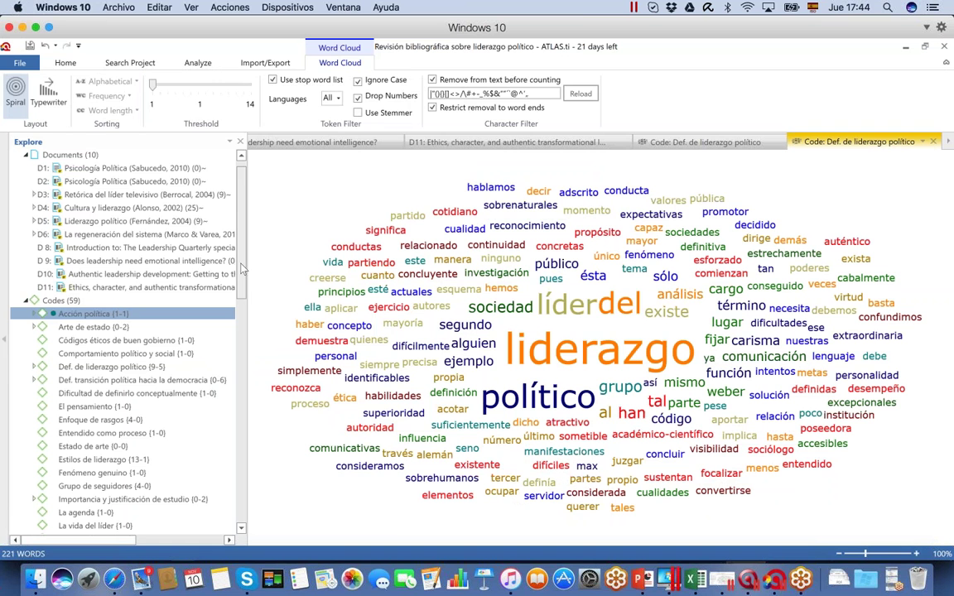
View the network of the Def. de liderazgo político code, highlight its central node, and close the network
left_click(65, 64)
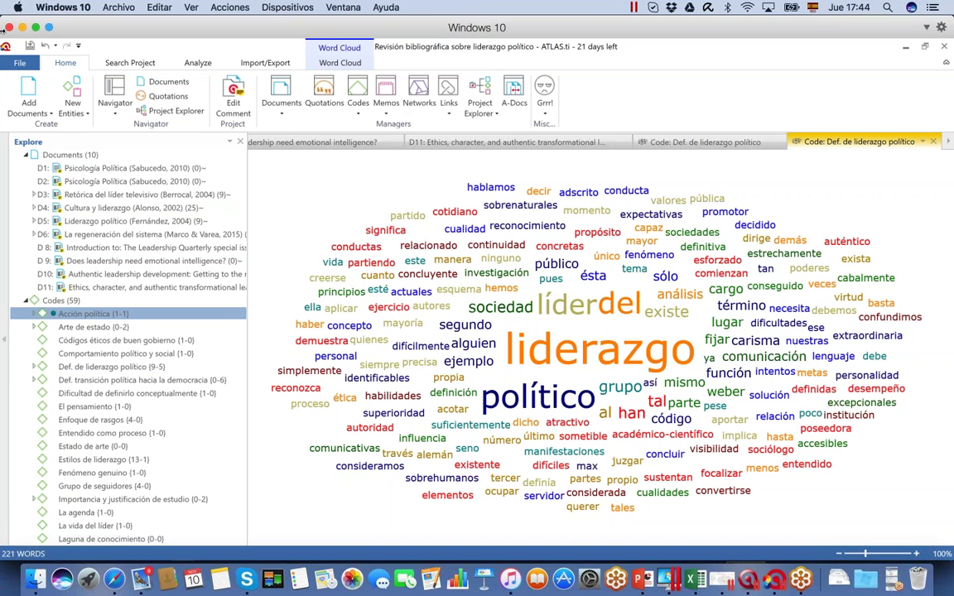
right_click(108, 370)
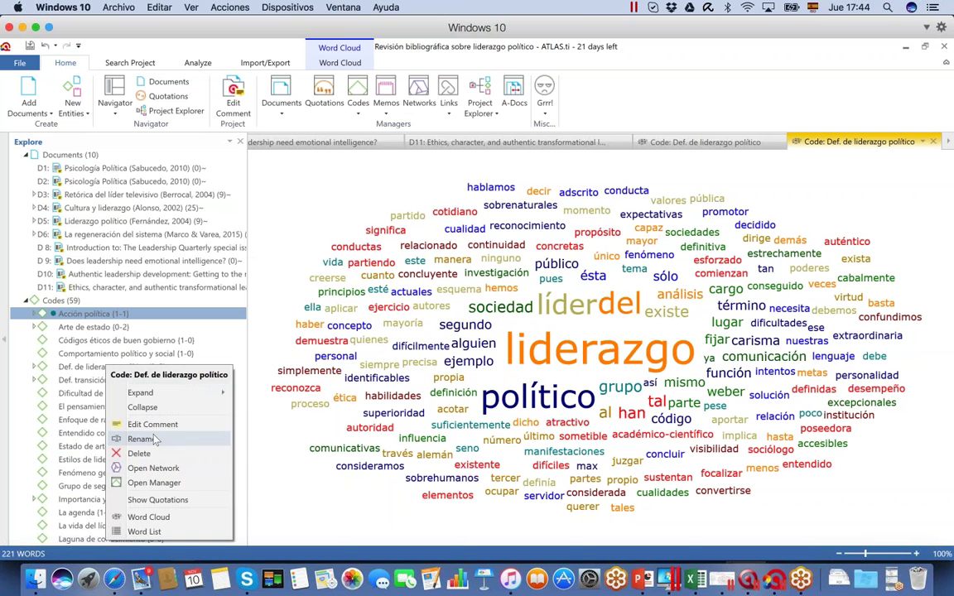
left_click(152, 468)
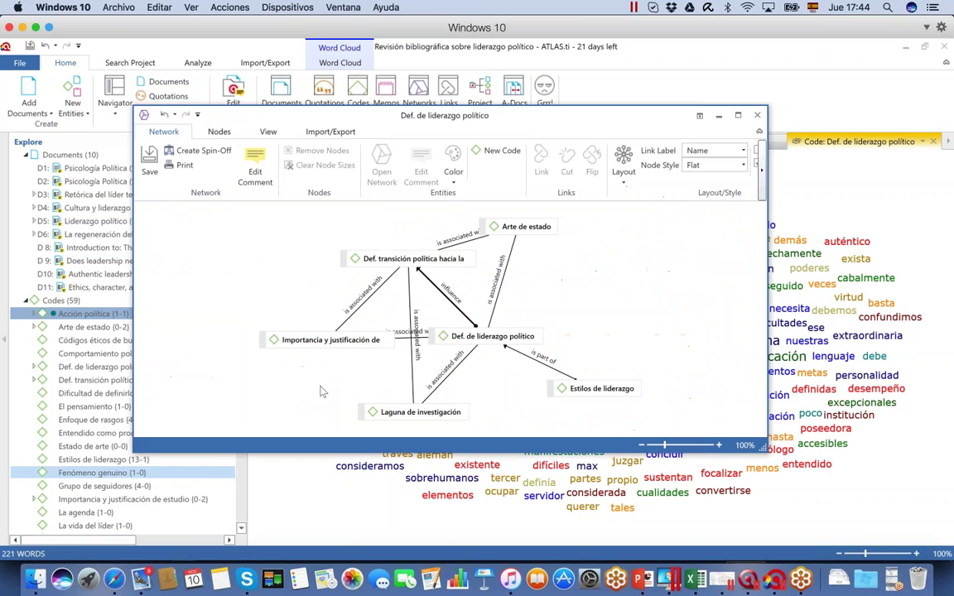
left_click(464, 336)
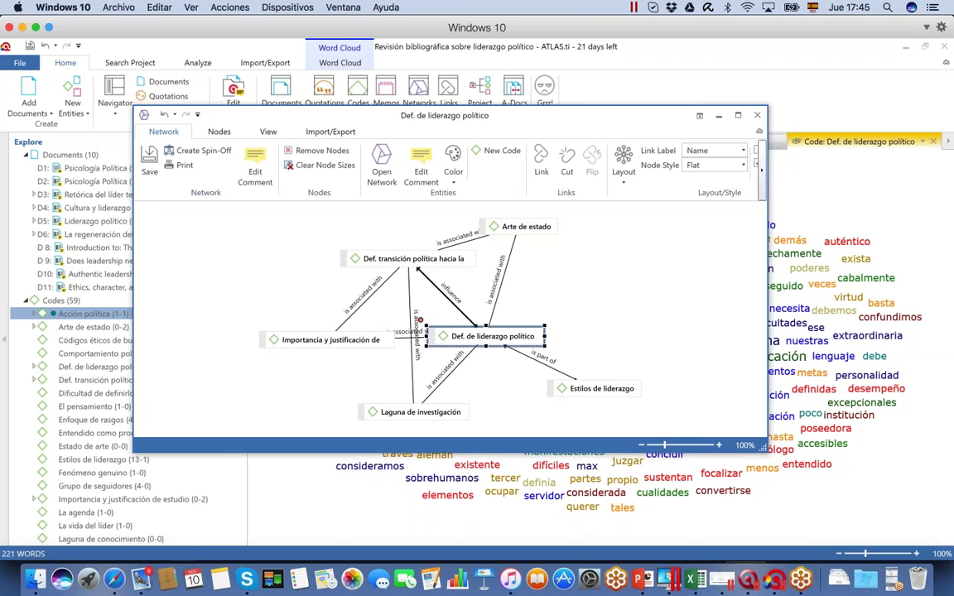
left_click(757, 115)
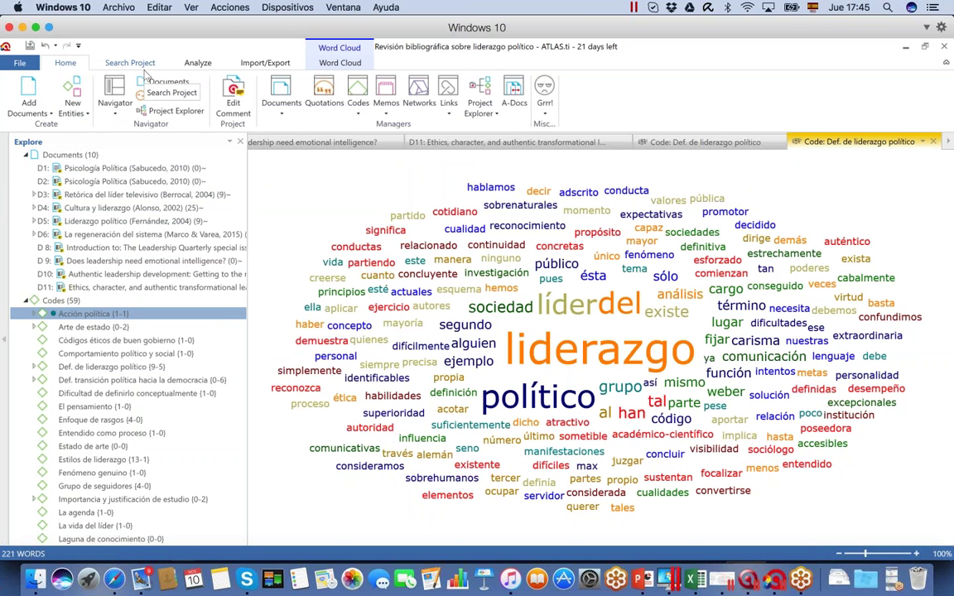
Set up Auto Coding to search for "liderazgo" and apply the existing code Liderazgo político
left_click(199, 65)
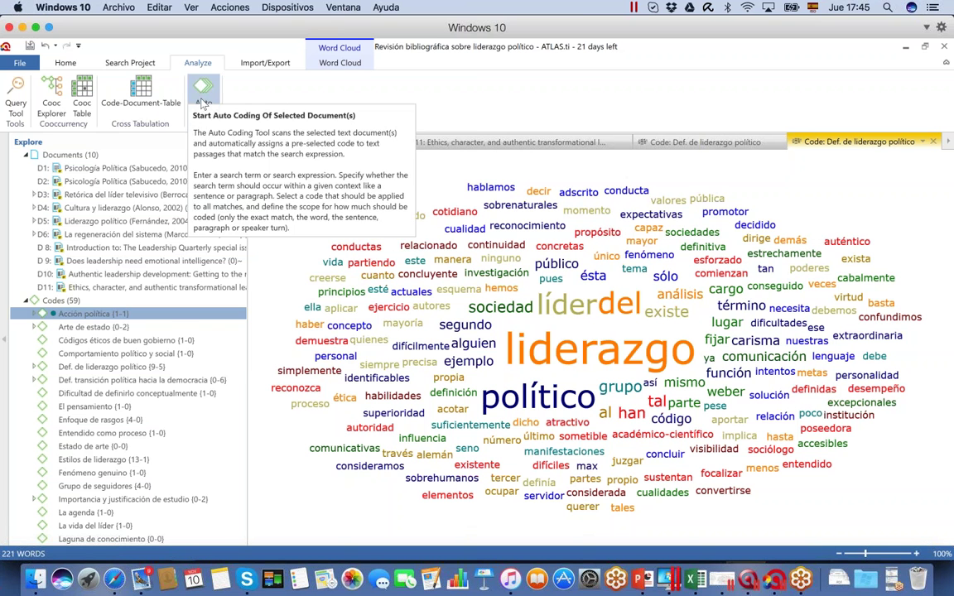
left_click(202, 98)
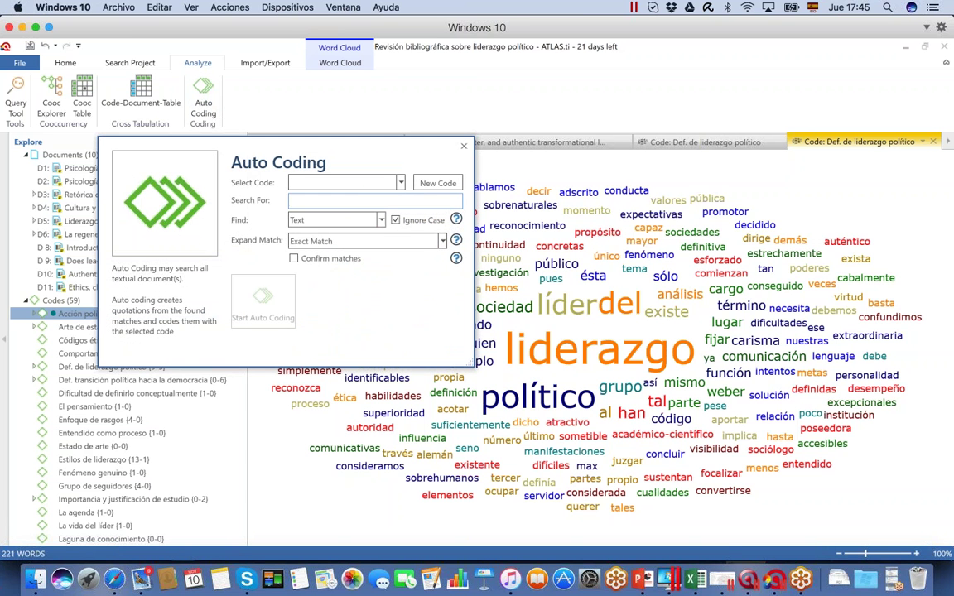
type("l")
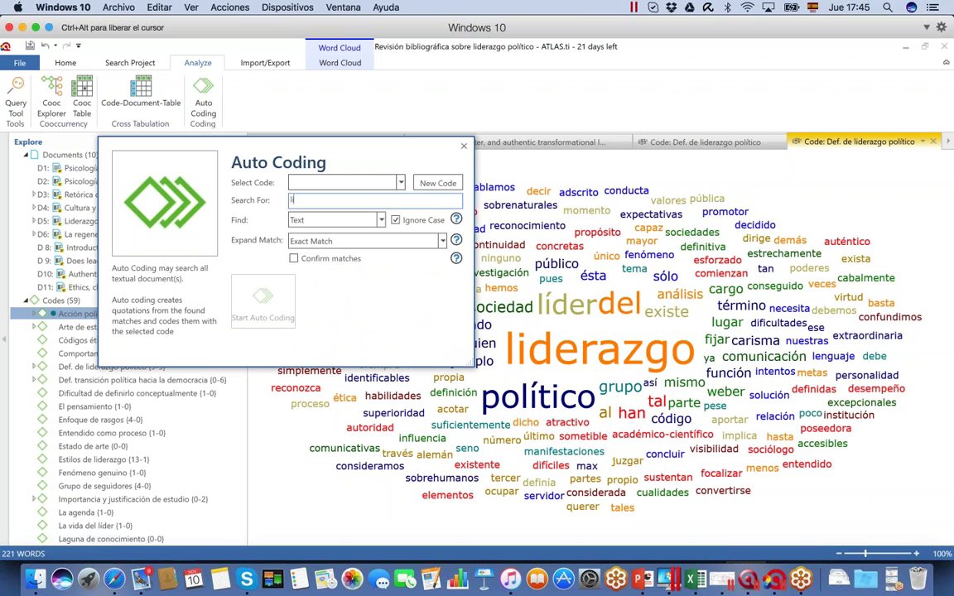
type("iderazgo")
left_click(401, 183)
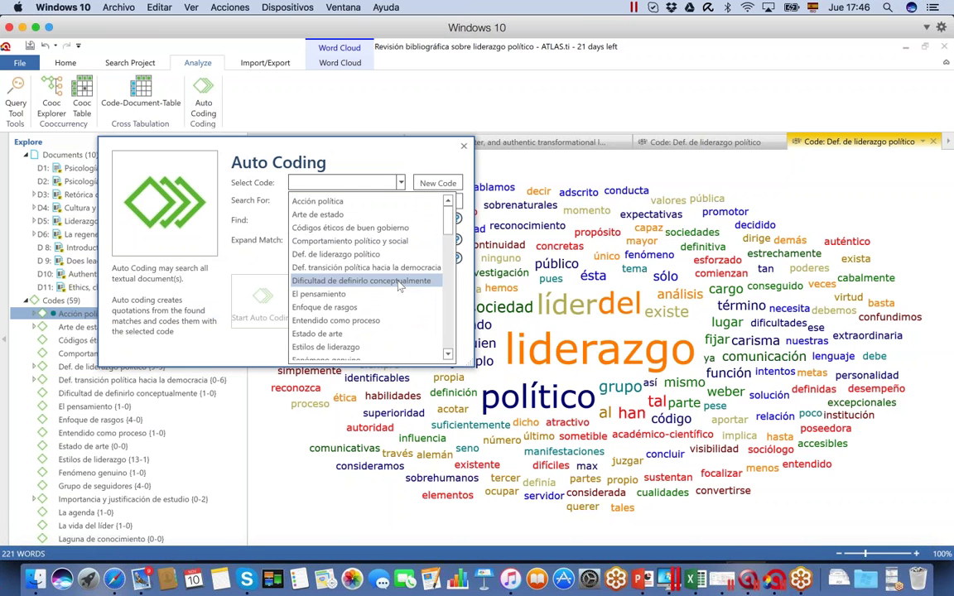
scroll(450, 246, "down", 2)
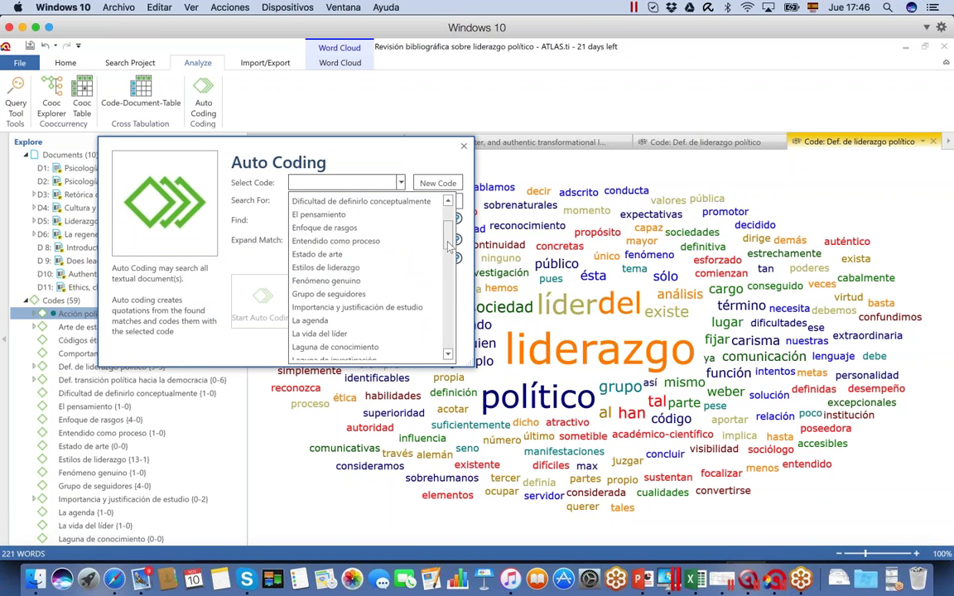
left_click_drag(450, 246, 450, 304)
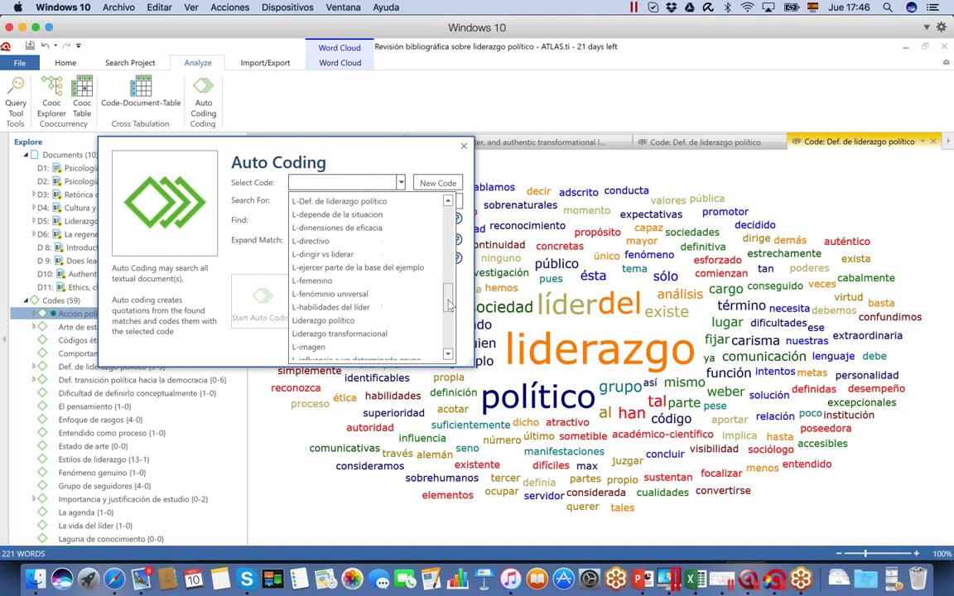
left_click(324, 320)
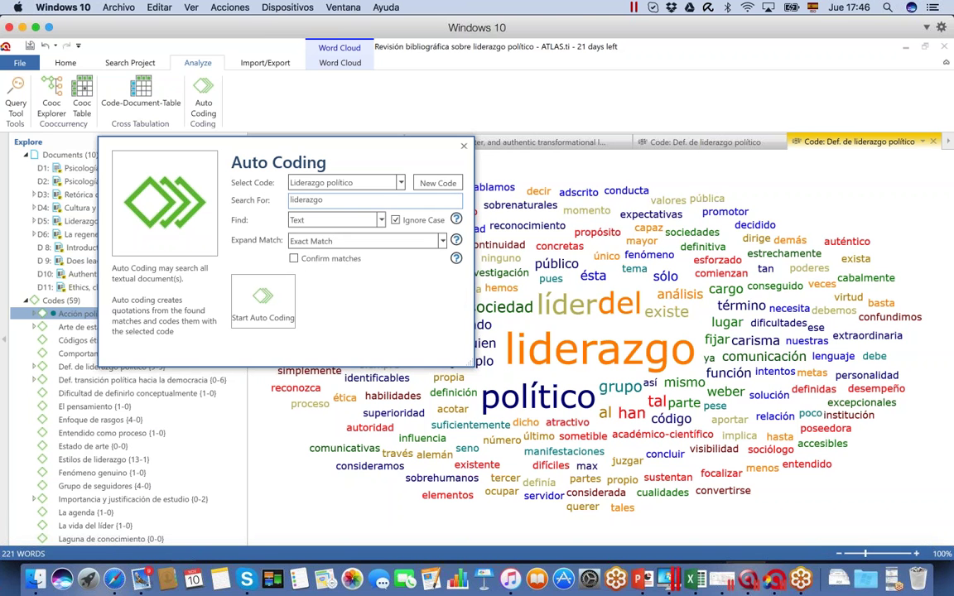
Expand the Auto Coding matches to Sentence, require match confirmation, and start the auto coding
double_click(306, 199)
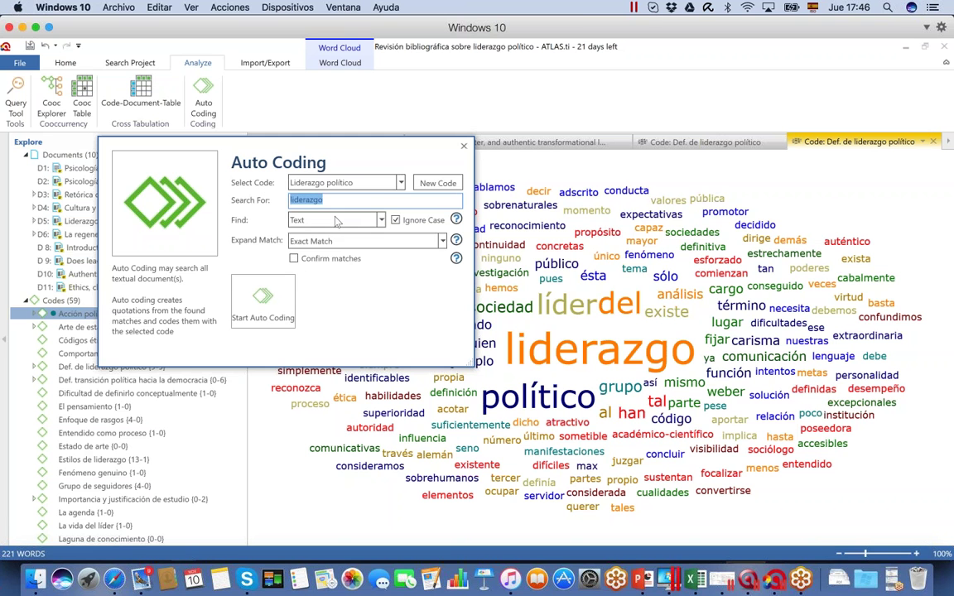
left_click(442, 241)
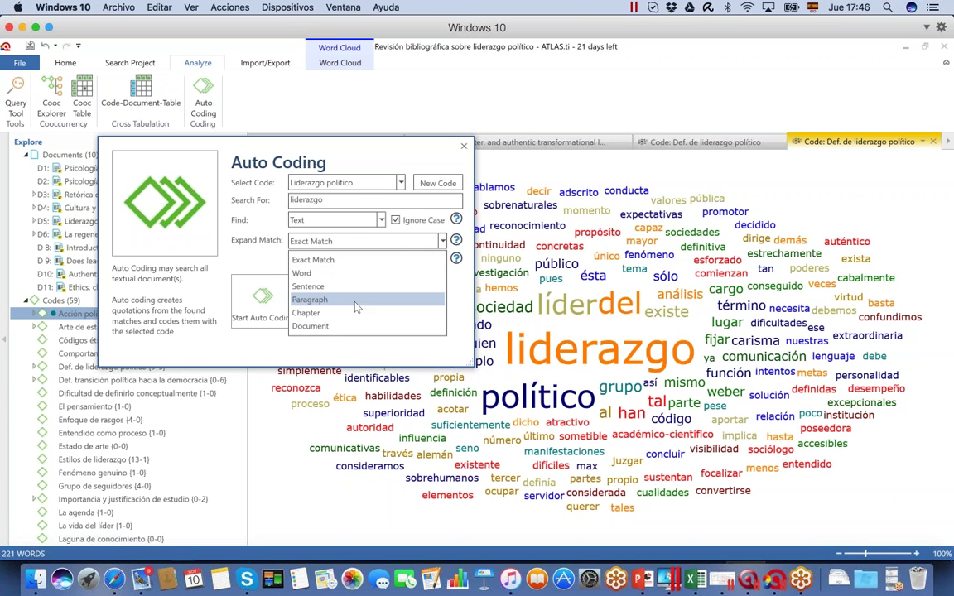
key("Escape")
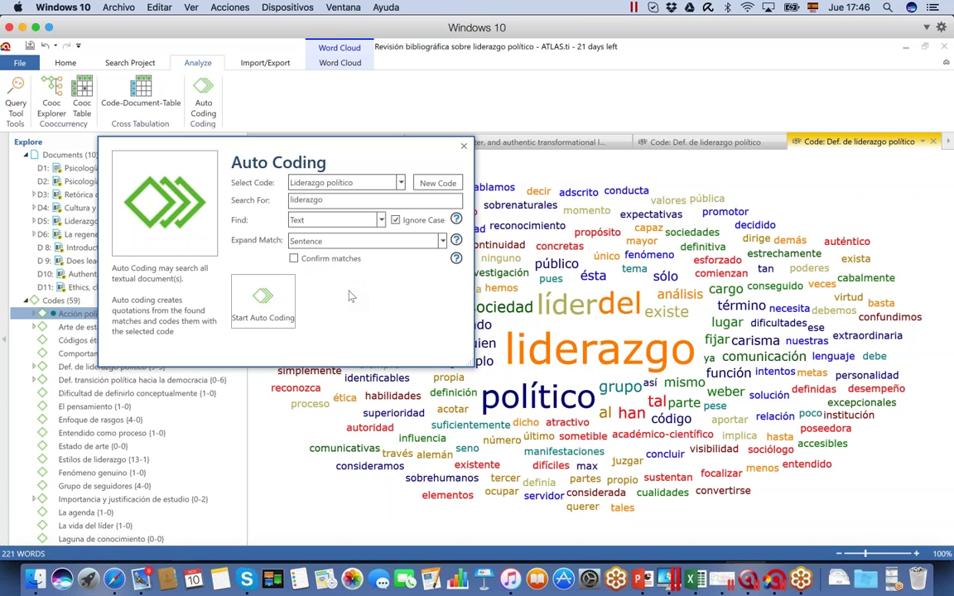
left_click(293, 258)
left_click(262, 285)
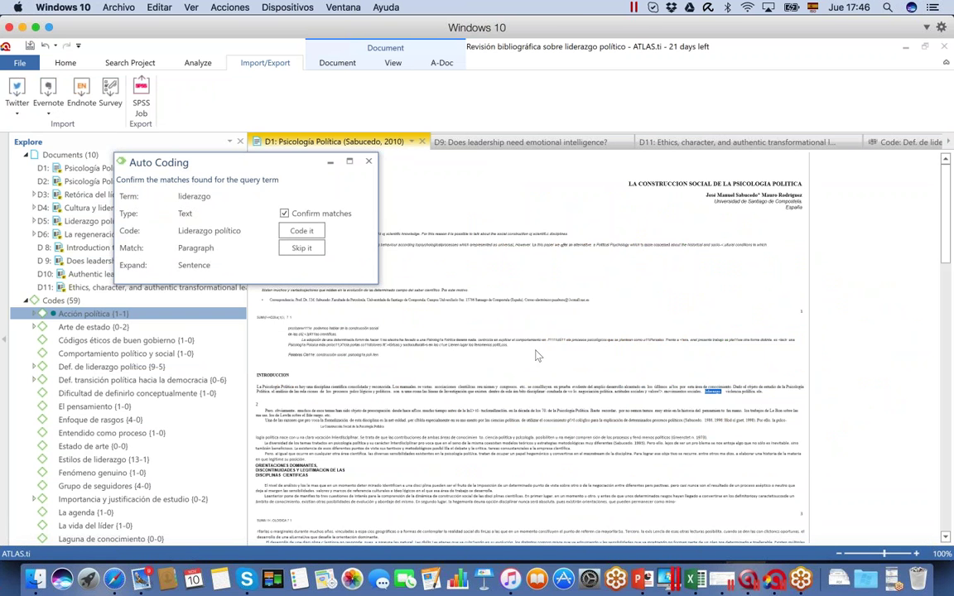
Skip the proposed liderazgo matches in document D1 and in the reference list on page 23 of D6
left_click(321, 250)
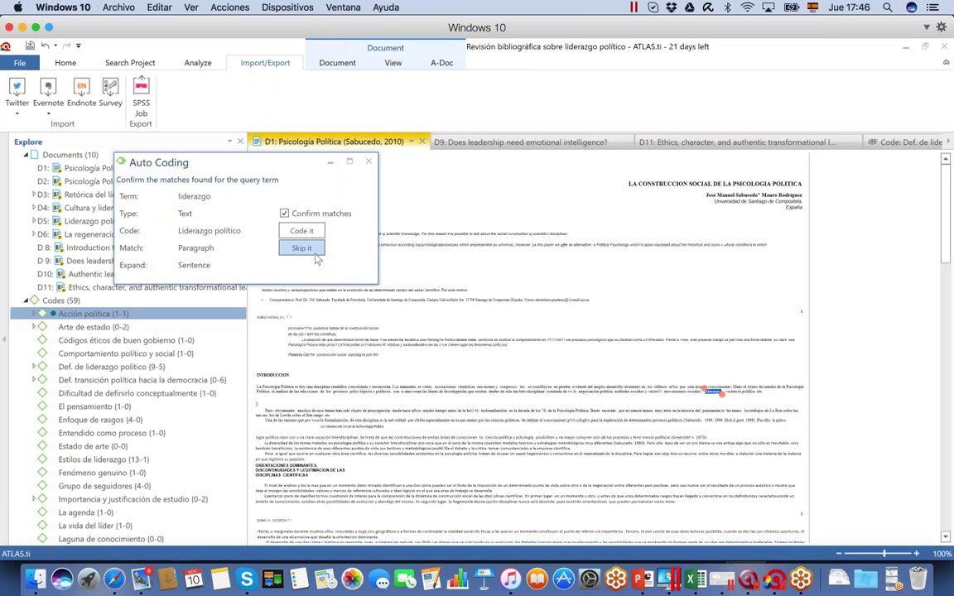
left_click(315, 254)
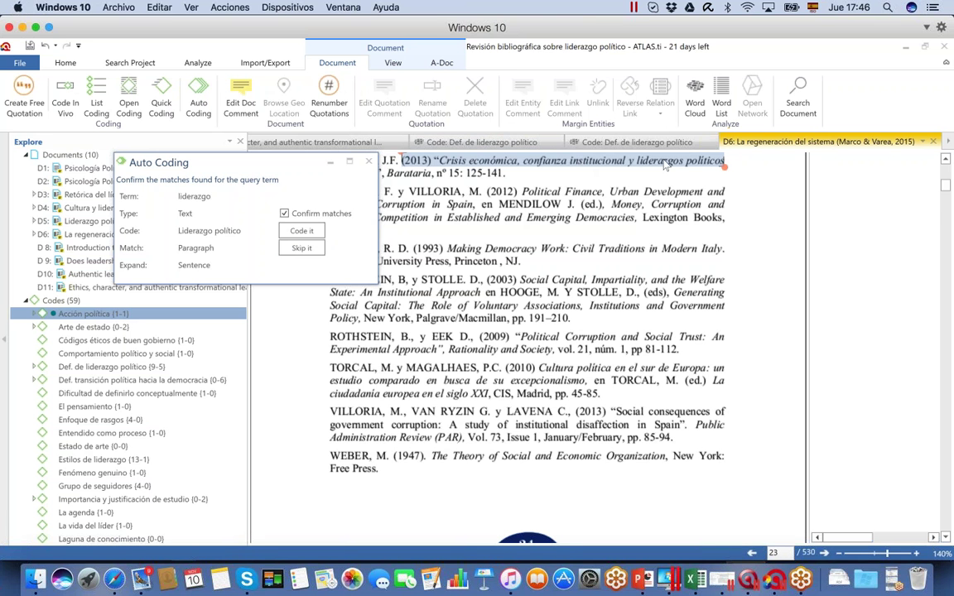
left_click(307, 251)
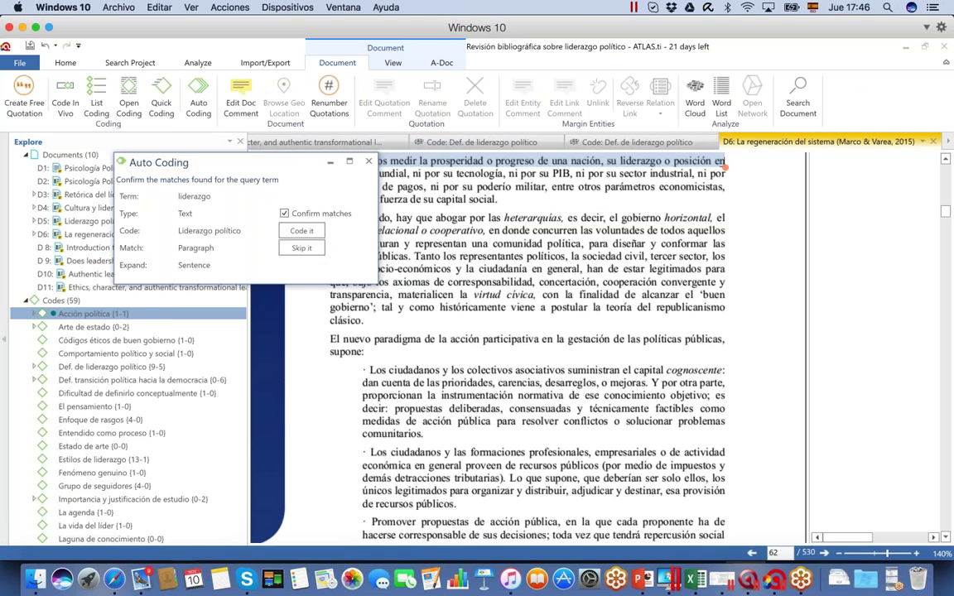
Extend the match on page 62 of D6 to the end of its paragraph and code it with Liderazgo político
left_click_drag(274, 163, 264, 268)
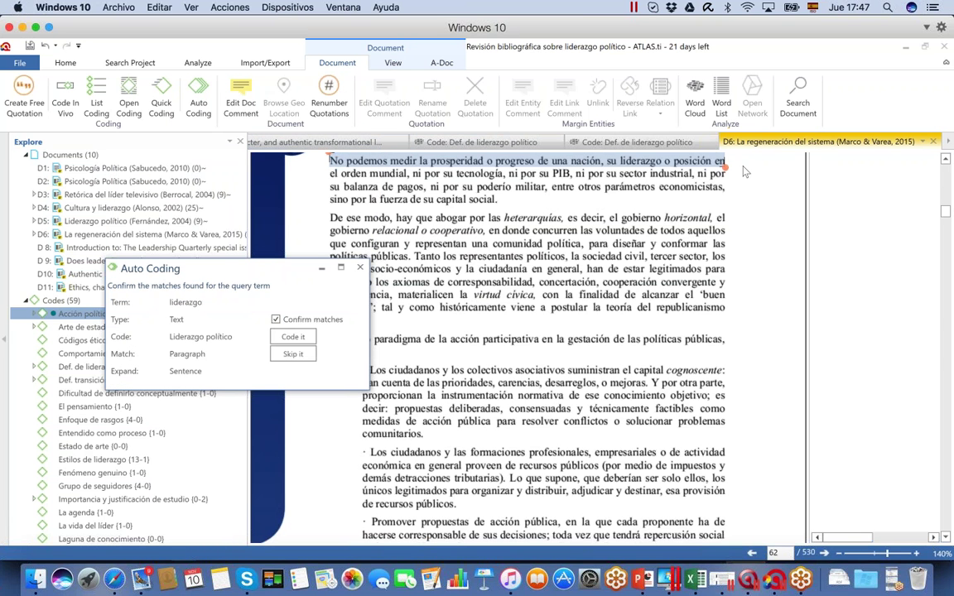
left_click_drag(745, 172, 501, 202)
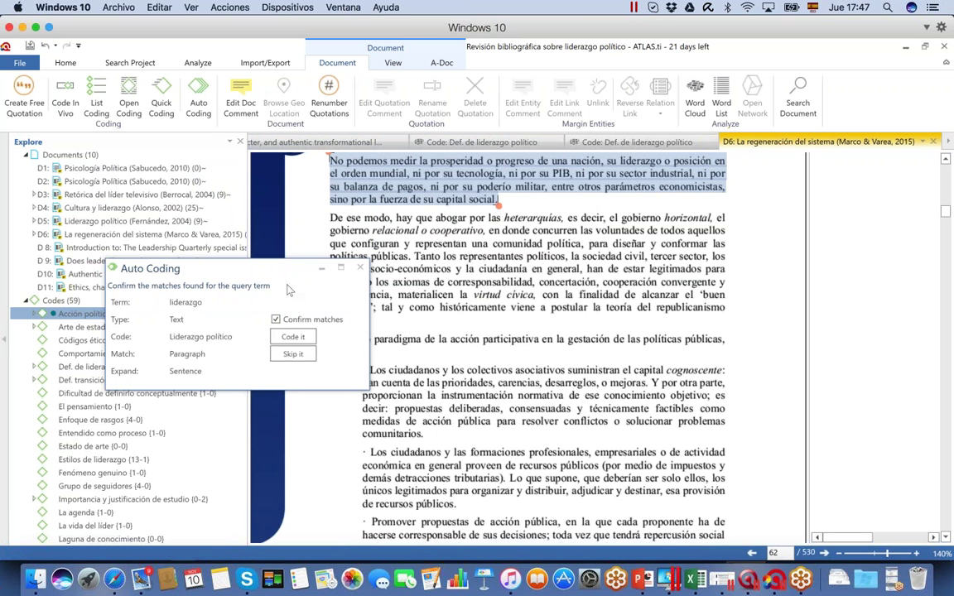
left_click(293, 337)
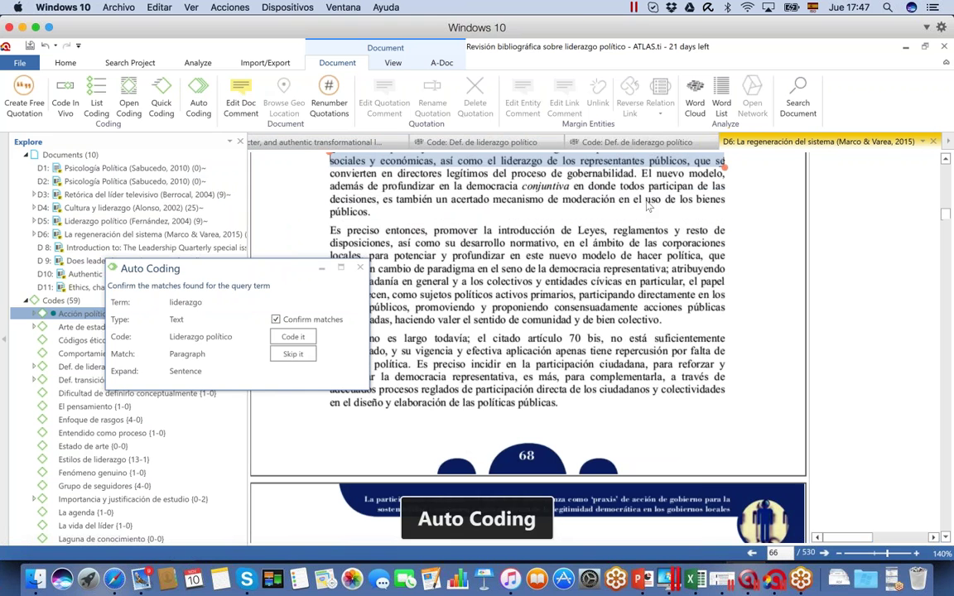
Code the page 66 match, extended to its paragraph's end, and the first page 87 match with Liderazgo político, ending Auto Coding
left_click_drag(726, 169, 373, 215)
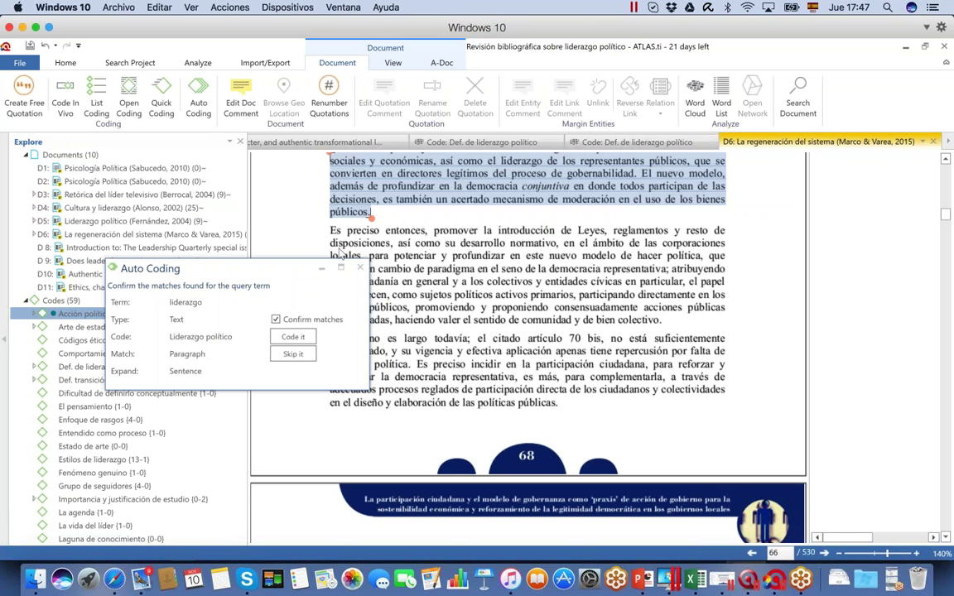
left_click(293, 338)
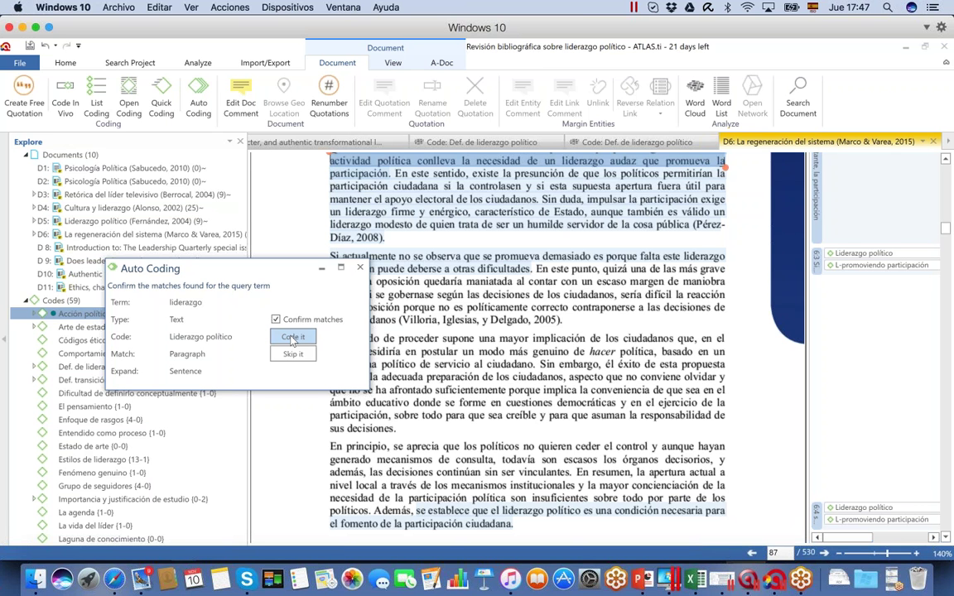
left_click(292, 338)
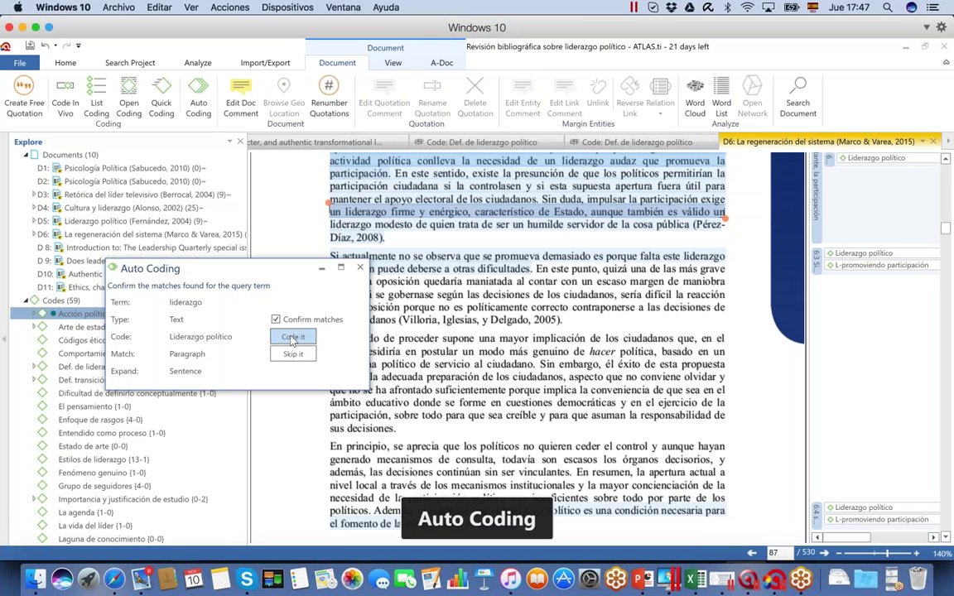
left_click(361, 270)
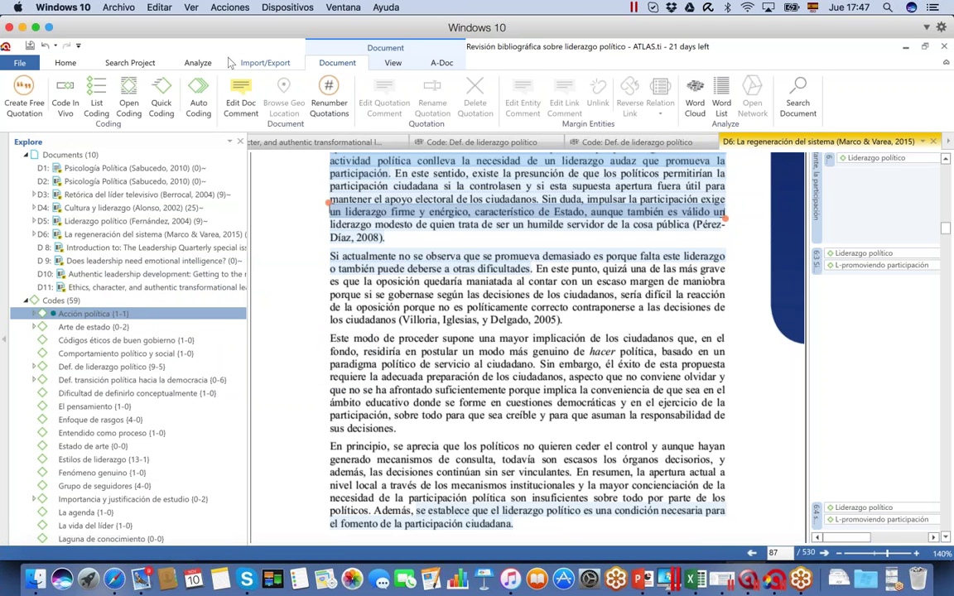
Open a Code-Document Table, widen its code and document lists, and include the Def. de liderazgo político code
left_click(203, 65)
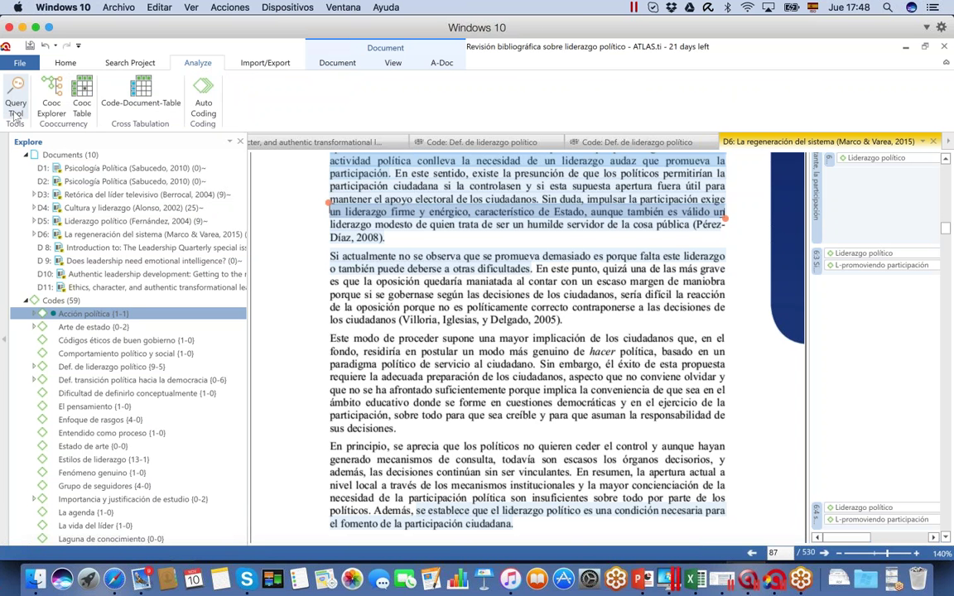
left_click(153, 99)
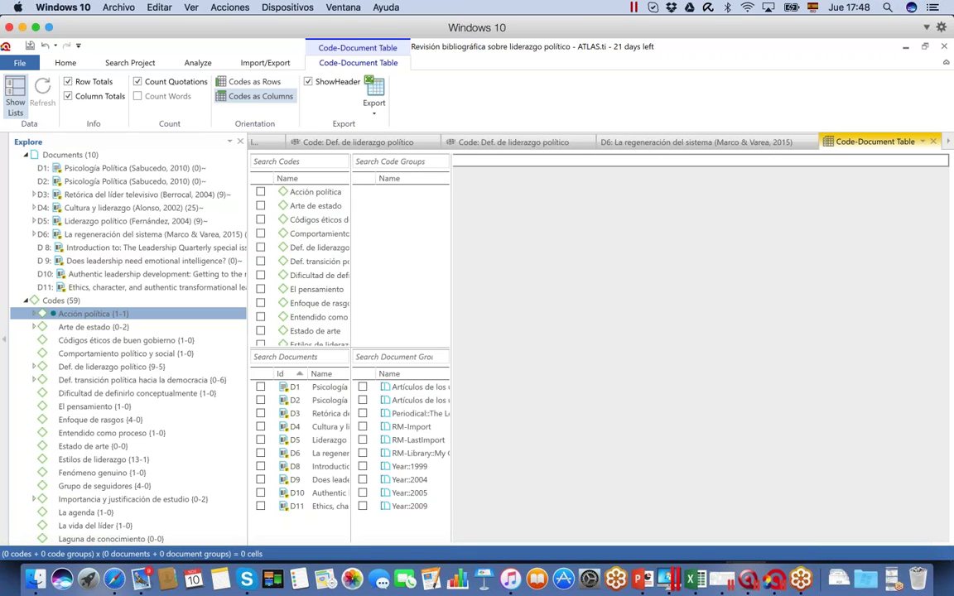
left_click_drag(350, 245, 411, 246)
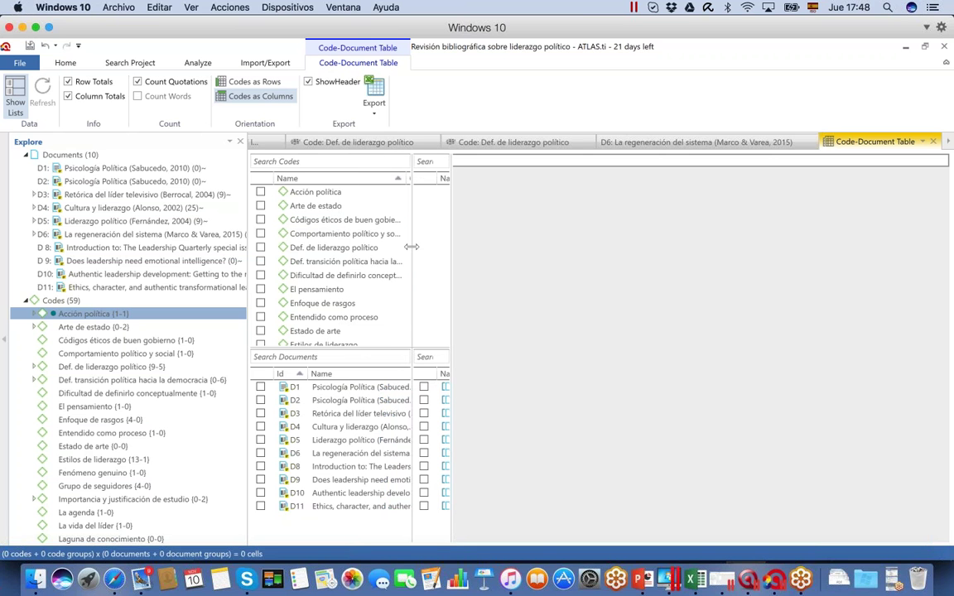
left_click(260, 246)
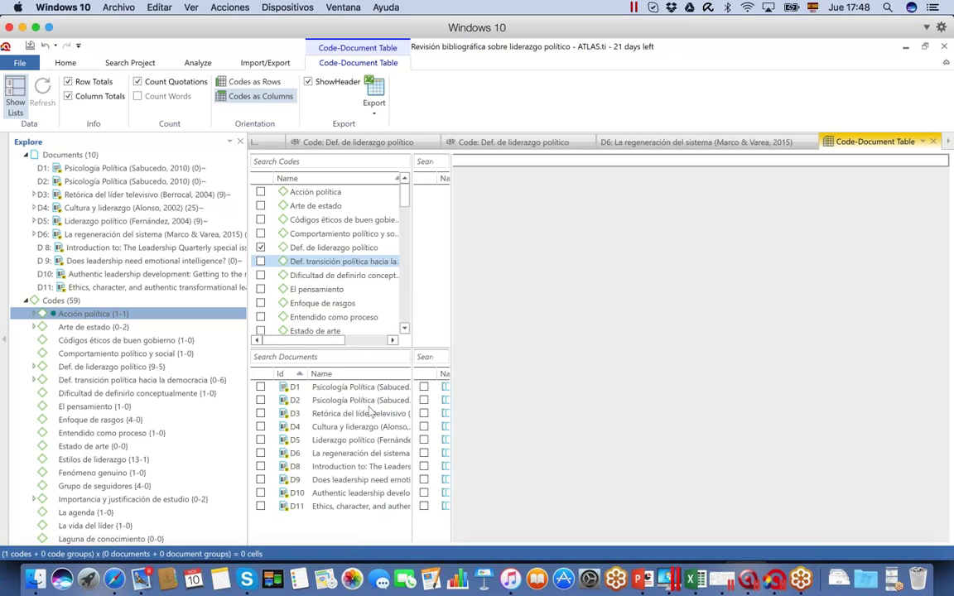
Include all ten project documents, D1 to D6 and D8 to D11, in the Code-Document Table
left_click(260, 387)
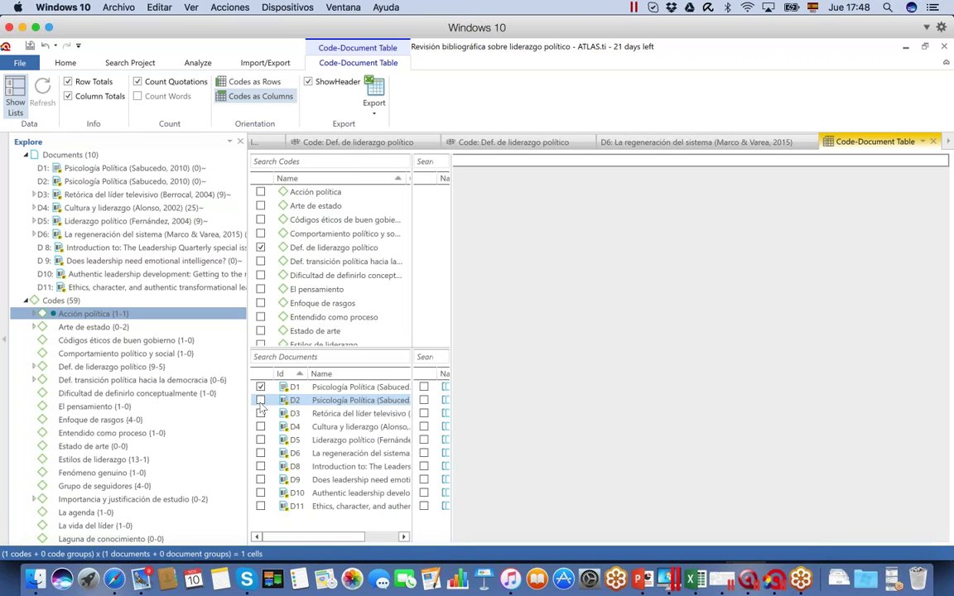
left_click(260, 400)
left_click(260, 413)
left_click(259, 427)
left_click(260, 440)
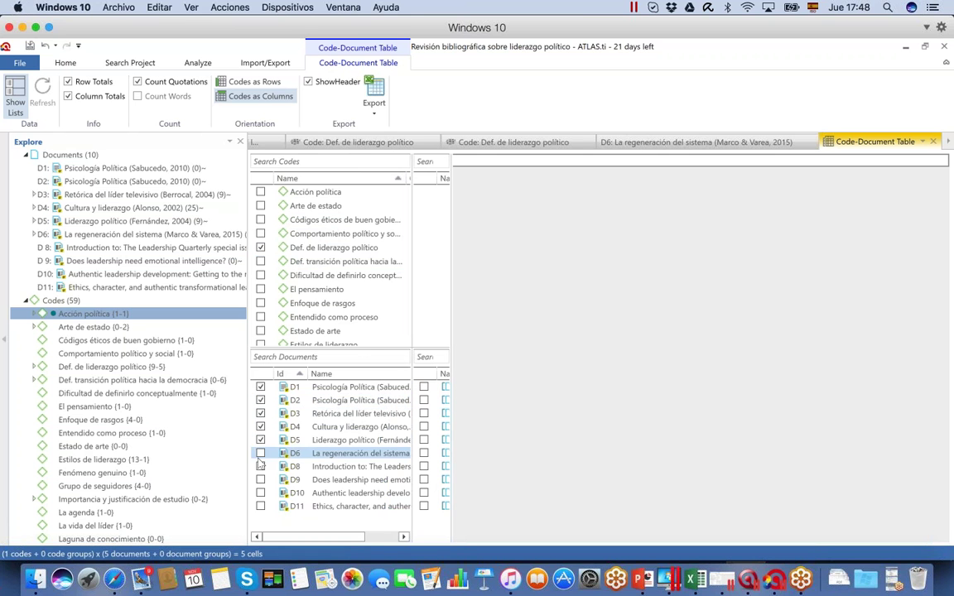
left_click(259, 453)
left_click(260, 466)
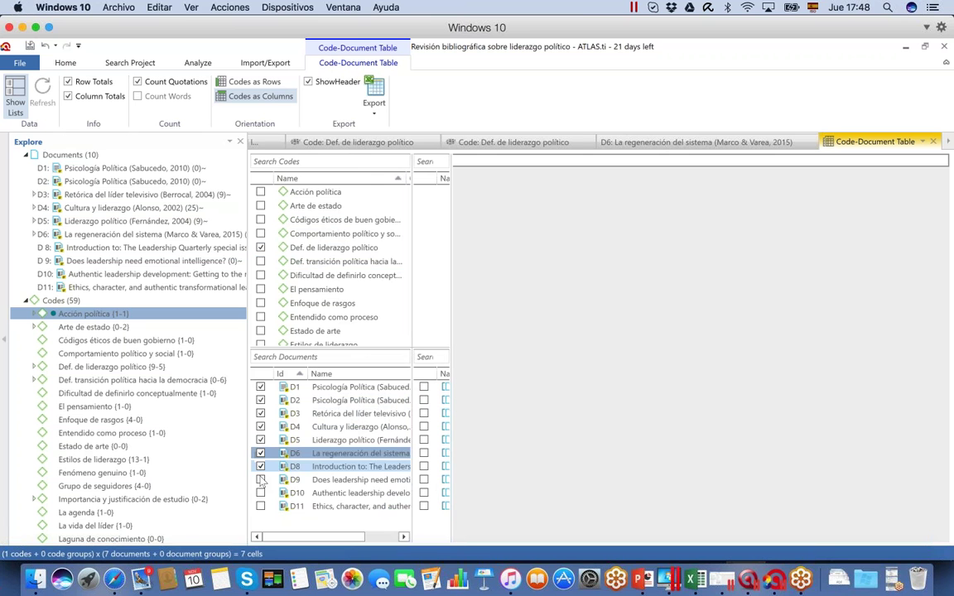
left_click(260, 479)
left_click(260, 506)
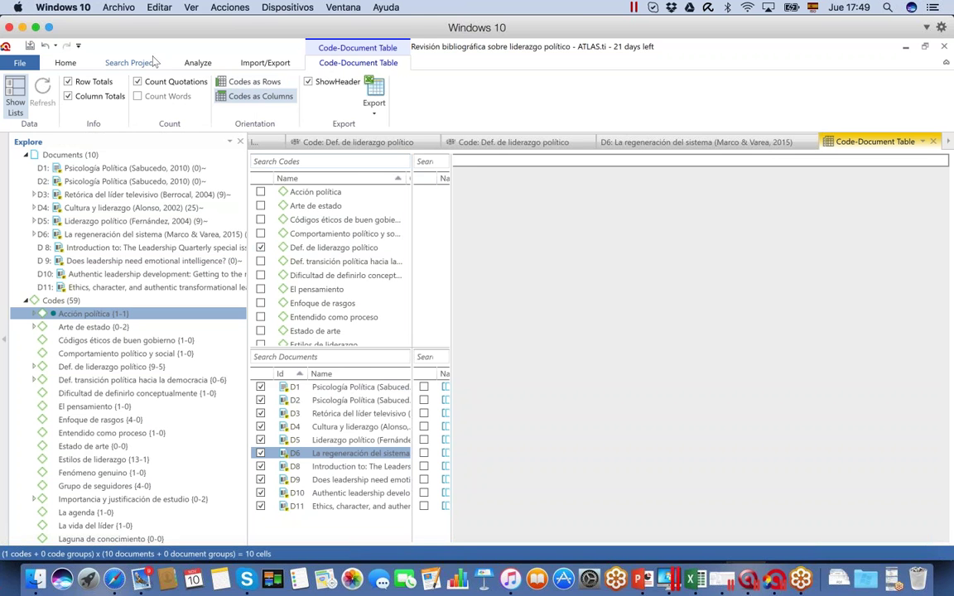
Open a Code Cooccurrence Table and include Def. de liderazgo político as the row code
left_click(200, 63)
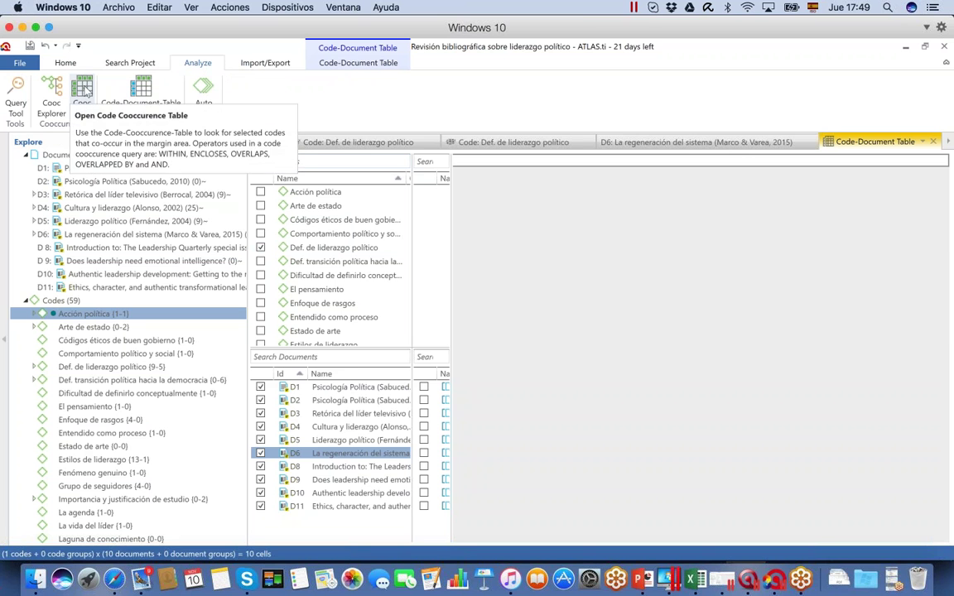
left_click(83, 106)
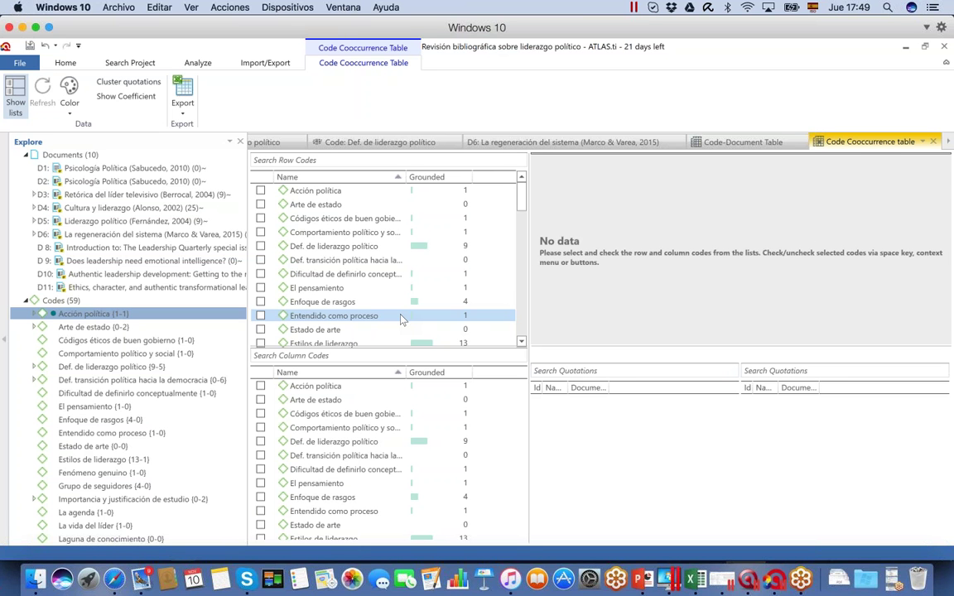
left_click(273, 246)
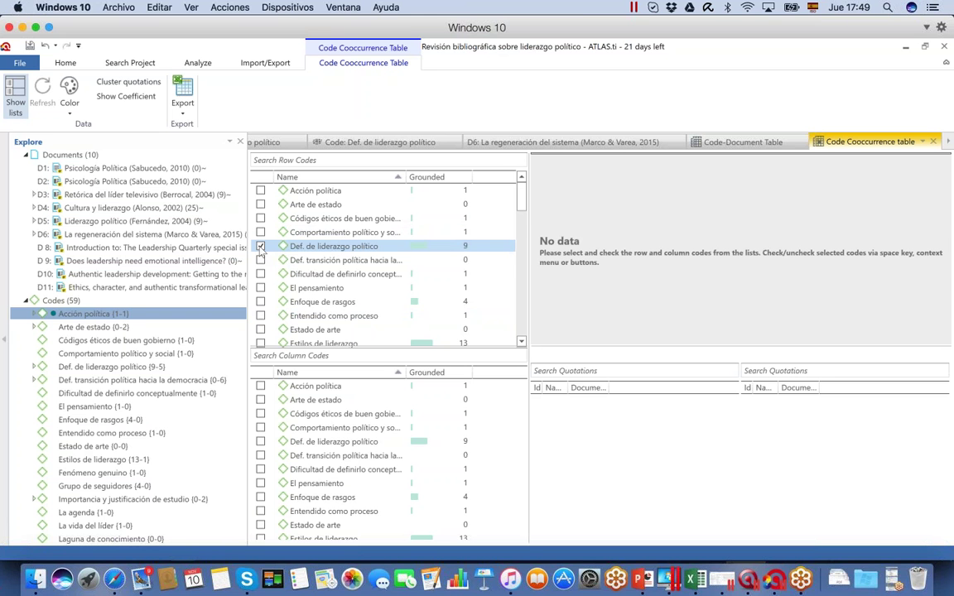
left_click(273, 442)
Include the first ten codes, from Acción política to Entendido como proceso, as column codes in the Code Cooccurrence Table
left_click(261, 386)
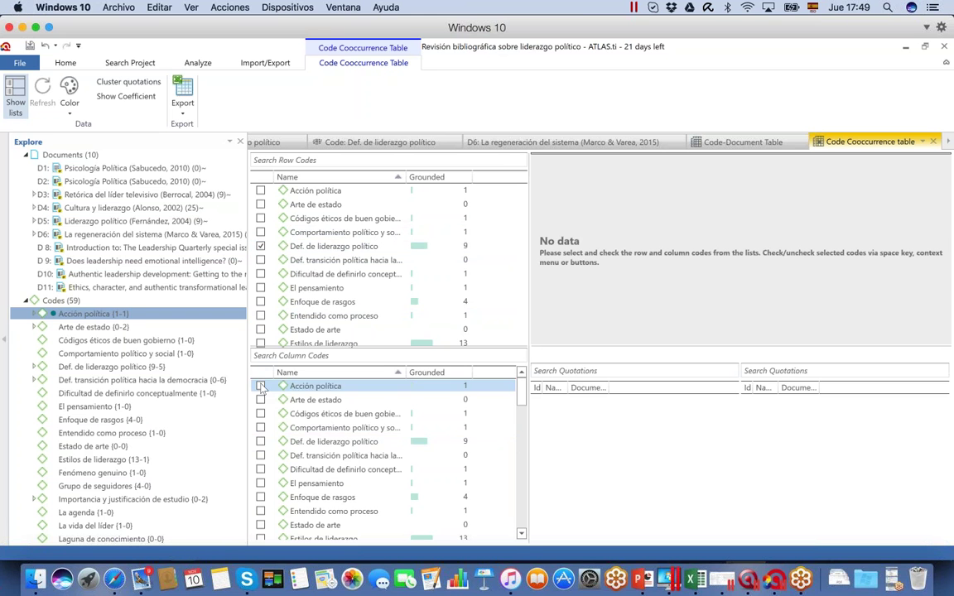
left_click(261, 386)
left_click(260, 400)
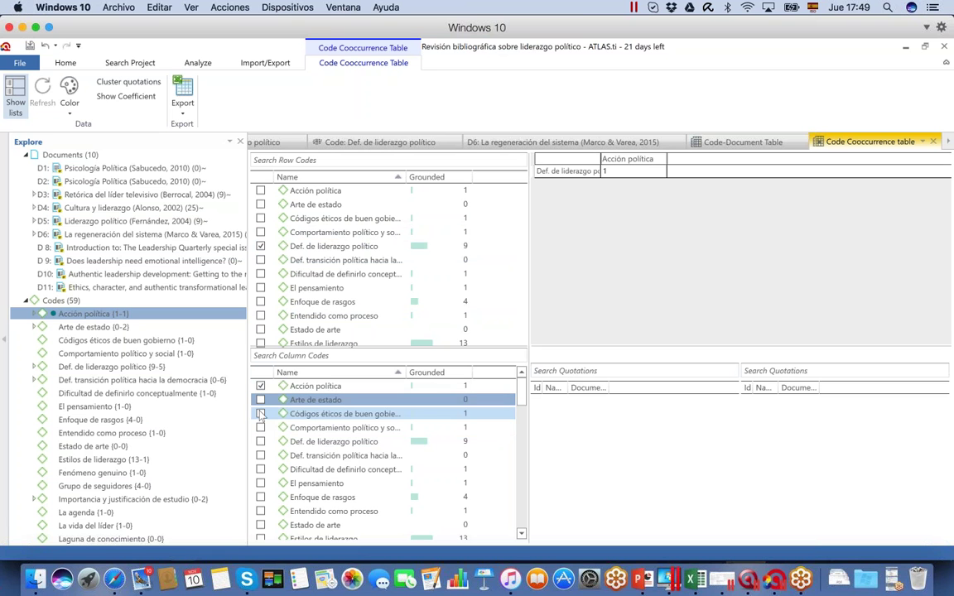
left_click(261, 400)
left_click(261, 414)
left_click(261, 428)
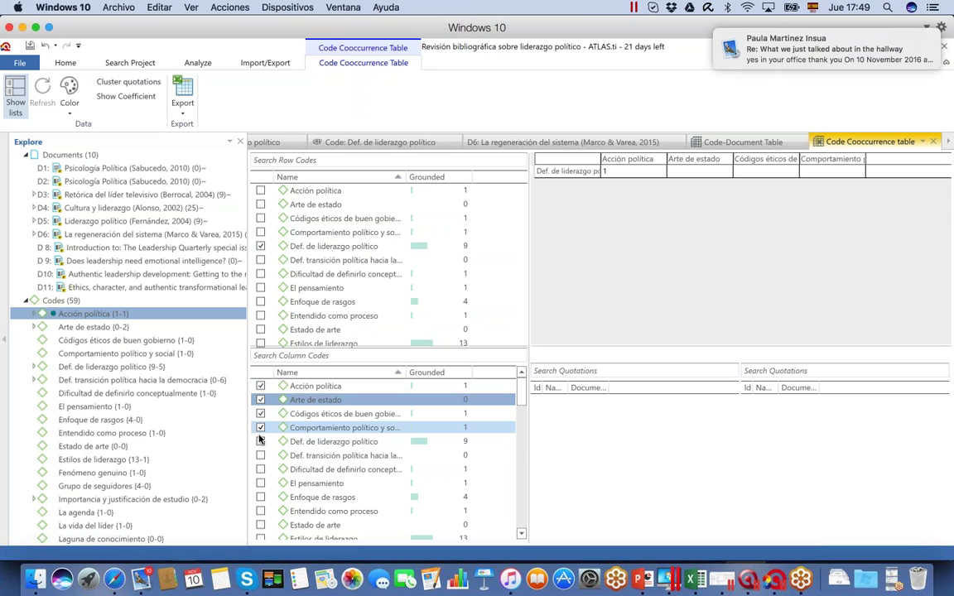
left_click(260, 441)
left_click(260, 455)
left_click(260, 456)
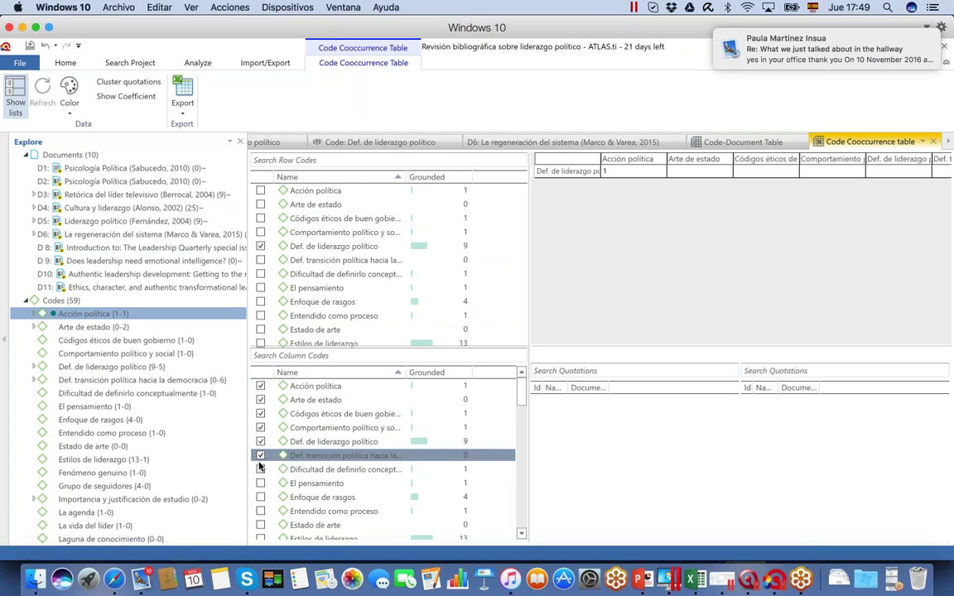
left_click(261, 469)
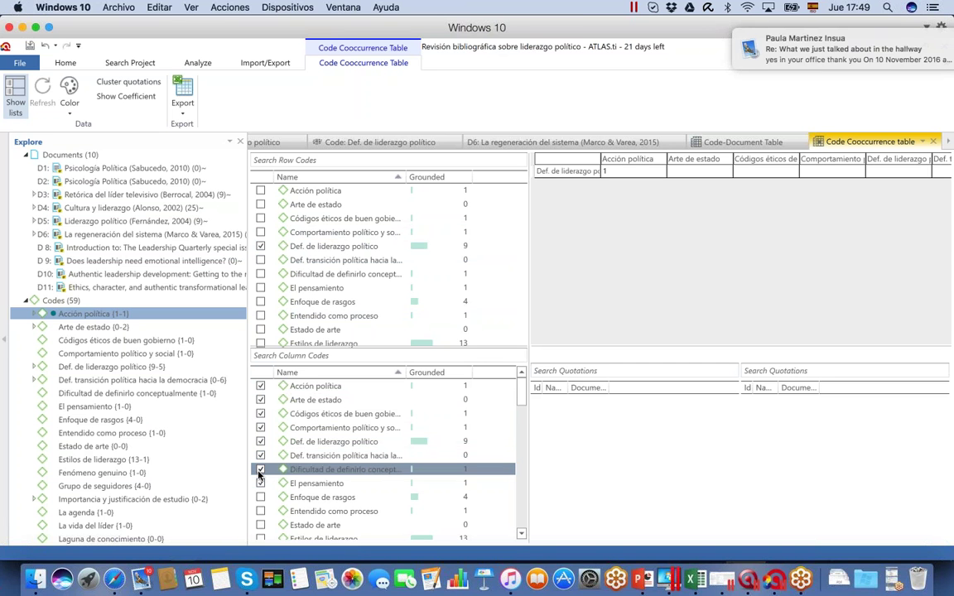
left_click(261, 483)
left_click(260, 497)
left_click(261, 510)
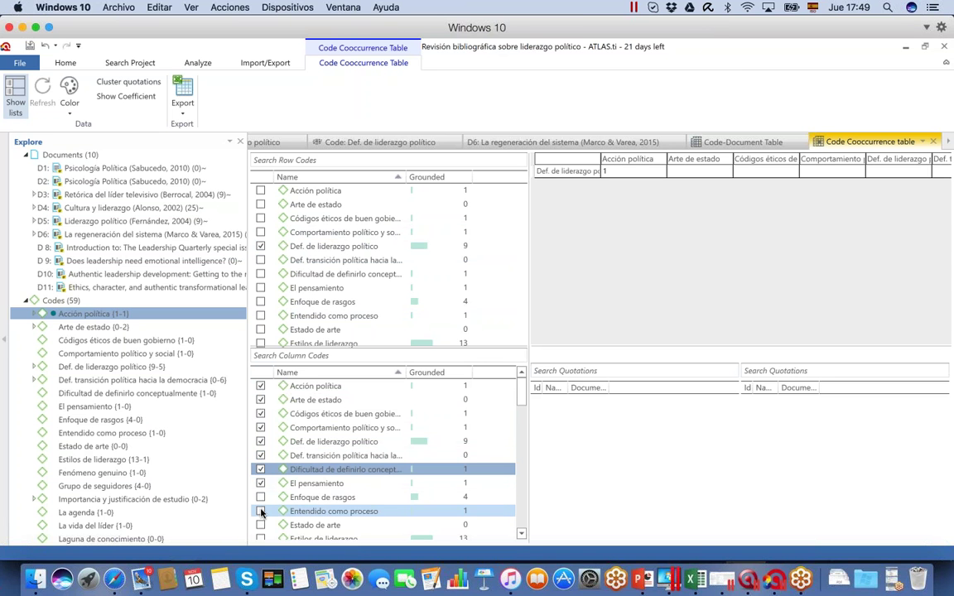
left_click(261, 497)
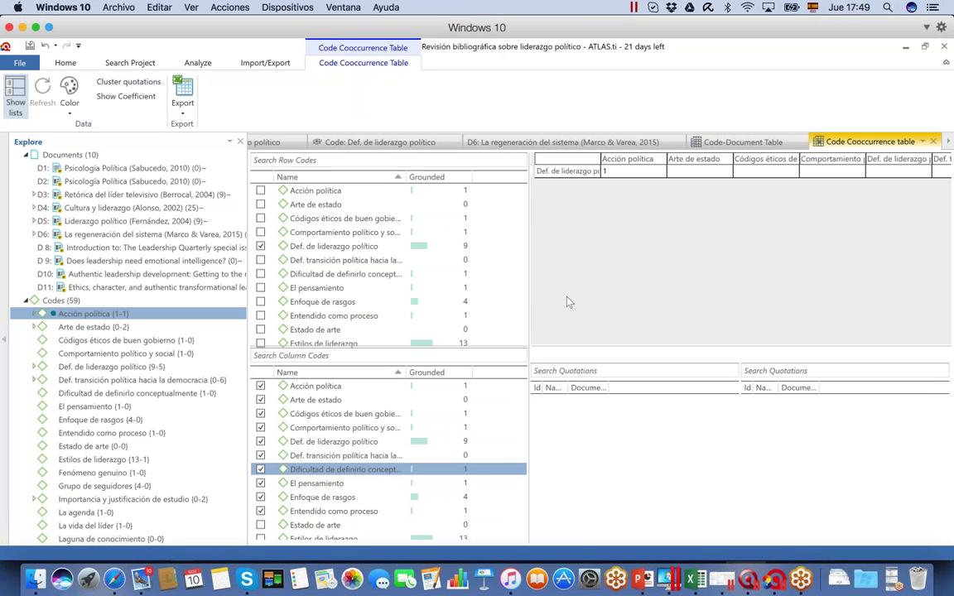
Widen the cooccurrence results and row labels, and open quotation 5:2, shared by Acción política and Def. de liderazgo político, in its document
left_click_drag(529, 307, 481, 307)
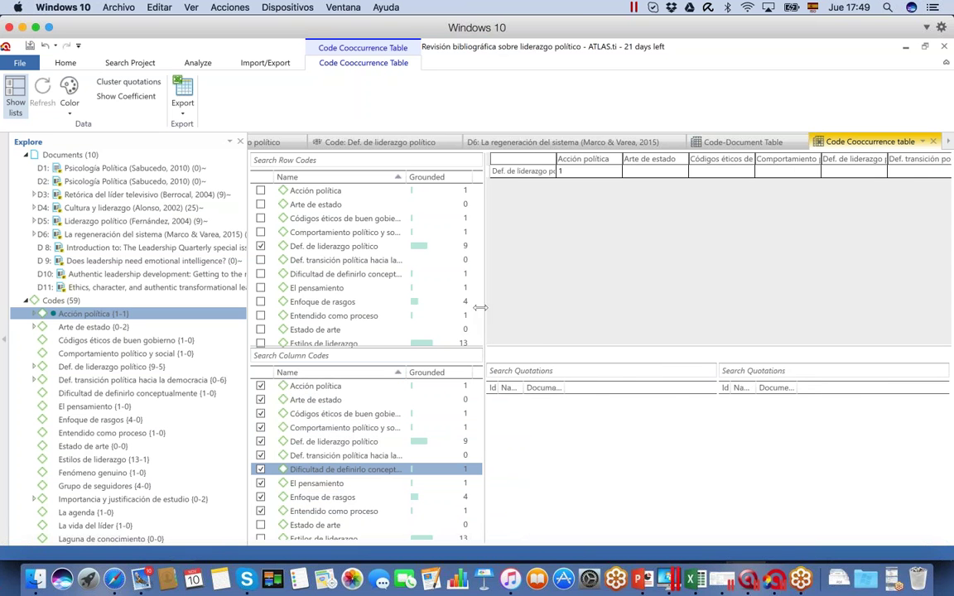
left_click(563, 170)
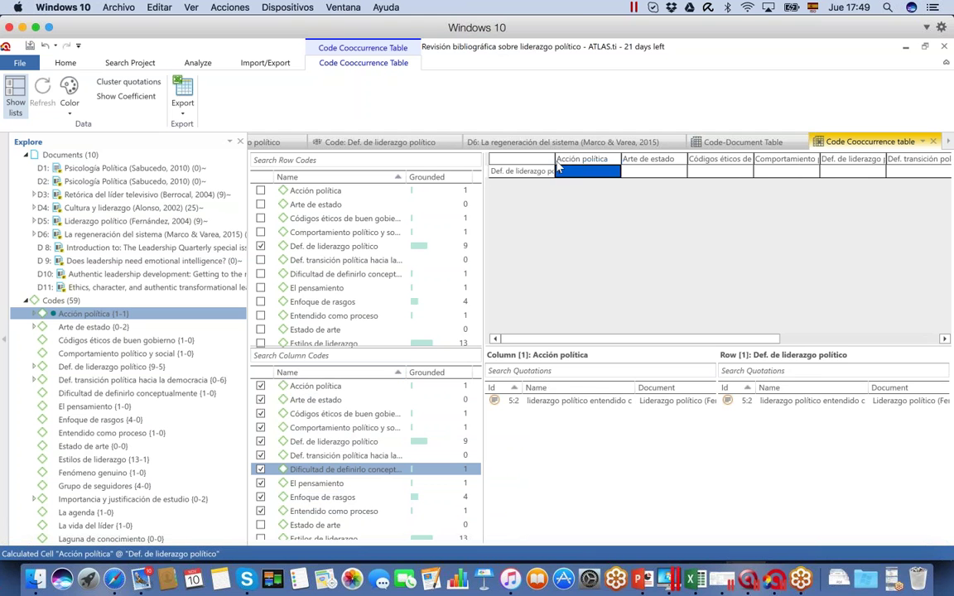
left_click_drag(554, 160, 571, 161)
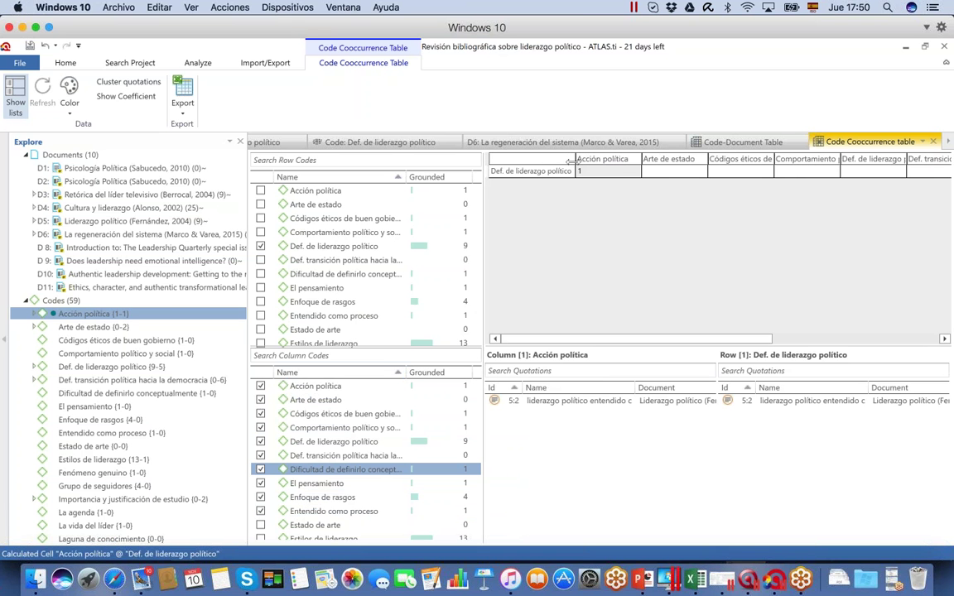
mouse_move(594, 174)
left_click(564, 403)
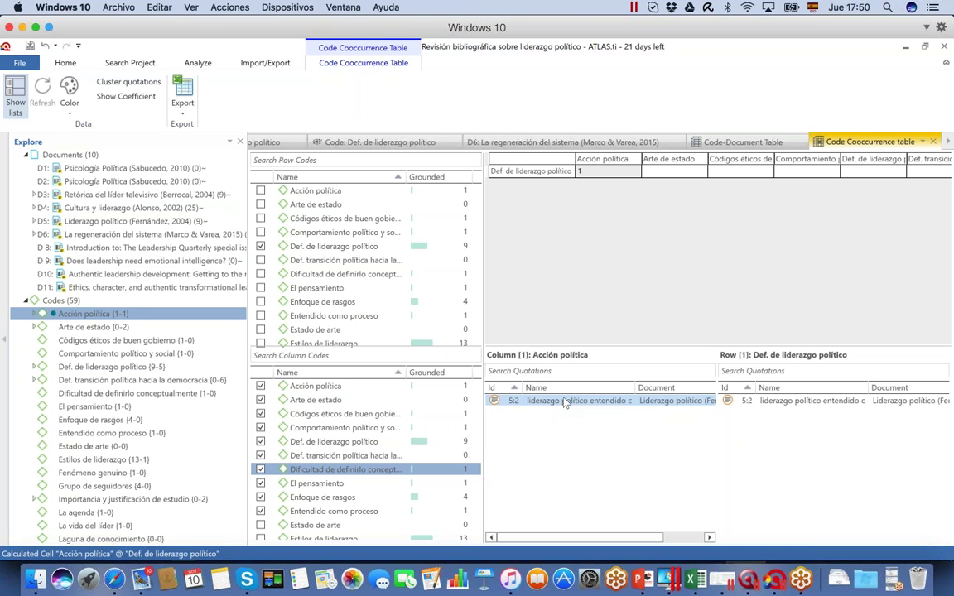
double_click(564, 403)
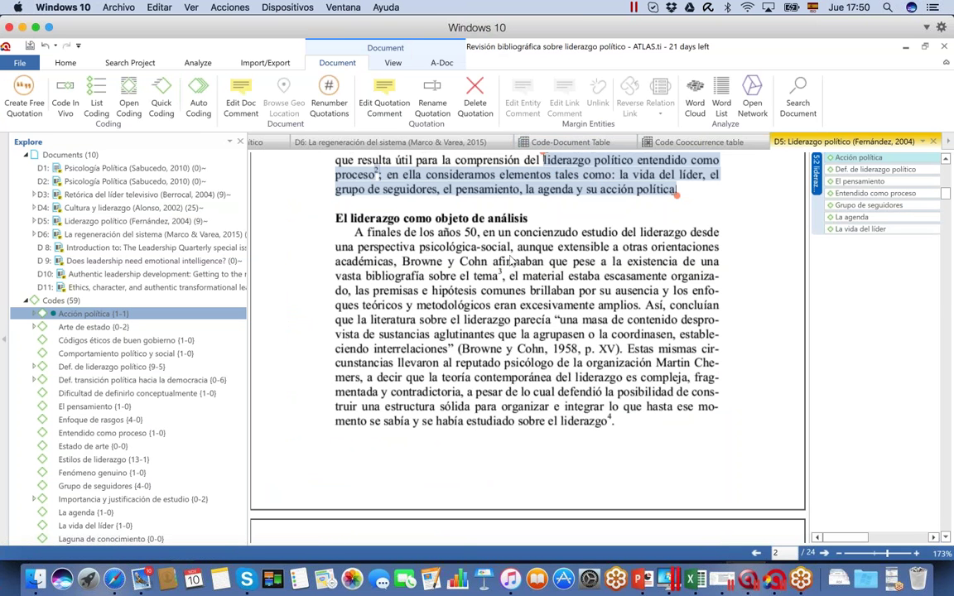
Open the Query Tool and build a query combining the codes Enfoque de rasgos and Estilos de liderazgo with the OR operator
left_click(267, 63)
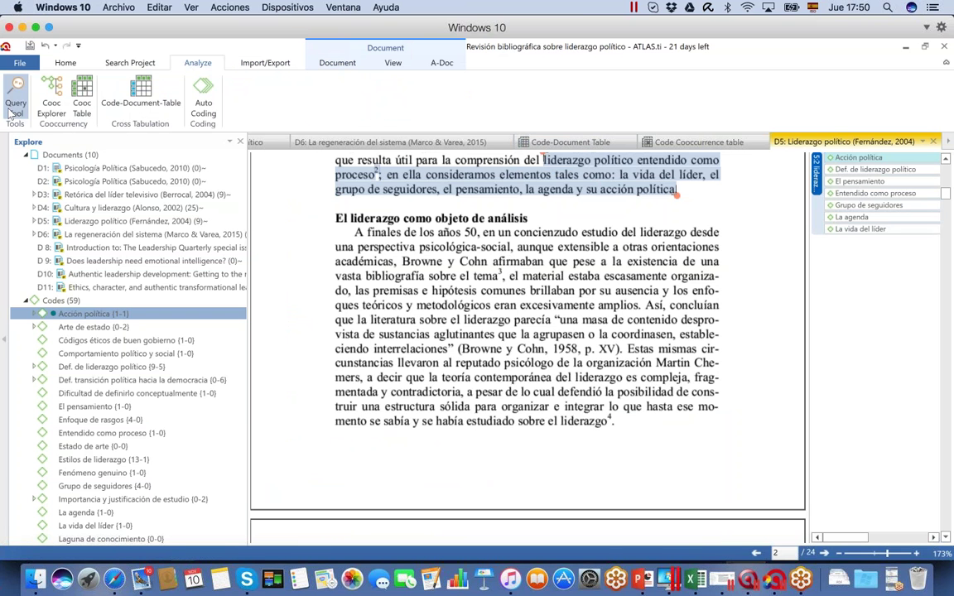
left_click(10, 114)
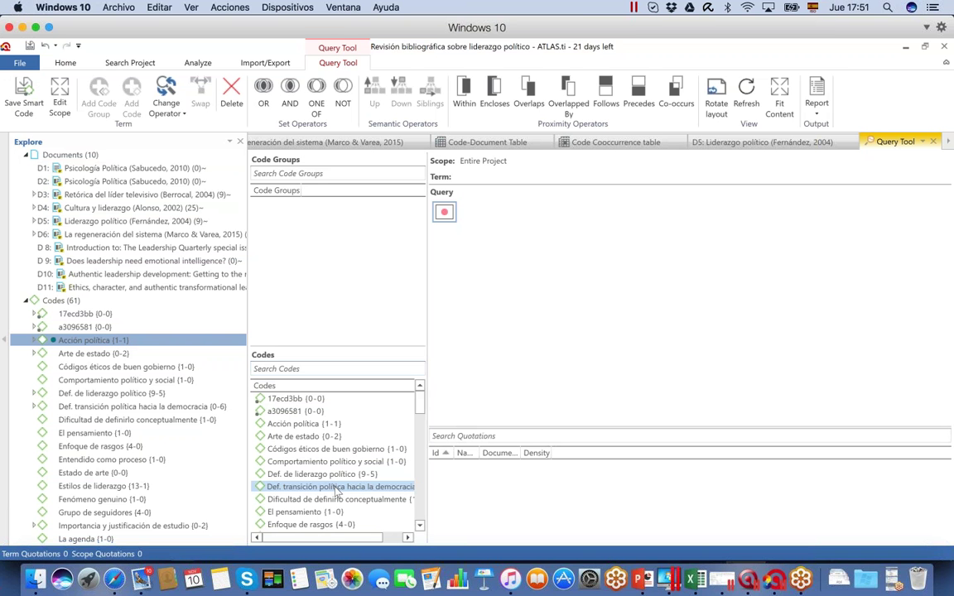
scroll(423, 415, "down", 3)
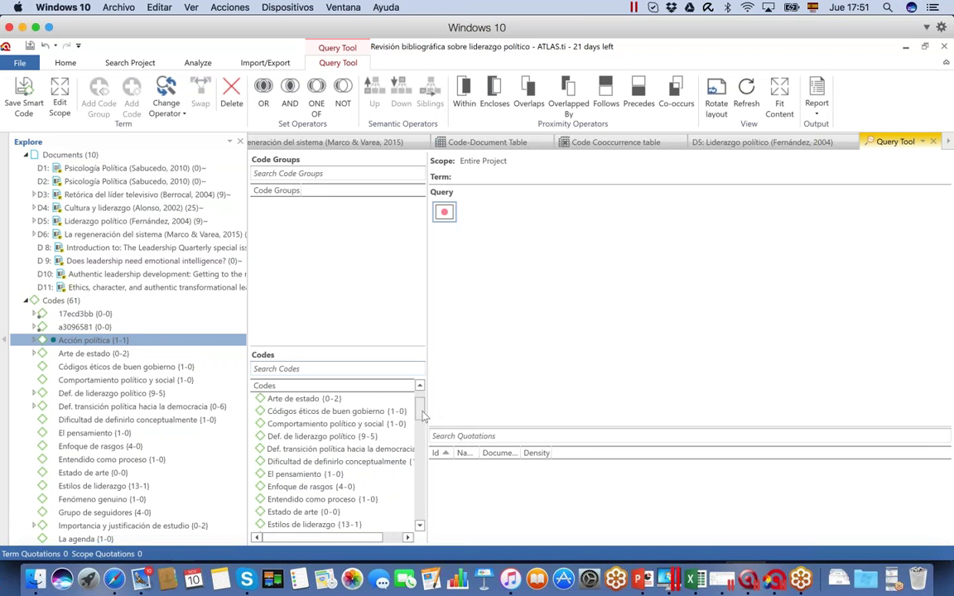
left_click_drag(423, 416, 424, 426)
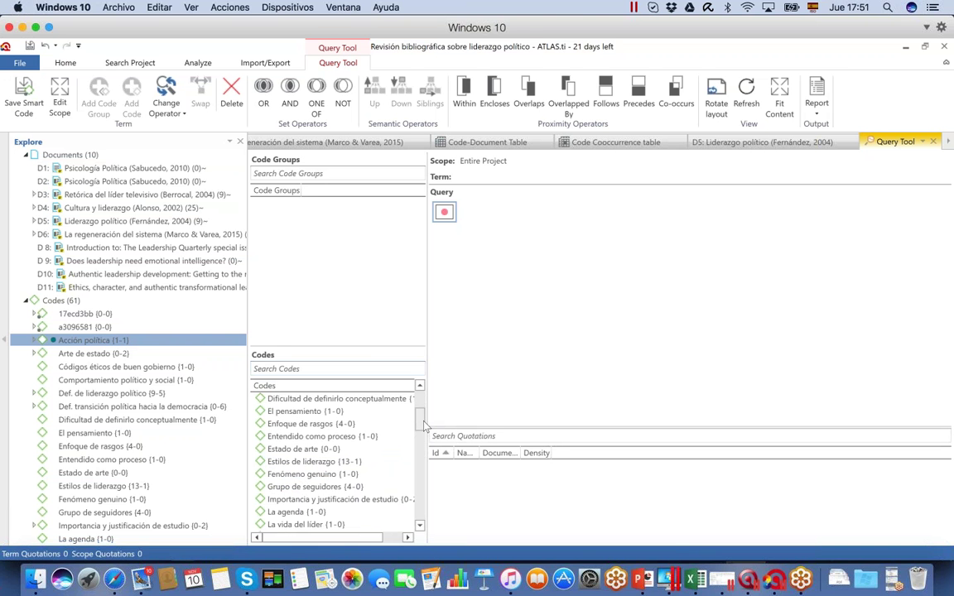
mouse_move(424, 426)
left_mouse_down()
mouse_move(422, 511)
mouse_move(421, 425)
left_mouse_up()
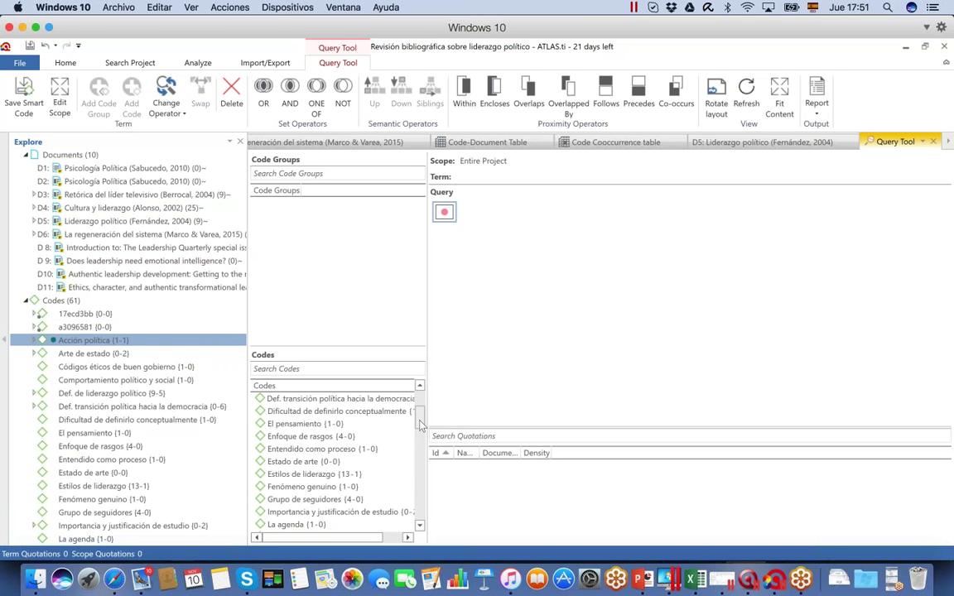
left_click(368, 436)
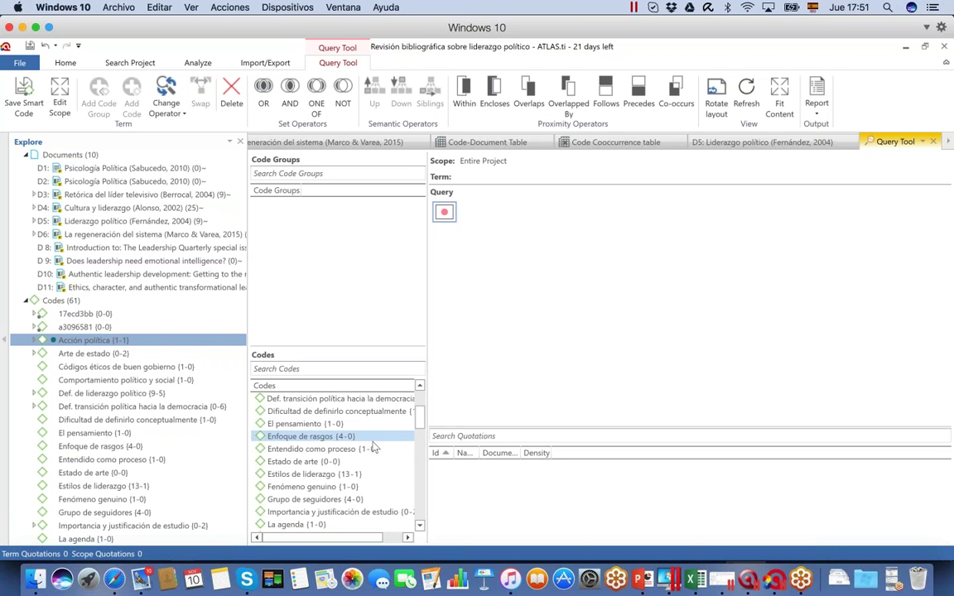
double_click(313, 436)
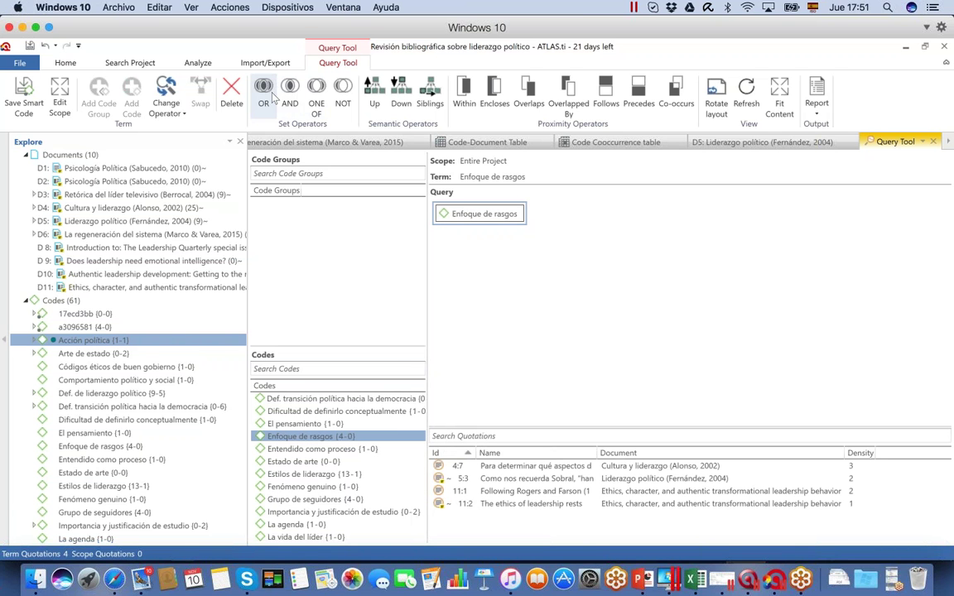
left_click(267, 95)
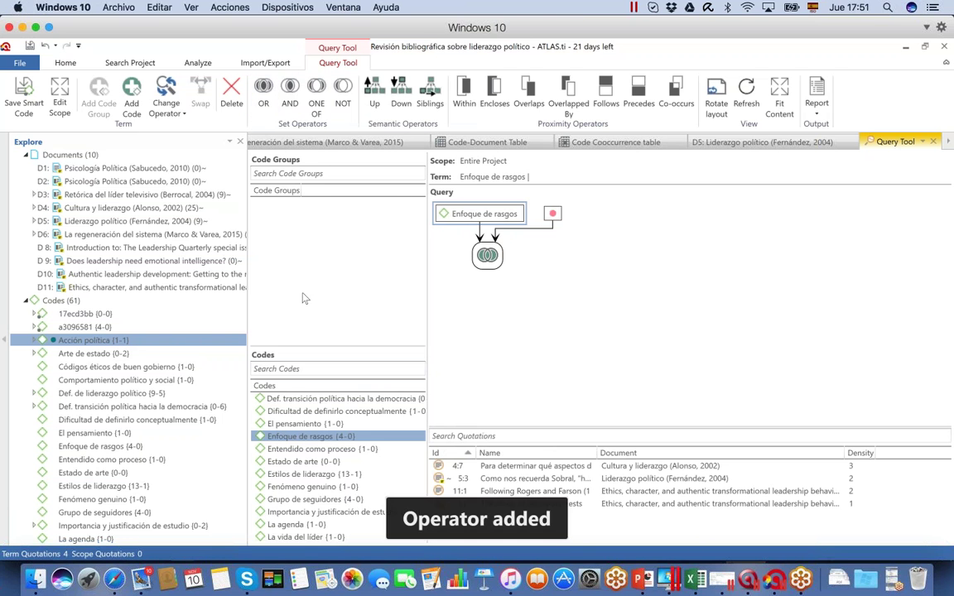
double_click(306, 473)
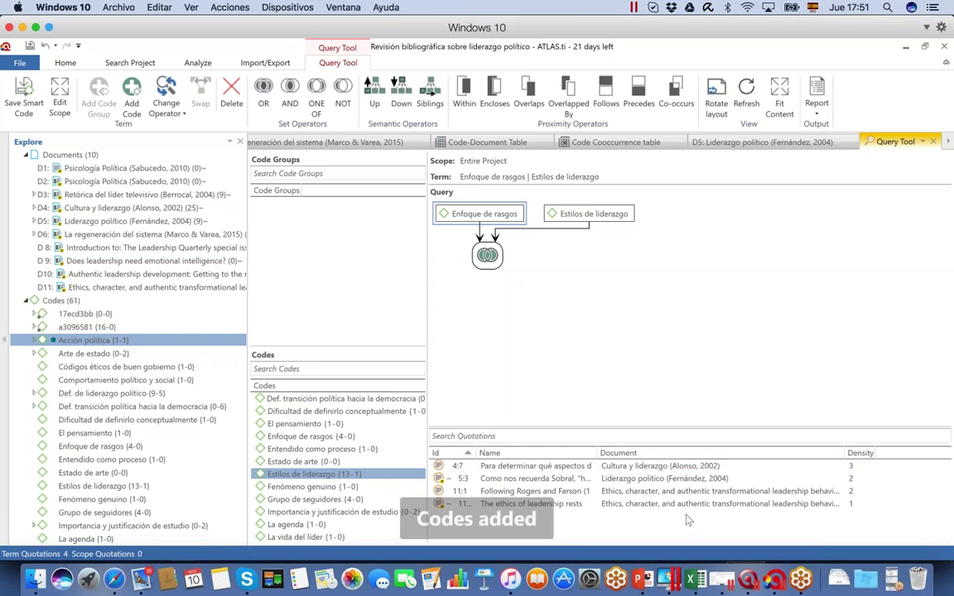
Go through the quotations listed for the query, from 5:3 to The ethics of leadership rests
left_click(645, 479)
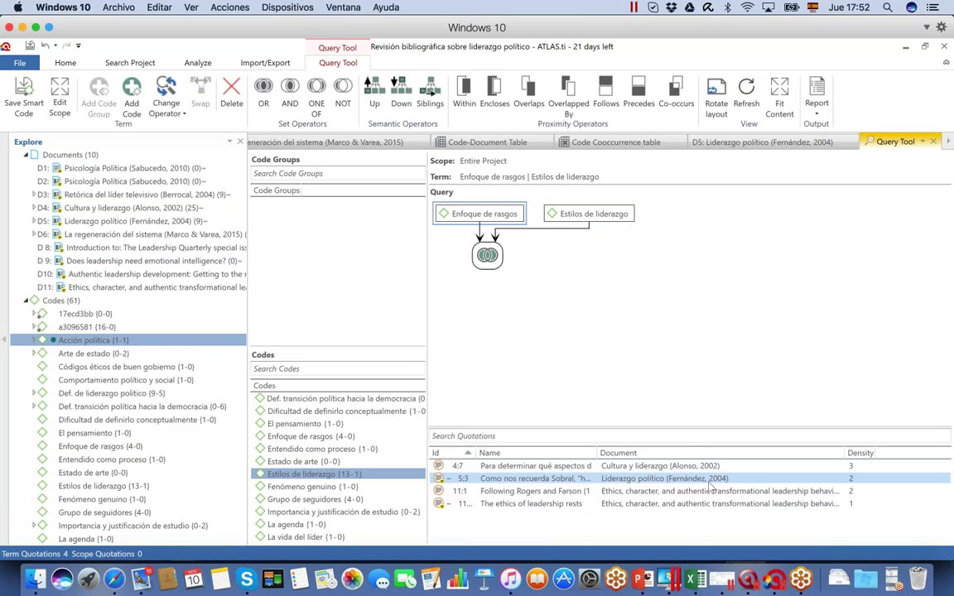
left_click(708, 491)
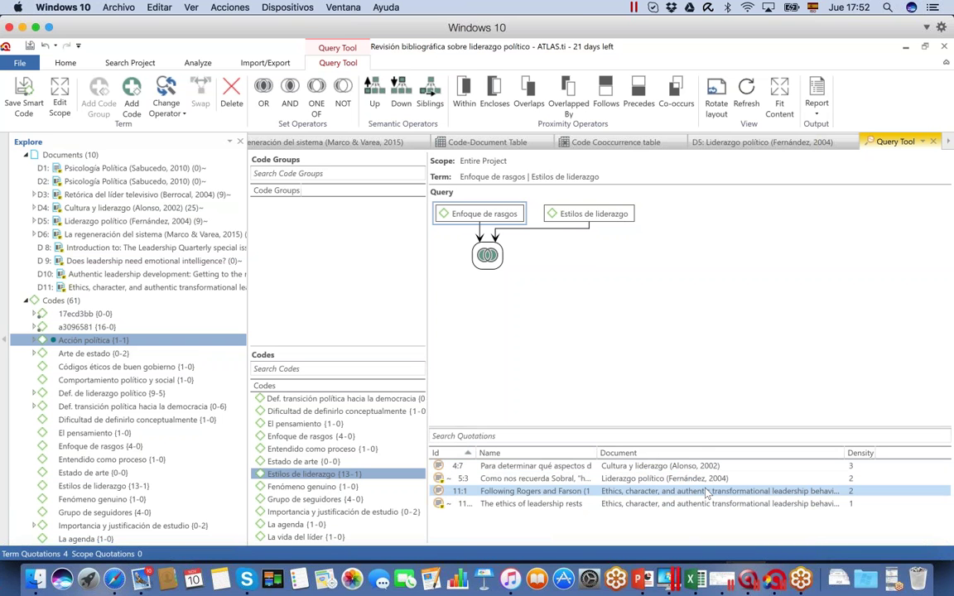
left_click(750, 505)
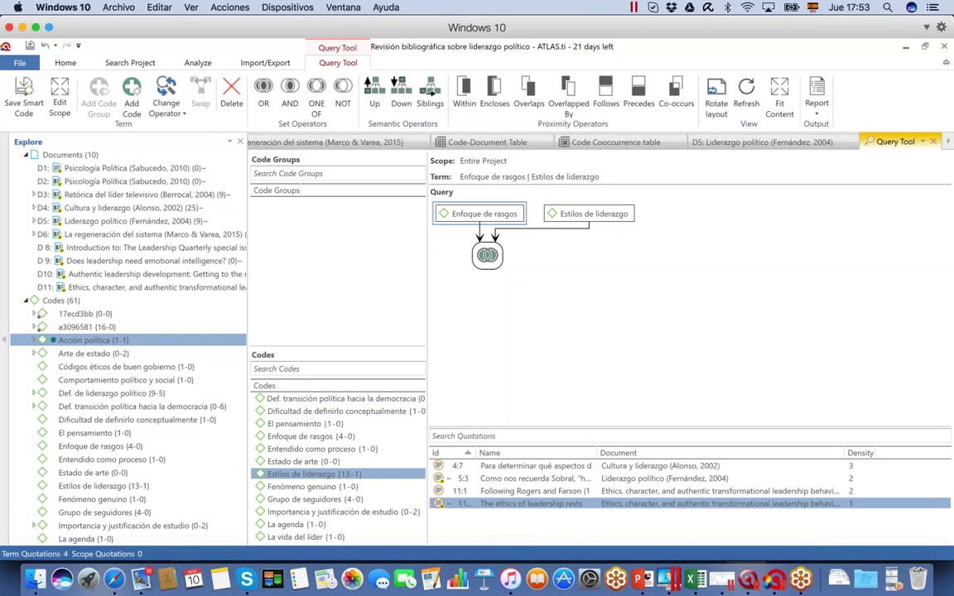
Undo the additions of both codes and the OR operator so the query is empty again
left_click(60, 65)
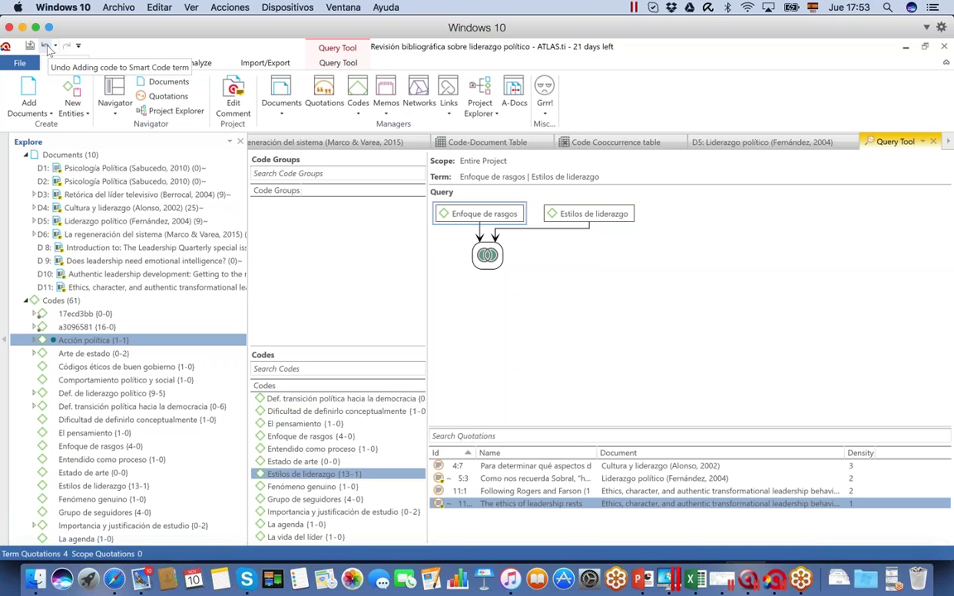
left_click(45, 48)
left_click(45, 48)
left_click(46, 48)
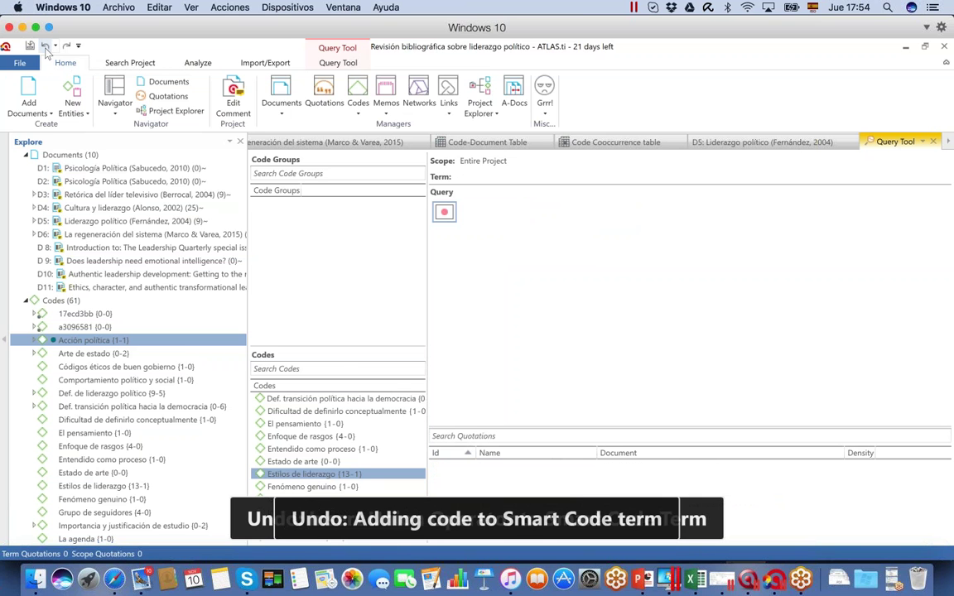
Undo the last Auto Coding through the action history and redo the most recently undone action
left_click(45, 48)
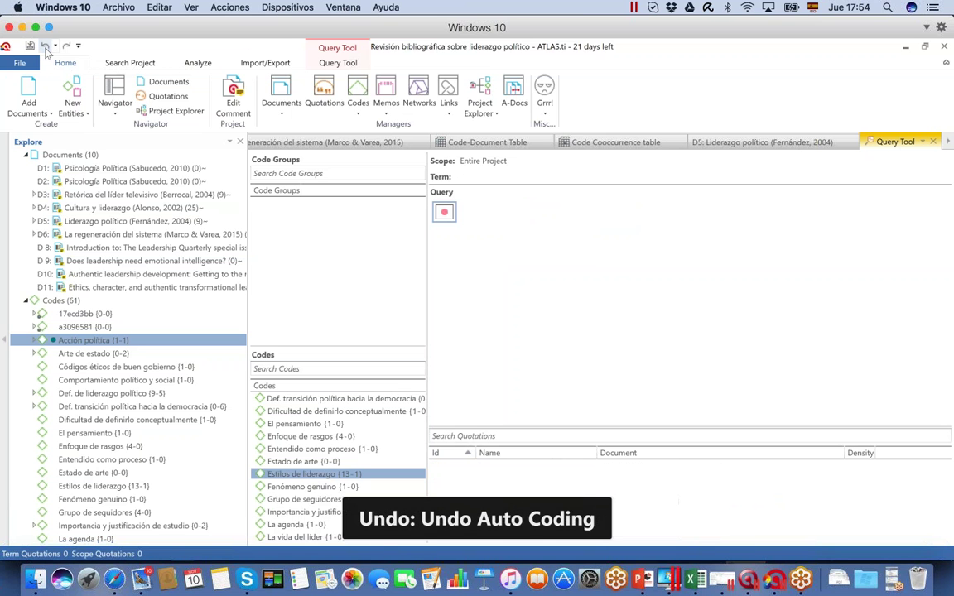
left_click(47, 51)
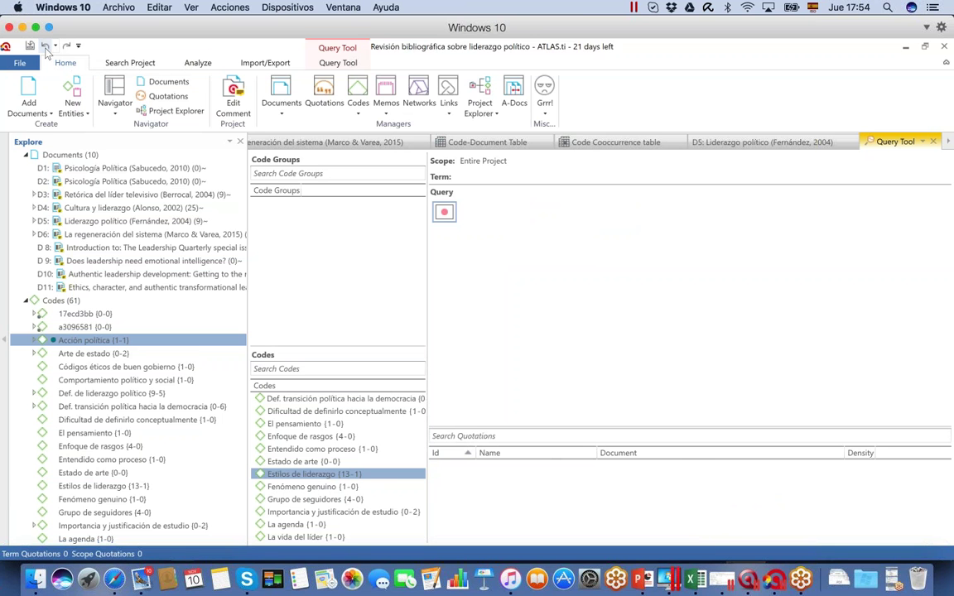
left_click(47, 51)
left_click(67, 47)
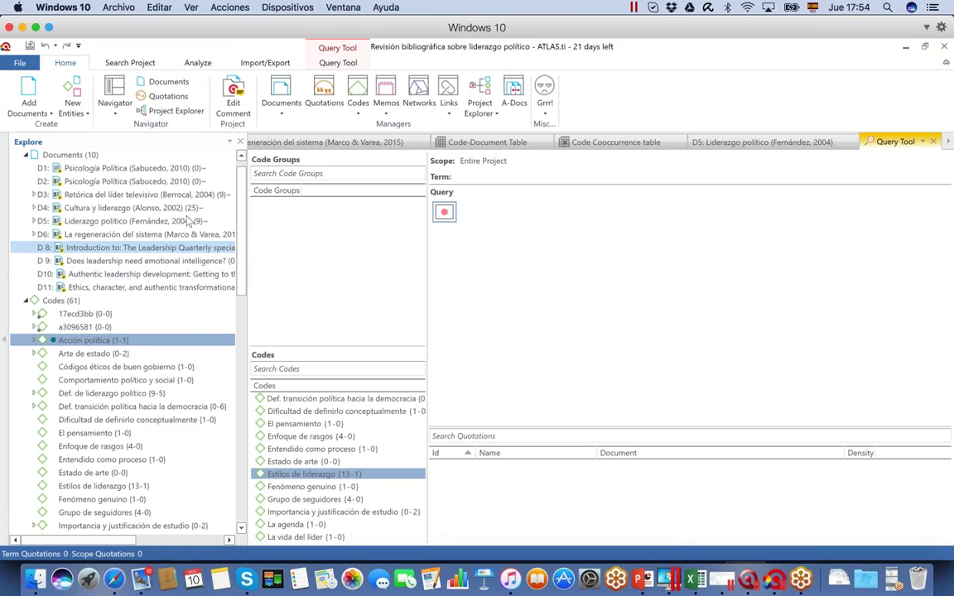
Open document D2, Psicología Política, and document D3, Retórica del líder televisivo, for viewing
double_click(91, 182)
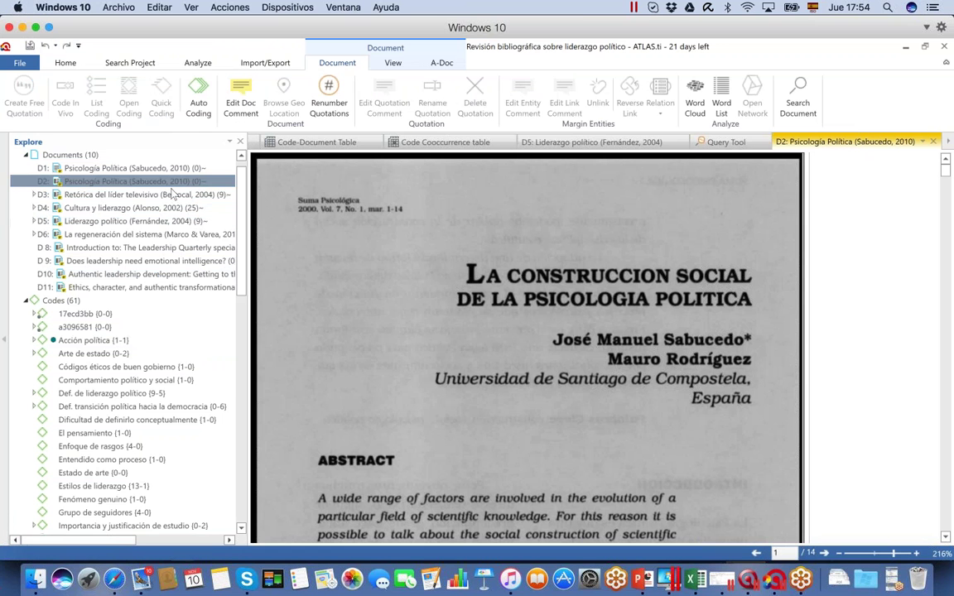
left_click(160, 196)
double_click(163, 196)
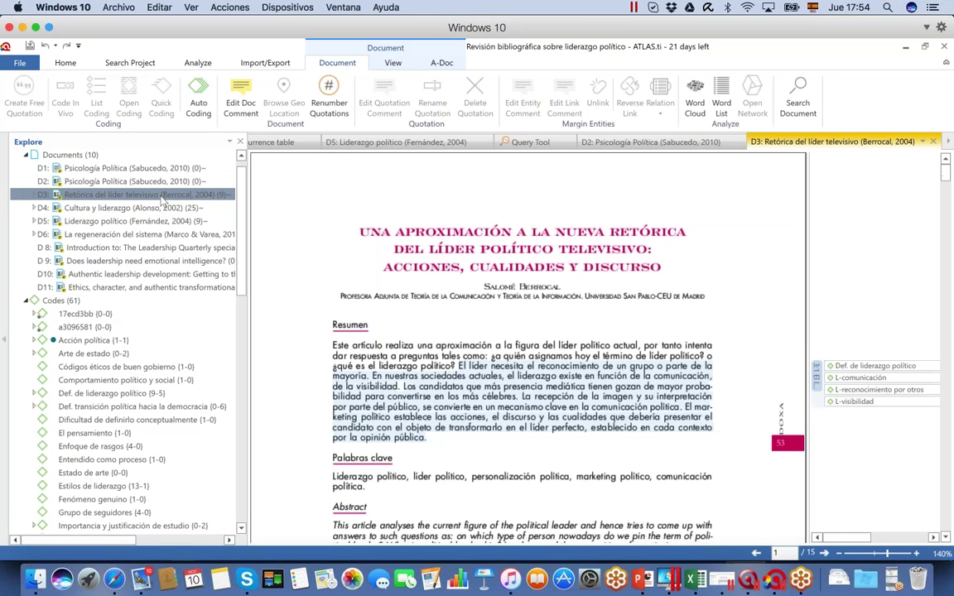
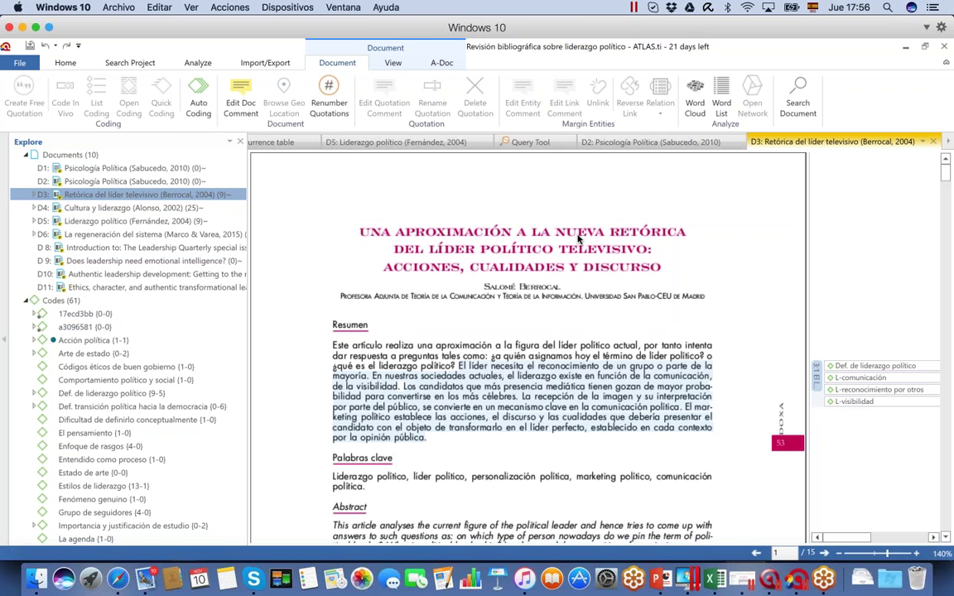
Switch to Safari and open the Premium Training page of the ATLAS.ti website
left_click(269, 64)
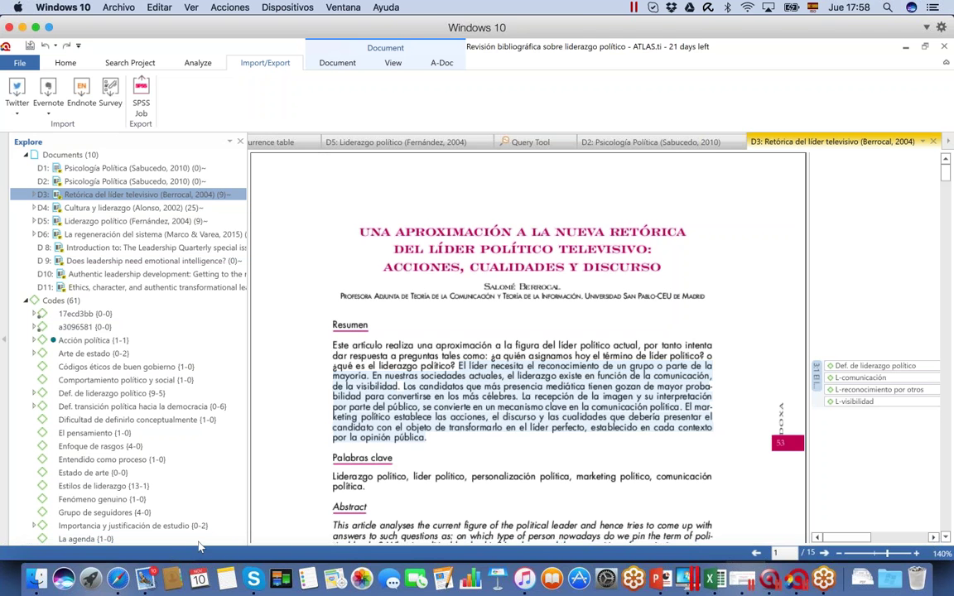
left_click(118, 578)
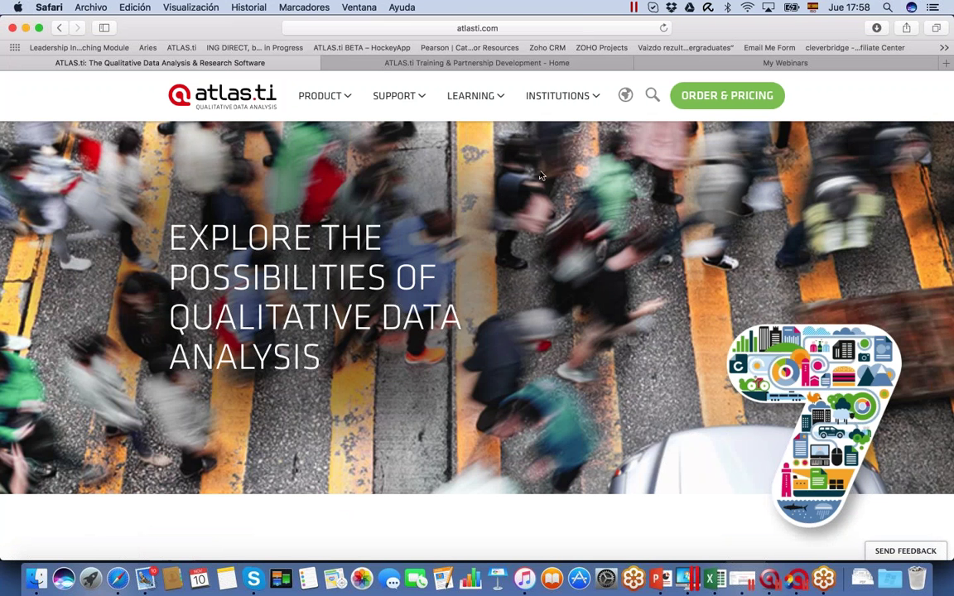
mouse_move(472, 96)
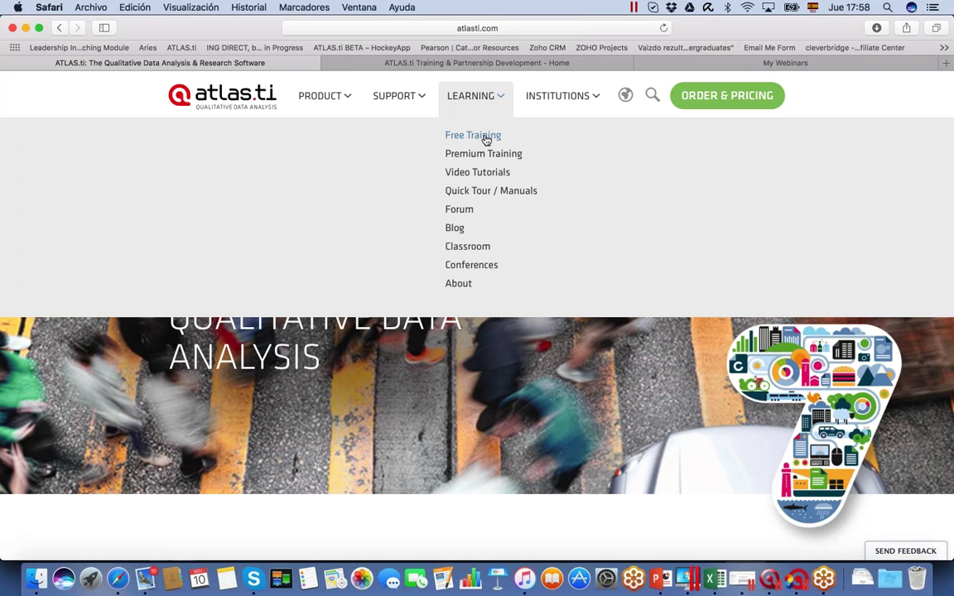
left_click(470, 156)
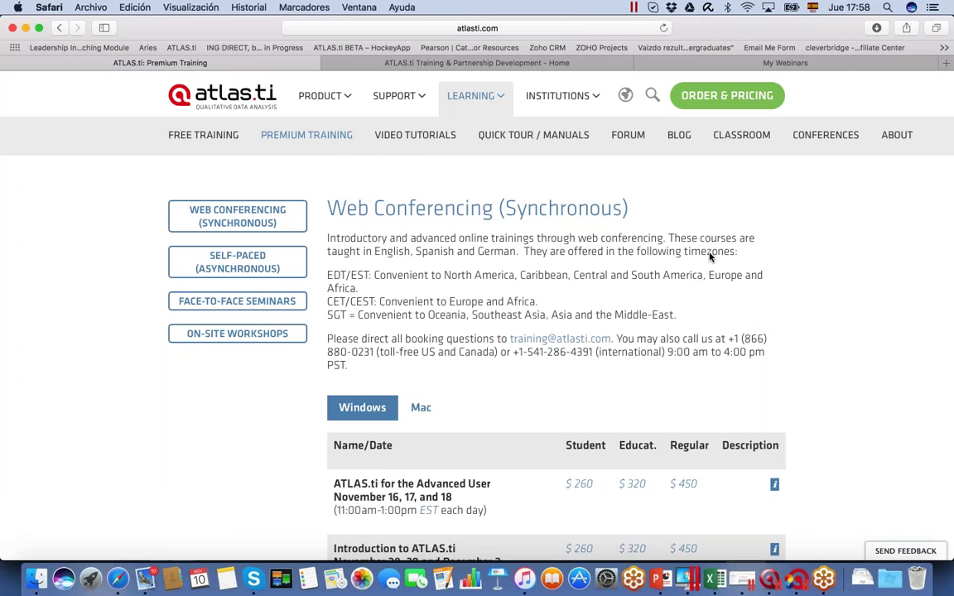
Highlight the Revisión bibliográfica con ATLAS.ti course in the web conferencing list and show the self-paced courses
scroll(709, 257, "down", 3)
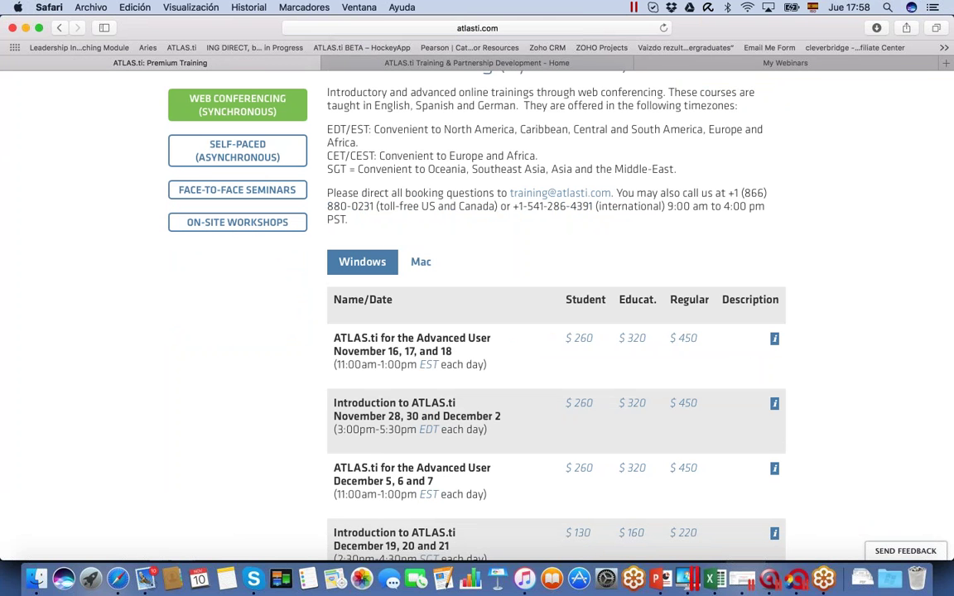
scroll(381, 404, "down", 3)
scroll(381, 405, "down", 3)
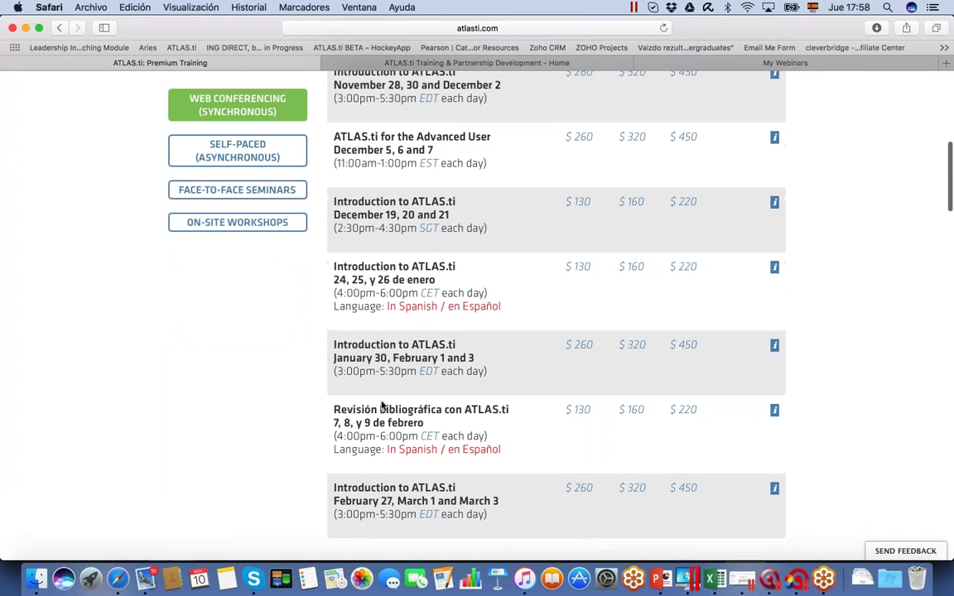
left_click_drag(334, 407, 519, 421)
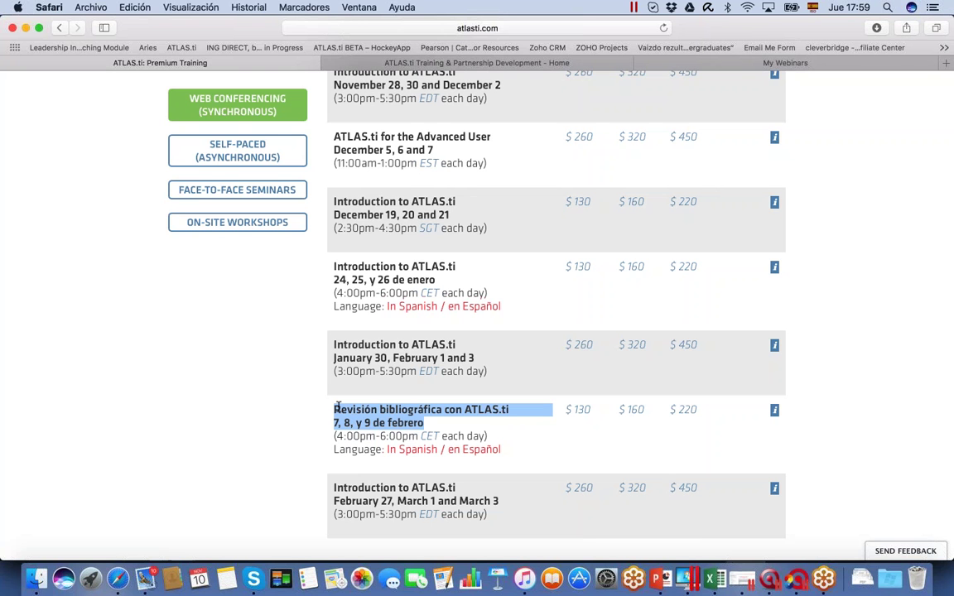
scroll(250, 159, "down", 3)
left_click(250, 159)
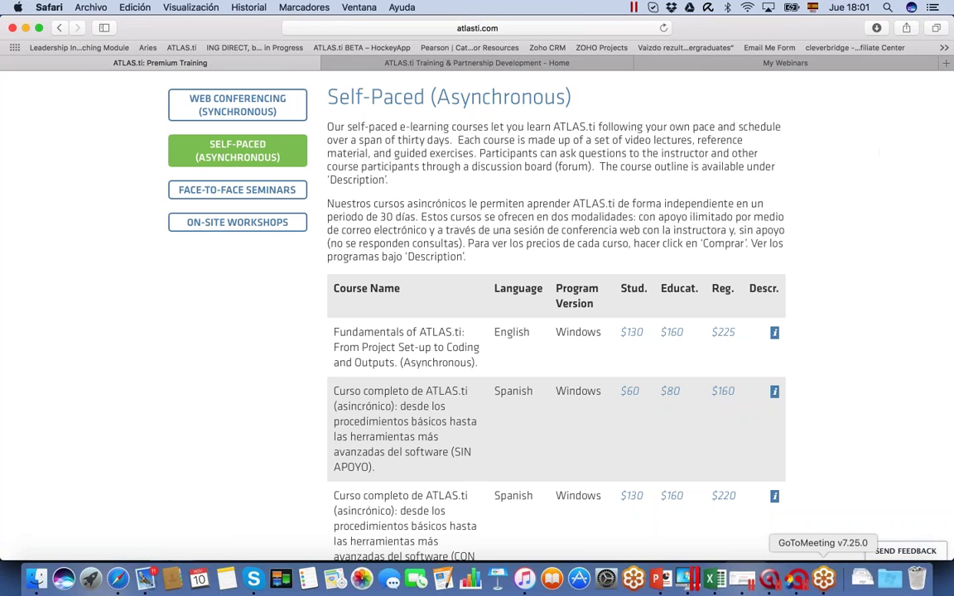
Switch back to ATLAS.ti in Windows 10 and collapse the project explorer beside document D3
left_click(687, 578)
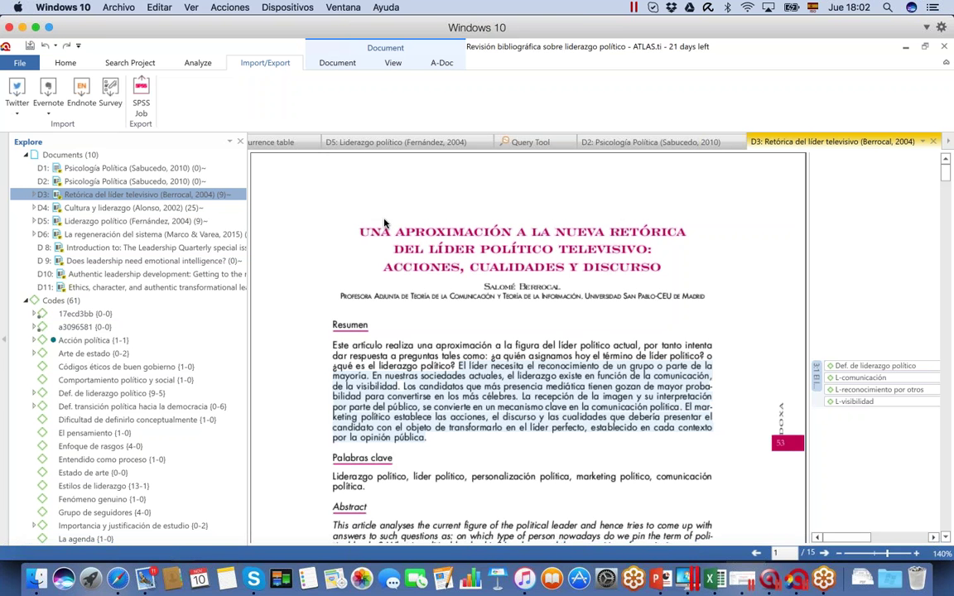
left_click_drag(458, 365, 741, 393)
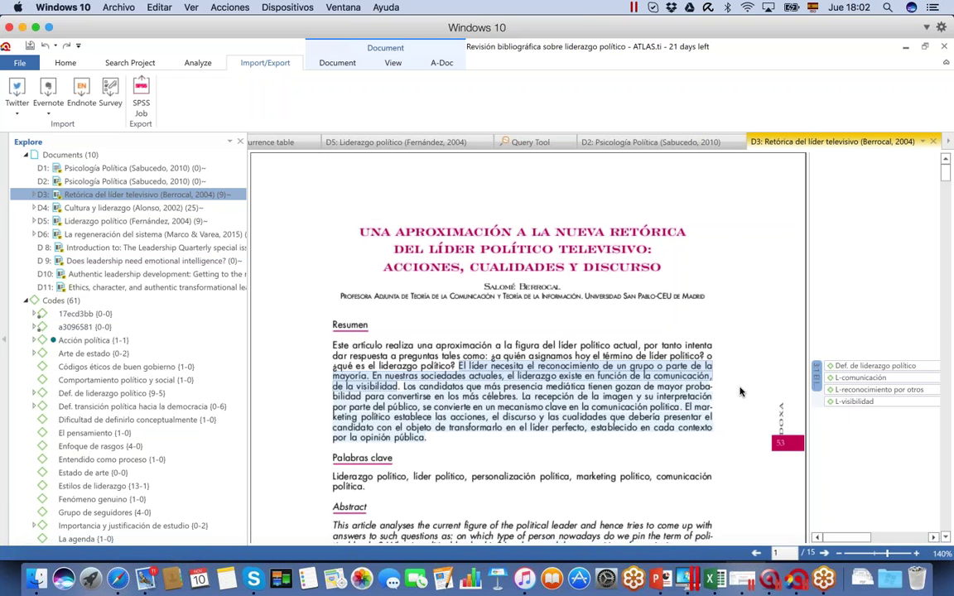
left_click(741, 392)
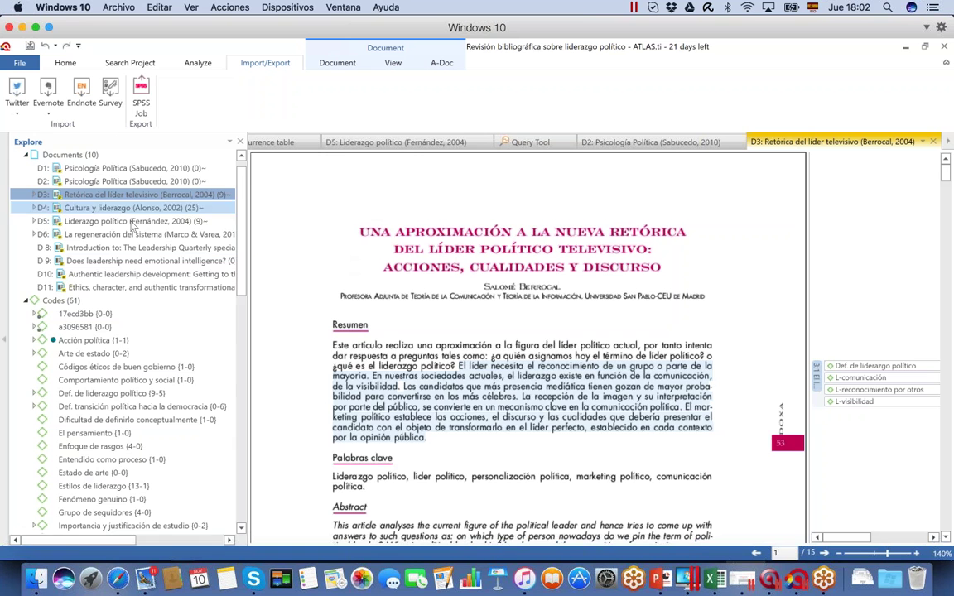
left_click(5, 341)
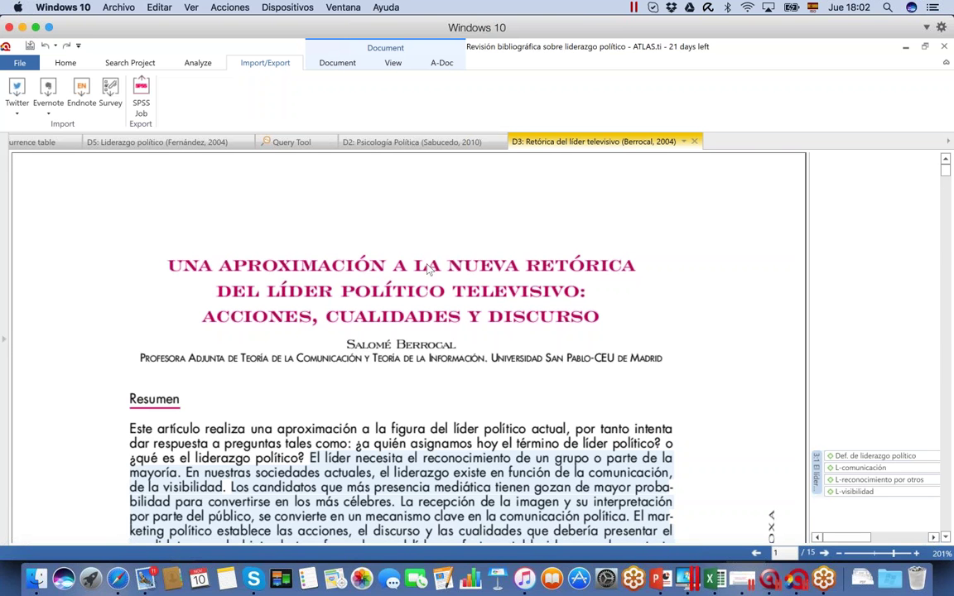
Open a new, empty Query Tool for the project
left_click(198, 62)
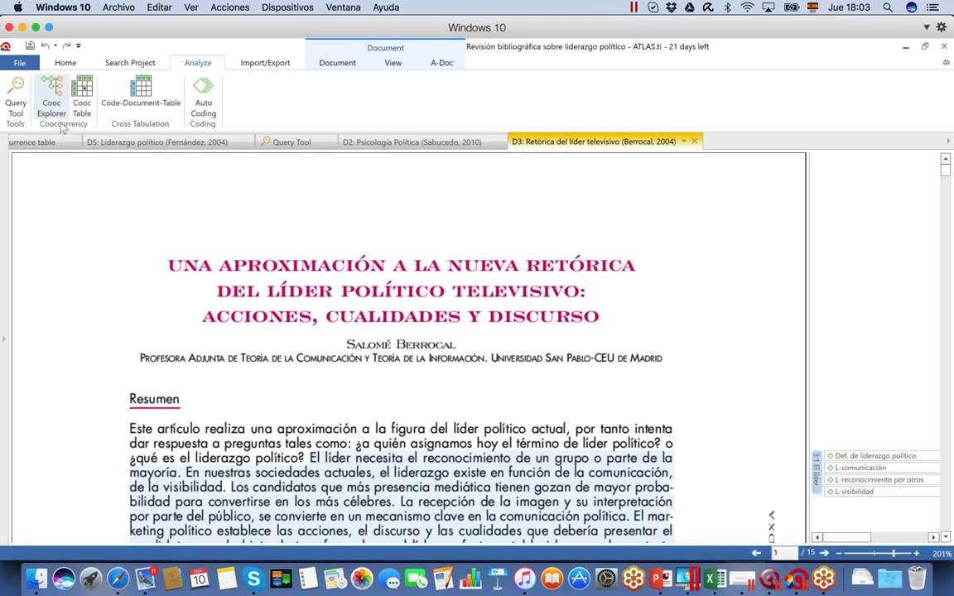
left_click(16, 106)
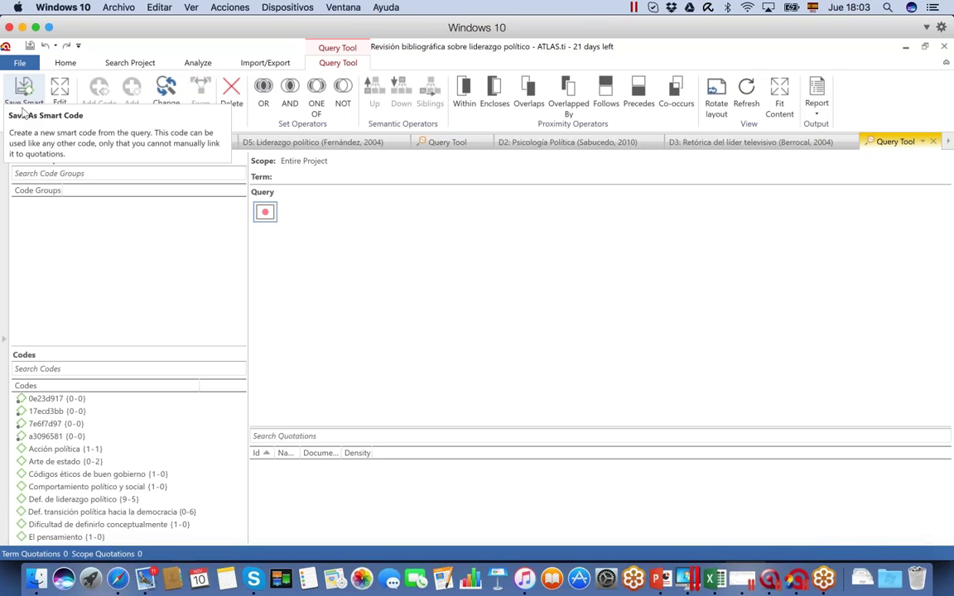
left_click(117, 425)
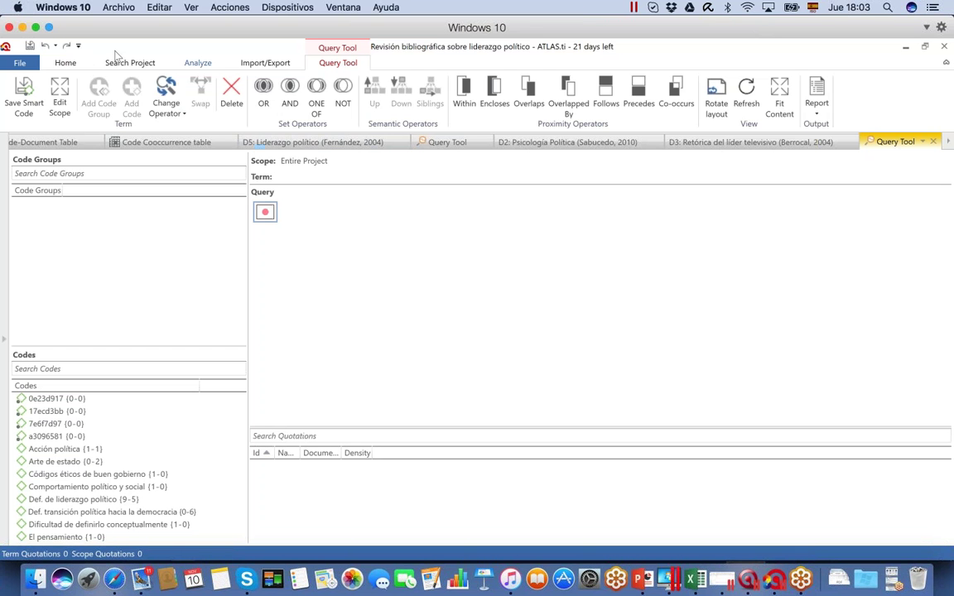
Look over the document groups in the Document Manager and close the manager
left_click(65, 63)
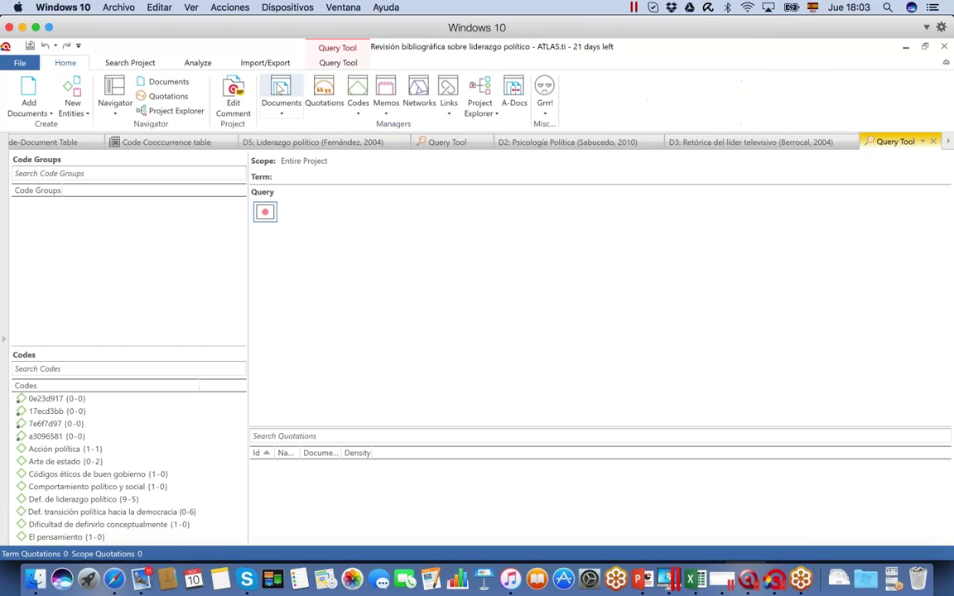
left_click(280, 91)
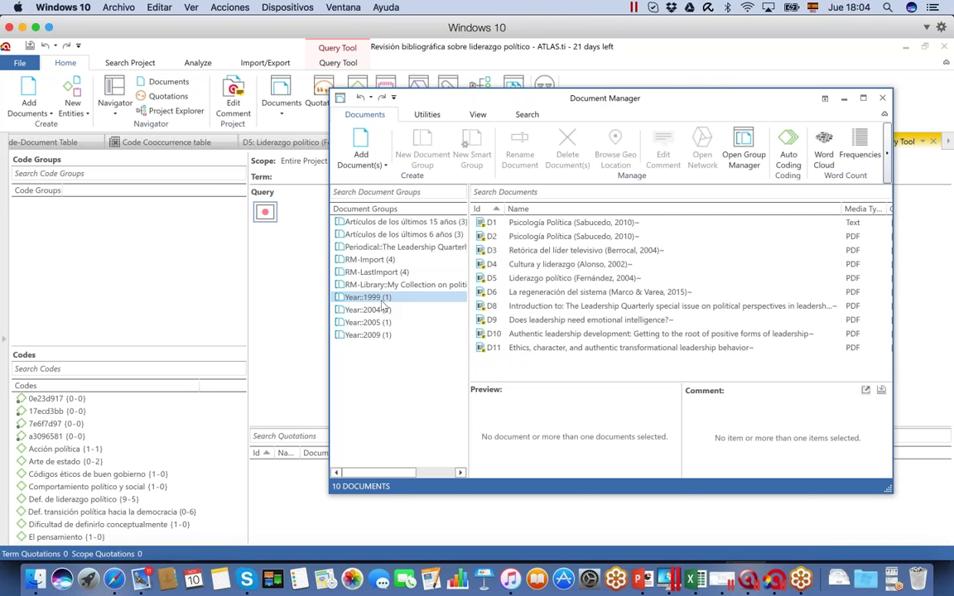
key("Up")
key("Up")
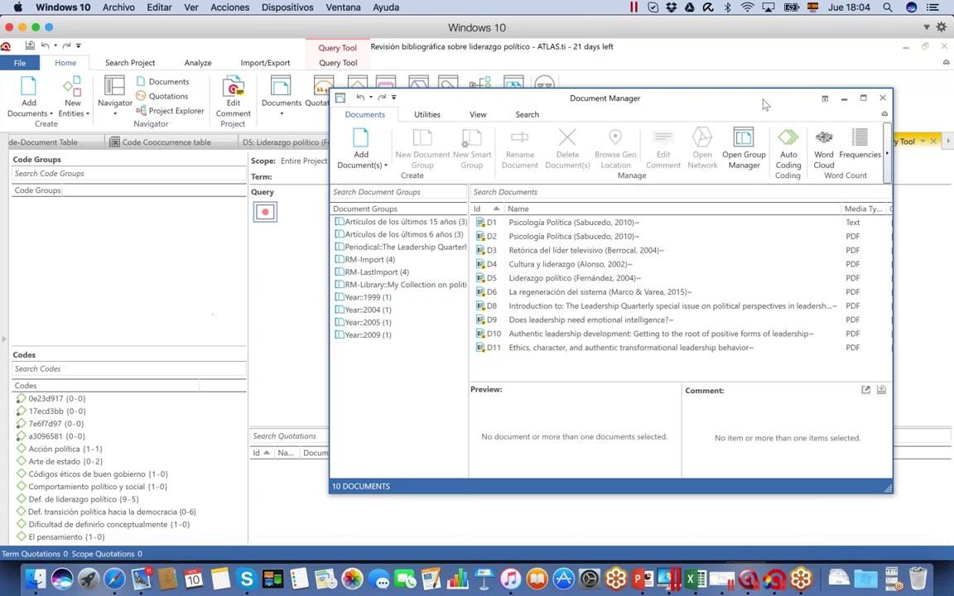
left_click(882, 98)
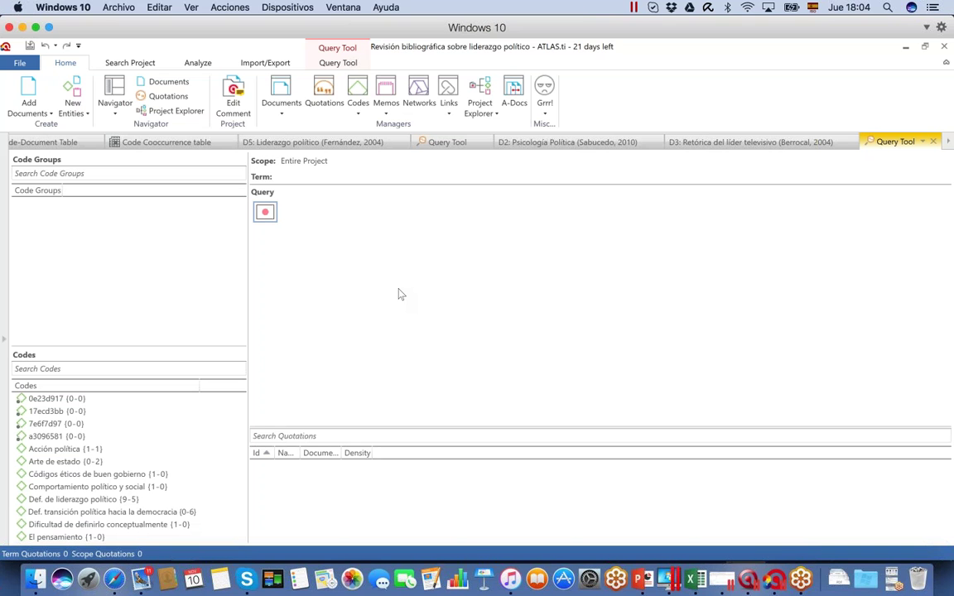
Open another Query Tool and limit its scope to the document group Year::1999
left_click(210, 64)
left_click(16, 101)
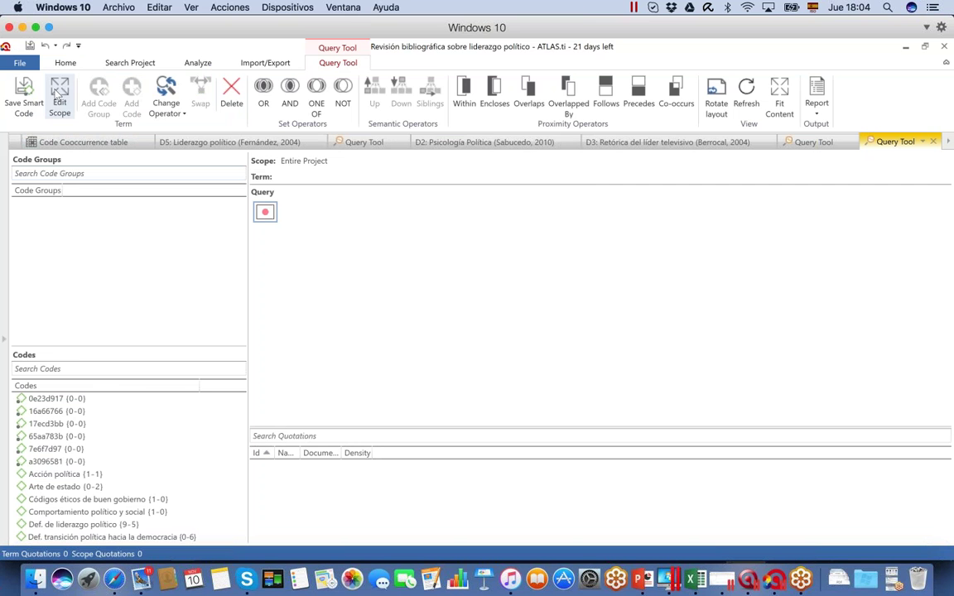
left_click(57, 96)
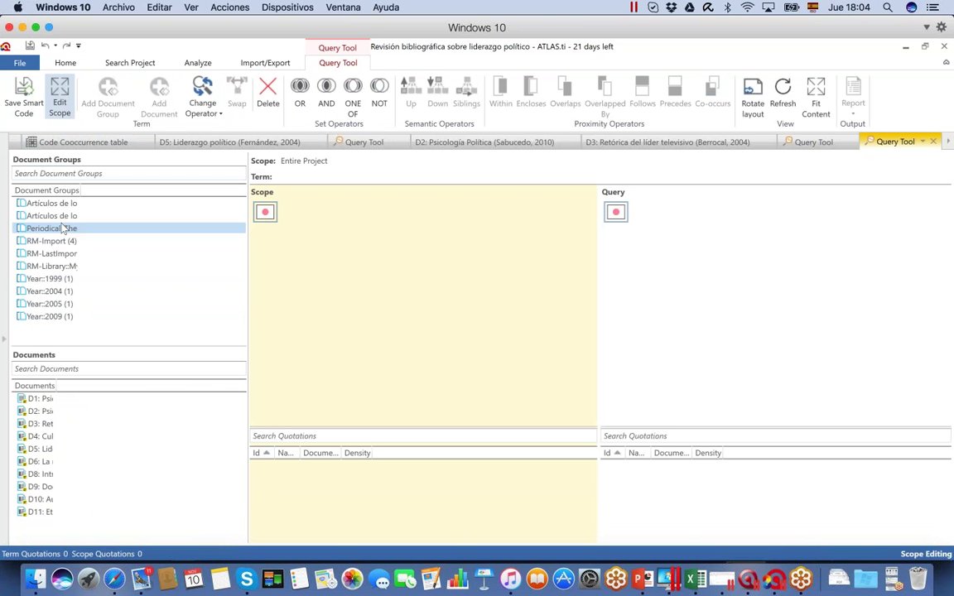
double_click(23, 283)
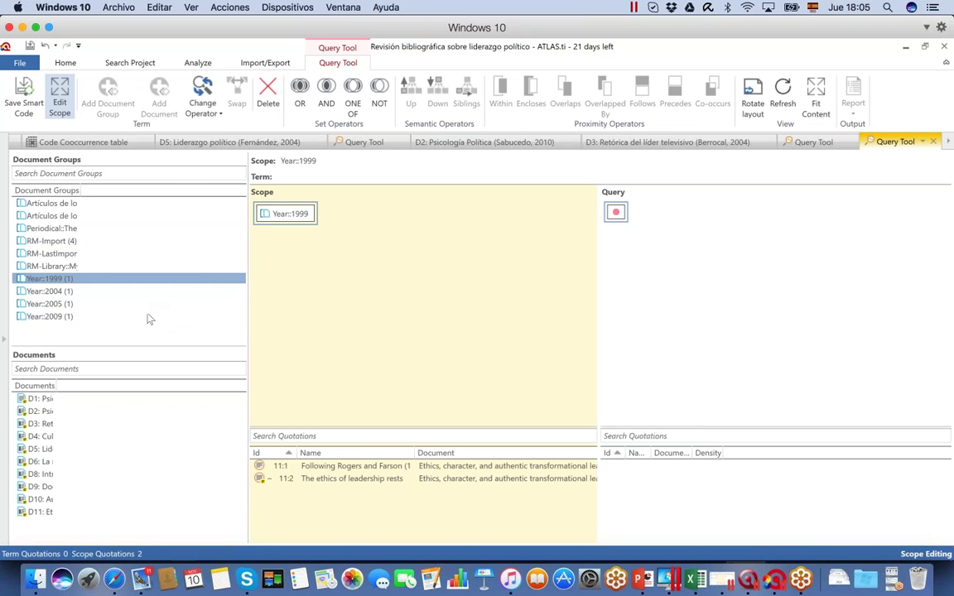
Add the code Def. de liderazgo político as the query term in the Query Tool that covers the entire project
left_click(815, 142)
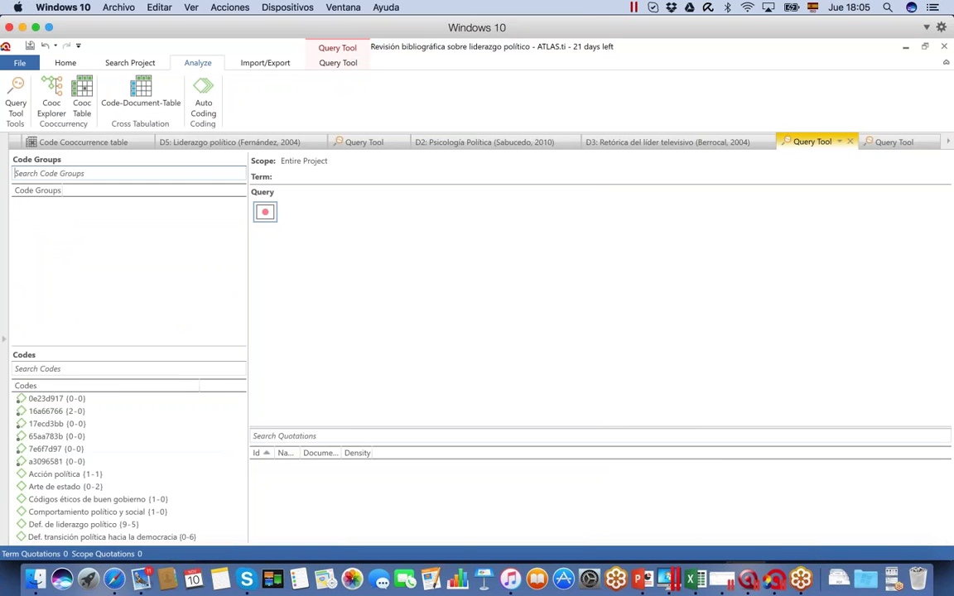
scroll(165, 447, "down", 2)
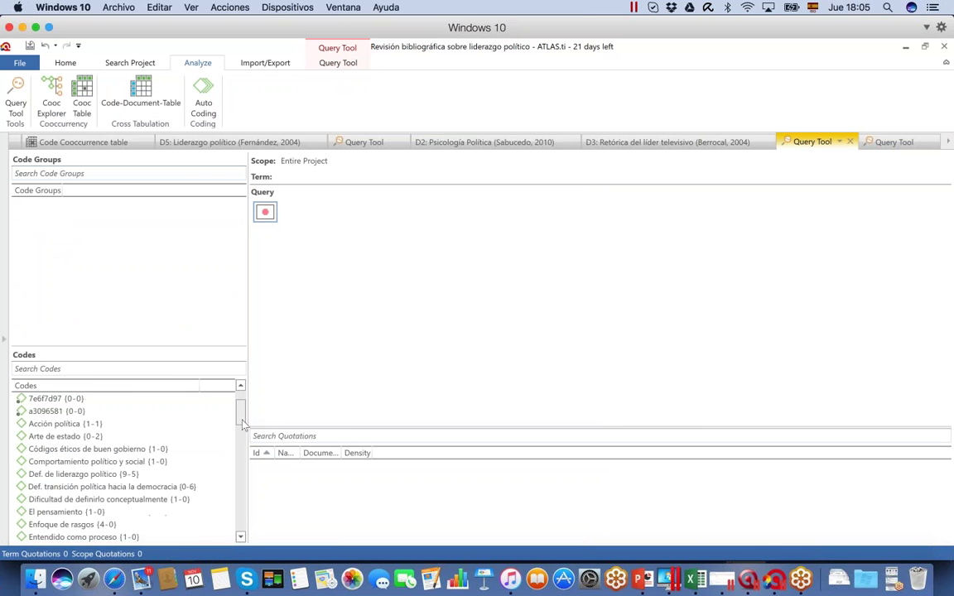
left_click(91, 475)
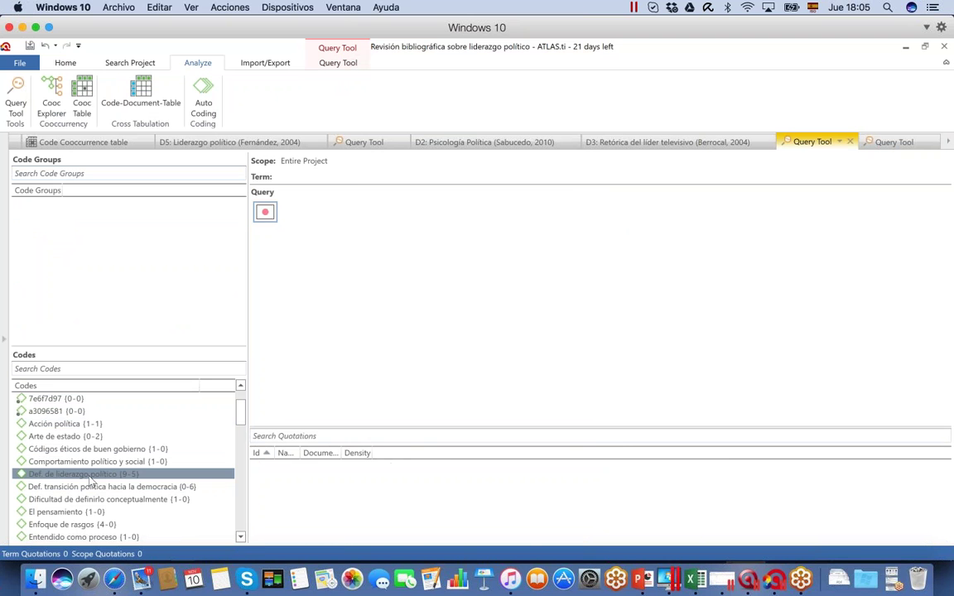
double_click(91, 475)
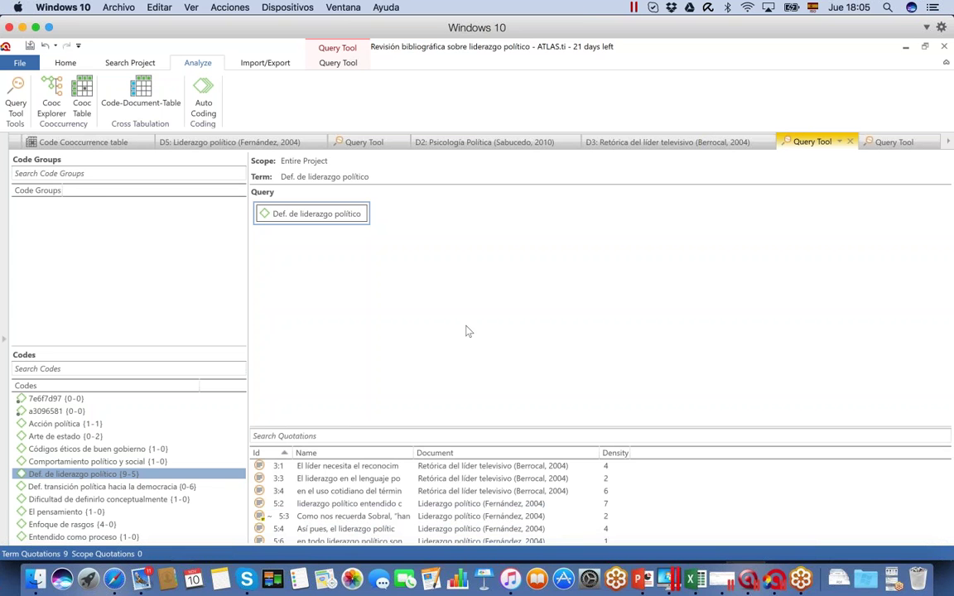
Widen the document groups list and its name column in the Query Tool scoped to Year::1999
left_click(894, 142)
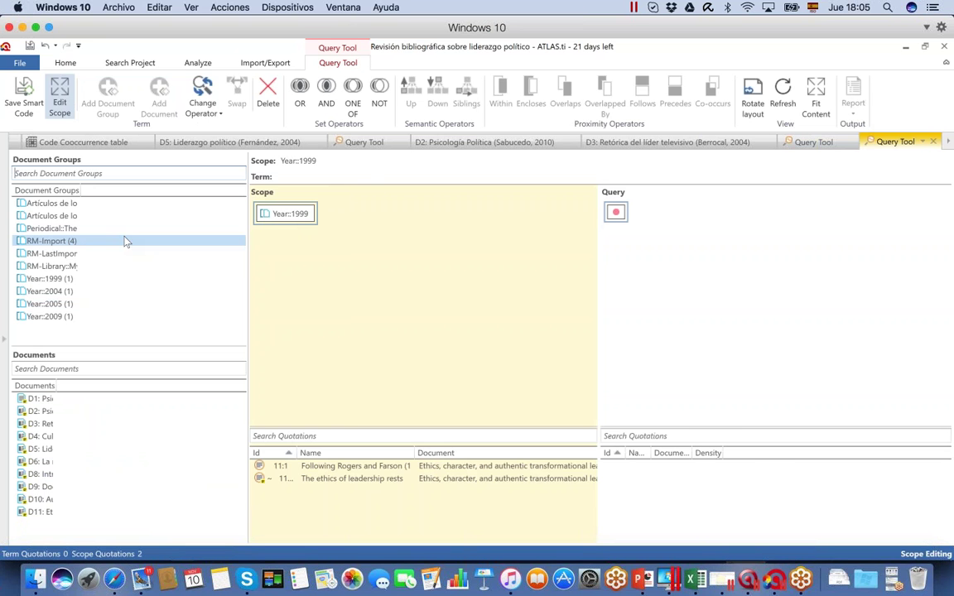
left_click_drag(248, 238, 351, 245)
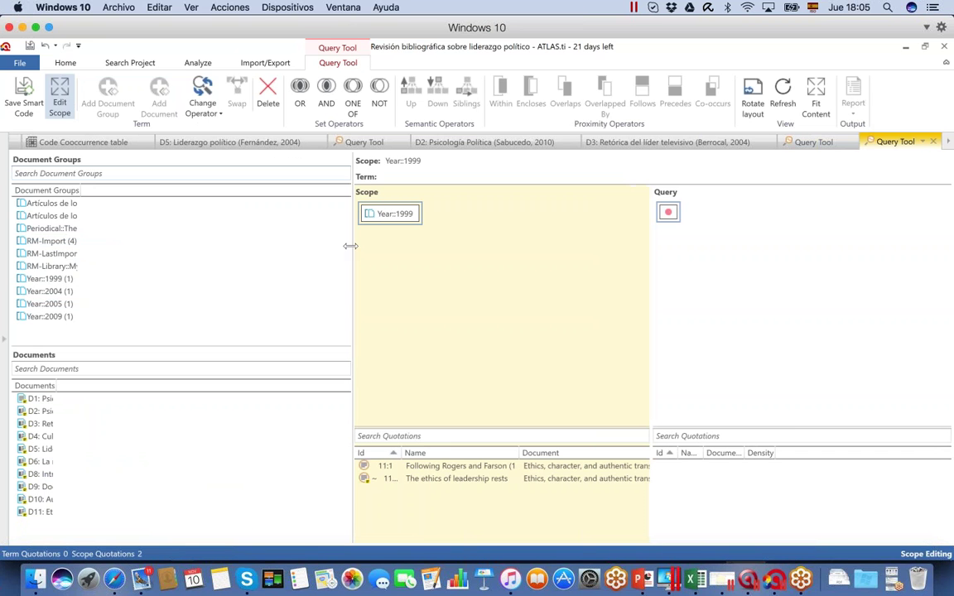
left_click(107, 189)
left_click_drag(80, 189, 164, 187)
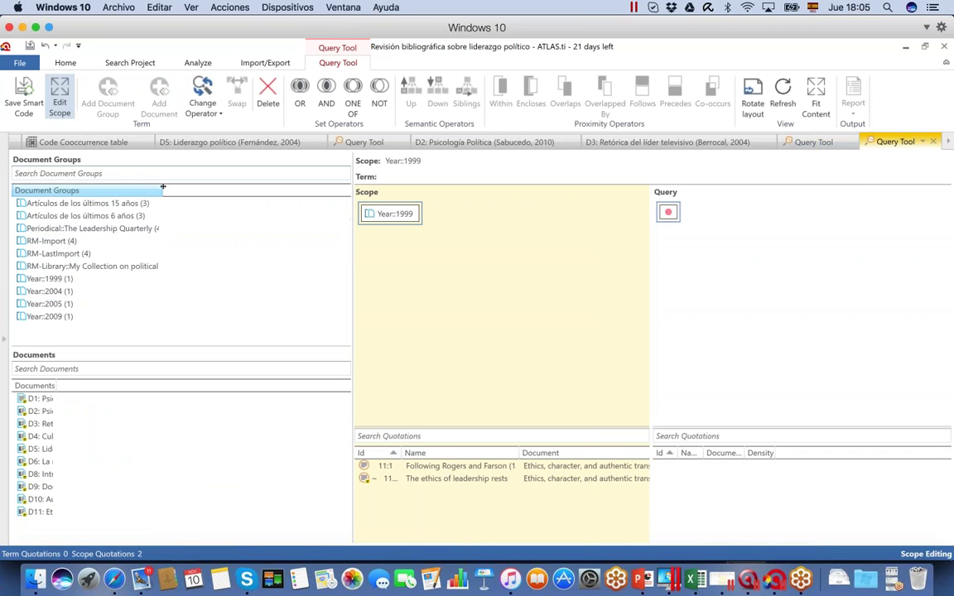
key("Down")
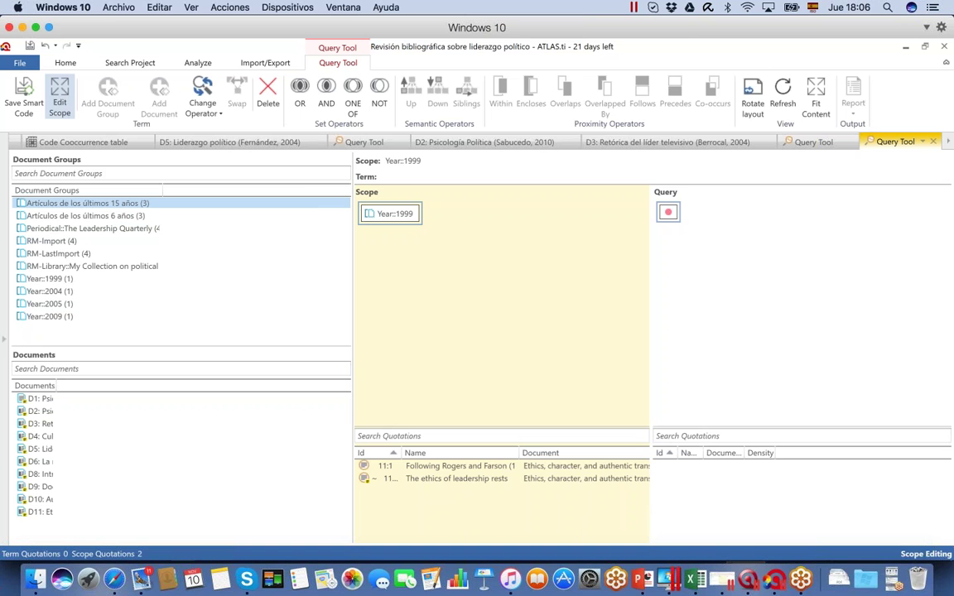
left_click(299, 189)
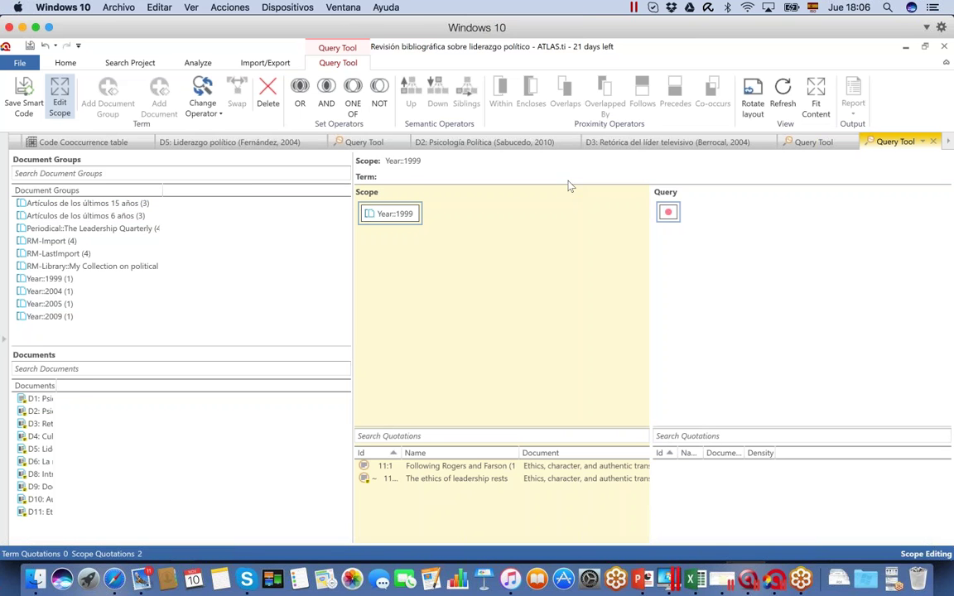
Delete the Year::1999 term from the scope and close that Query Tool, returning to the Def. de liderazgo político query
left_click(796, 142)
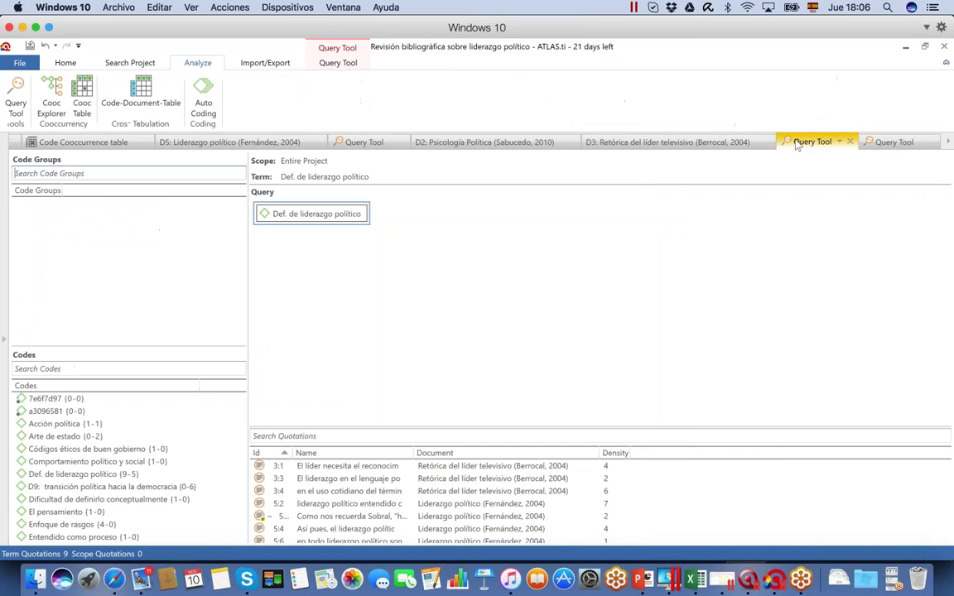
left_click(898, 141)
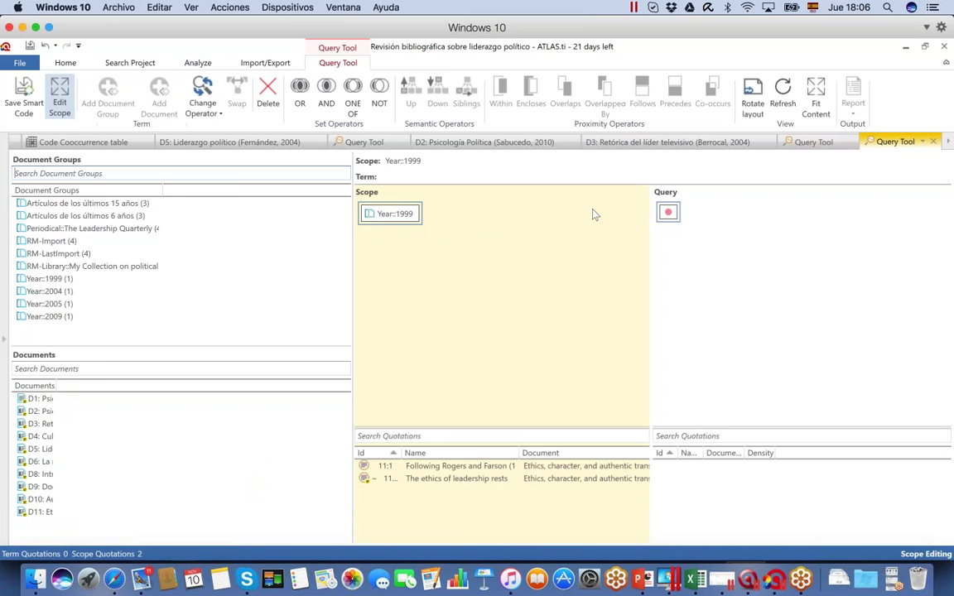
left_click(268, 99)
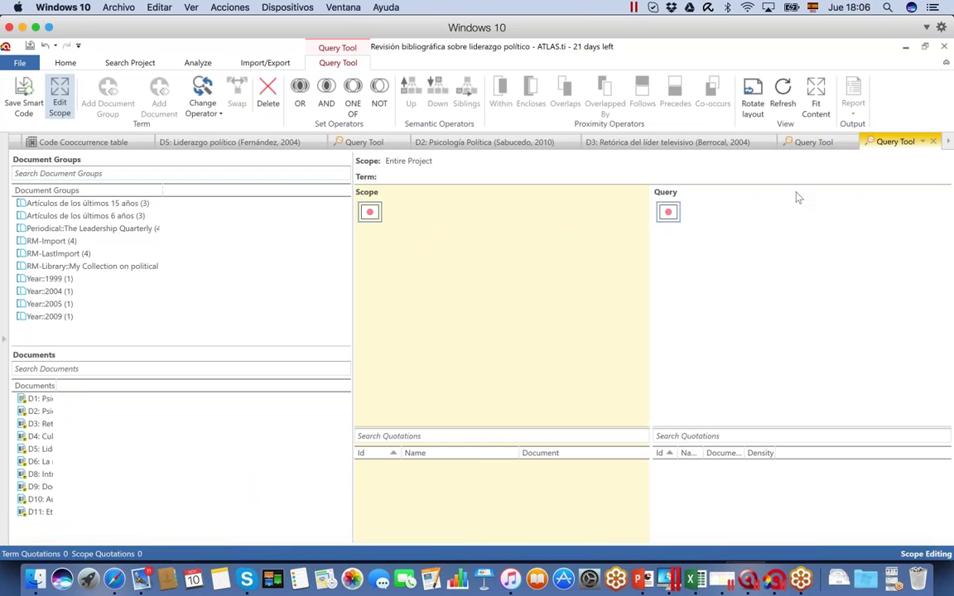
left_click(933, 142)
left_click(331, 491)
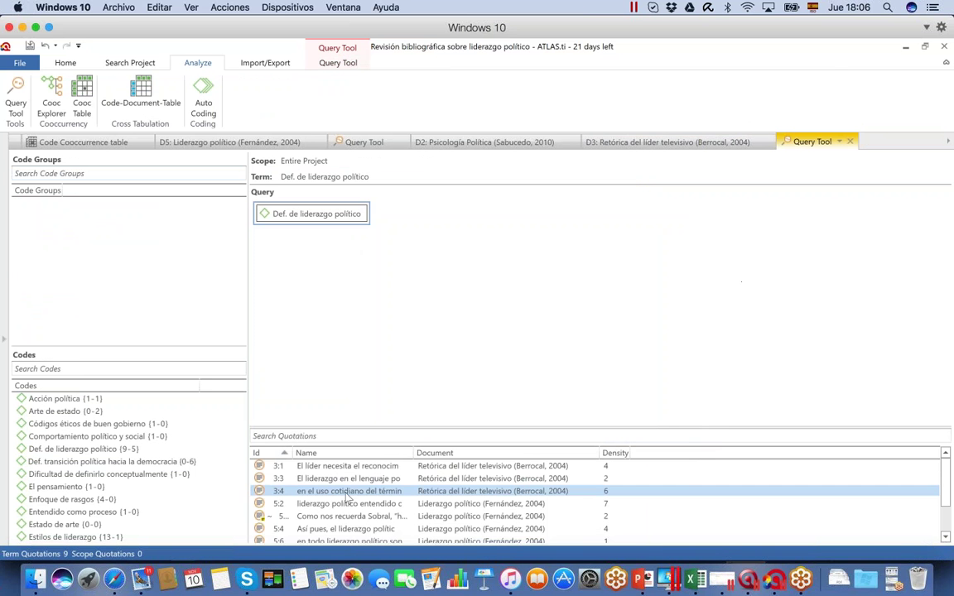
Look through the quotations returned for Def. de liderazgo político in the Query Tool
left_click(319, 529)
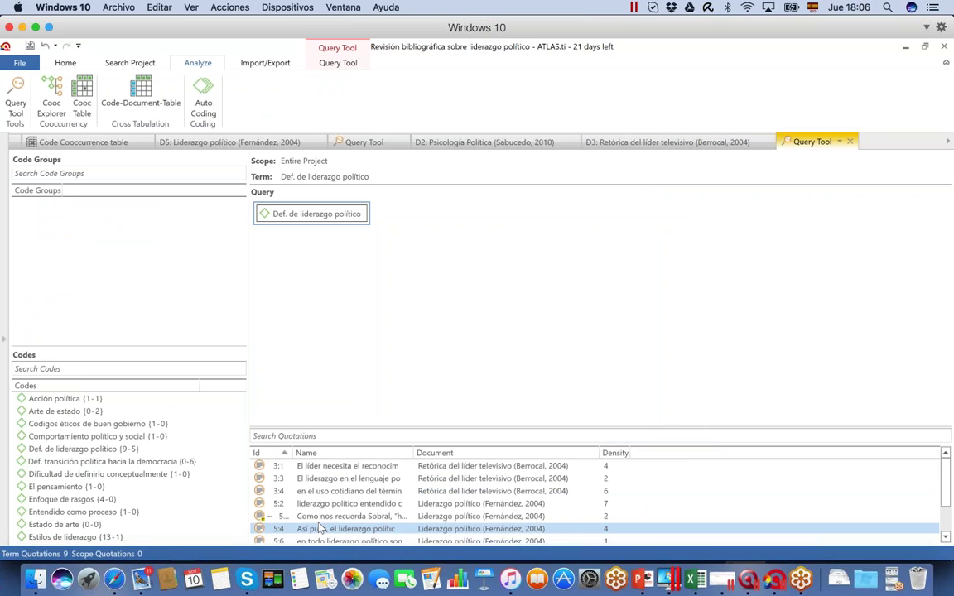
left_click(353, 403)
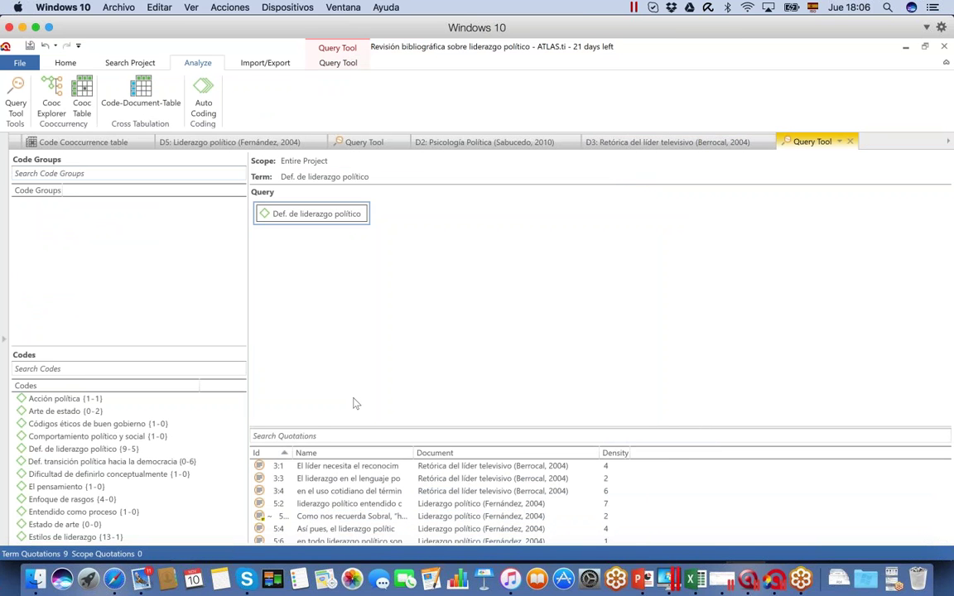
left_click(340, 504)
Combine Def. de liderazgo político with the code Comportamiento político y social using the OR operator in the query
left_click_drag(312, 214, 319, 239)
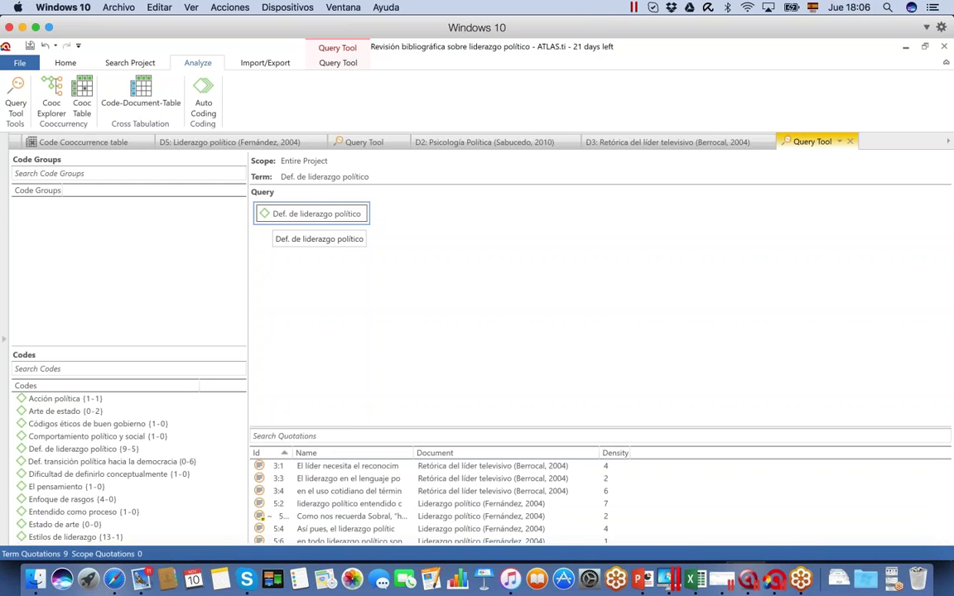
left_click(320, 64)
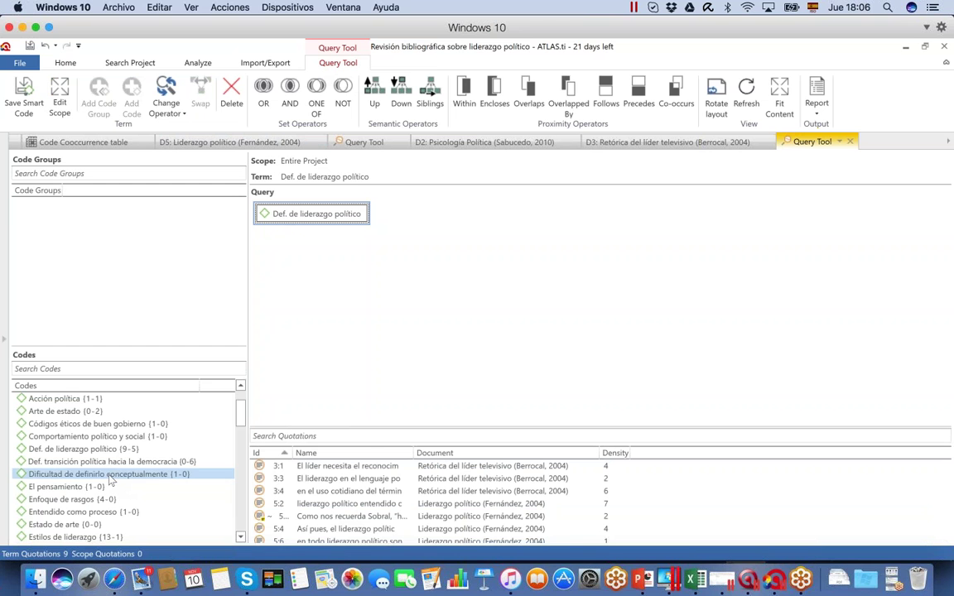
left_click(290, 92)
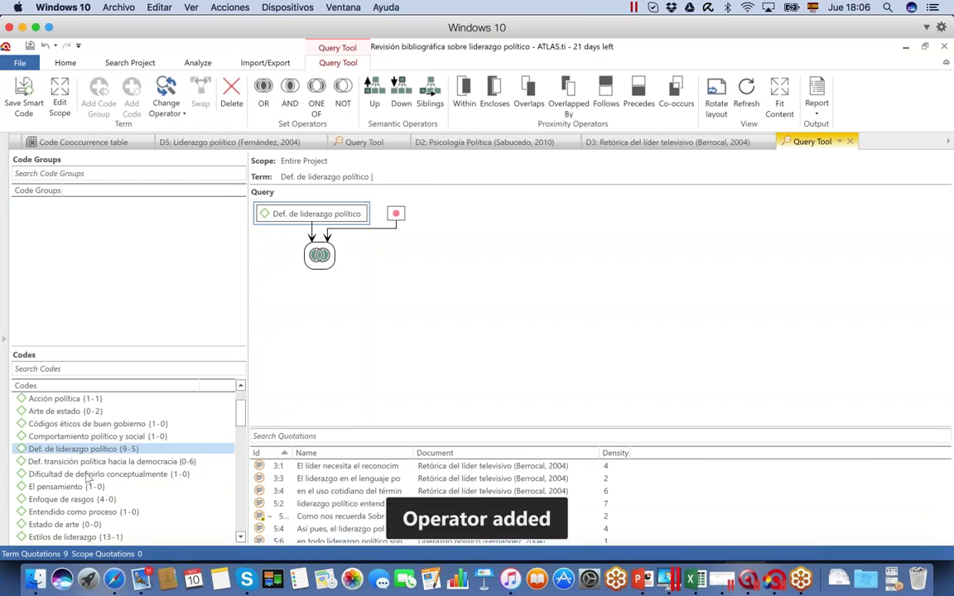
double_click(82, 436)
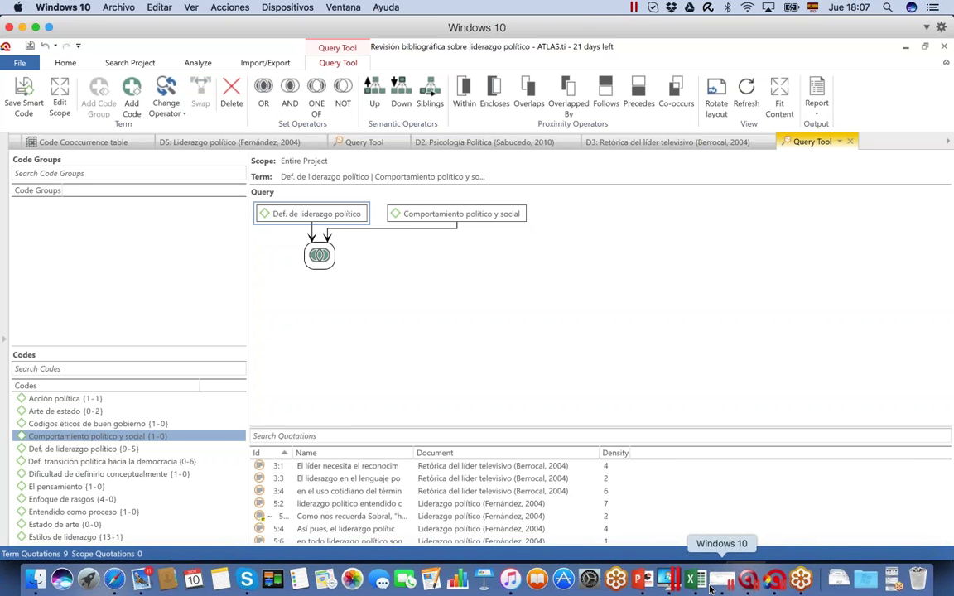
Switch to PowerPoint, delete the training e-mail address from the title slide's contact details, and start the slide show from that slide
left_click(643, 580)
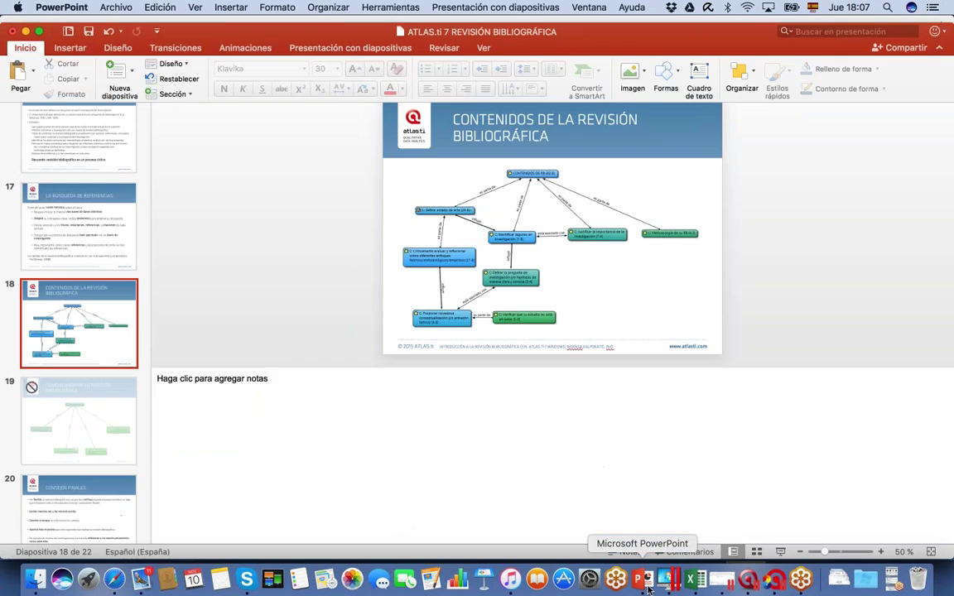
scroll(78, 331, "up", 20)
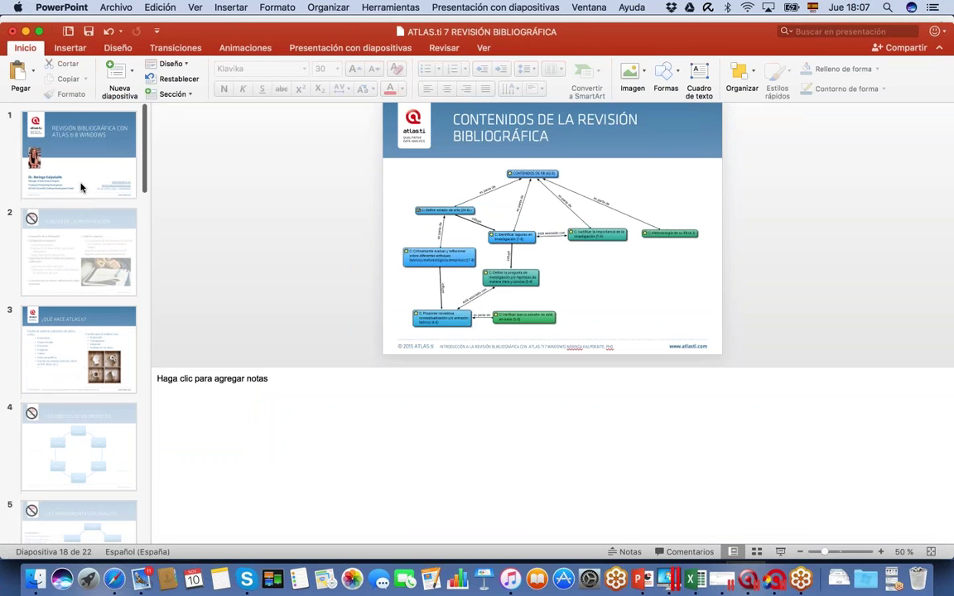
left_click(120, 196)
left_click(657, 301)
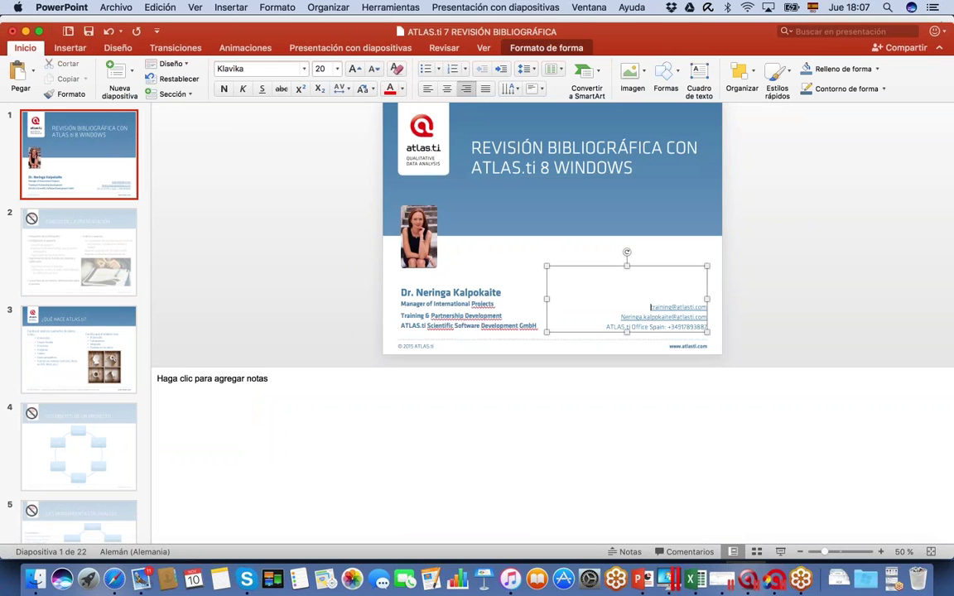
left_click_drag(652, 307, 726, 303)
key("BackSpace")
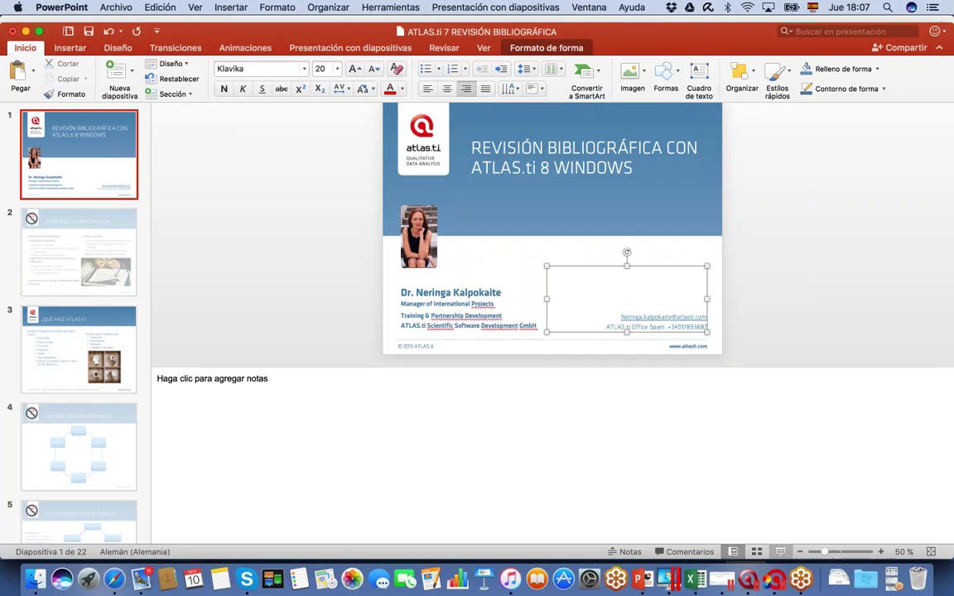
left_click(781, 551)
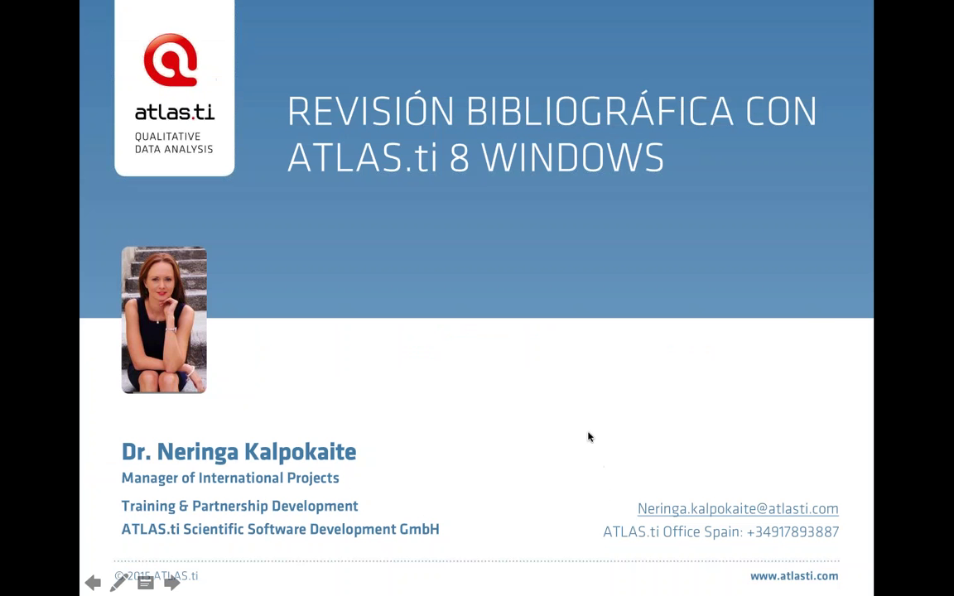